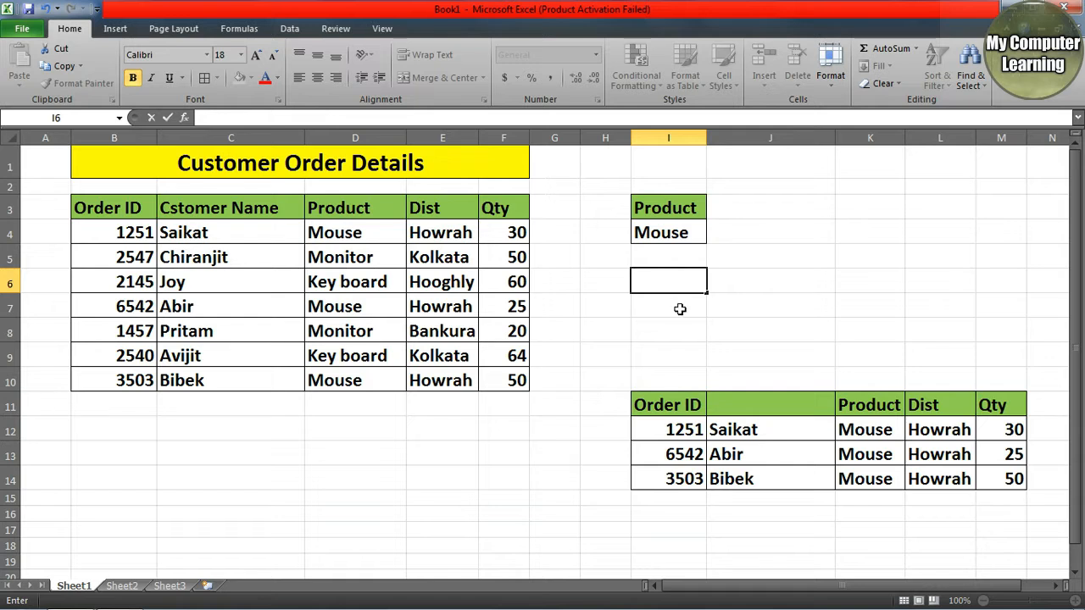
pyautogui.click(769, 291)
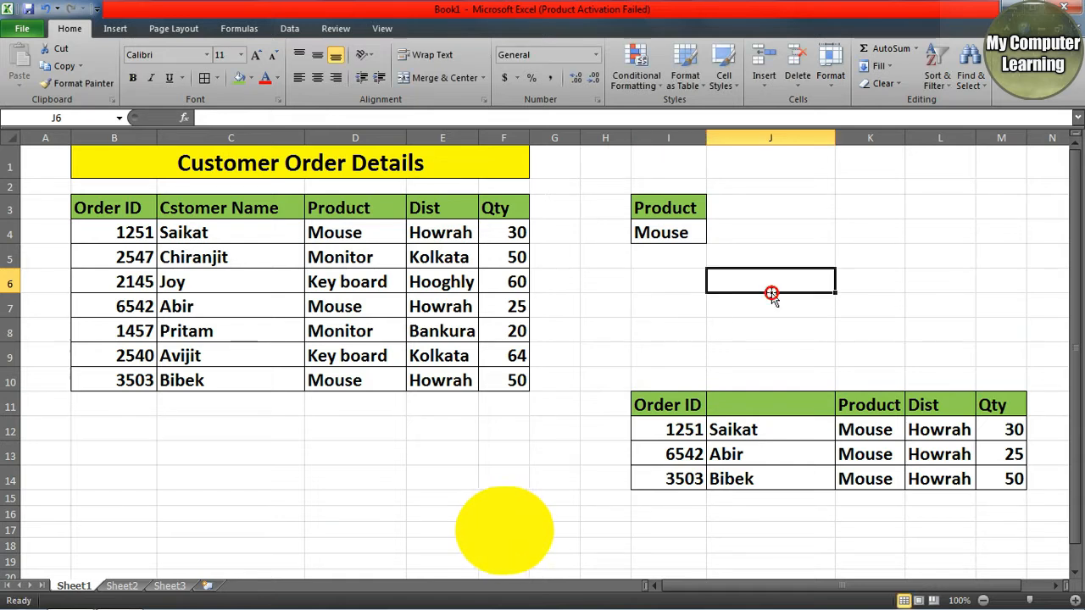
pyautogui.click(710, 305)
pyautogui.click(718, 284)
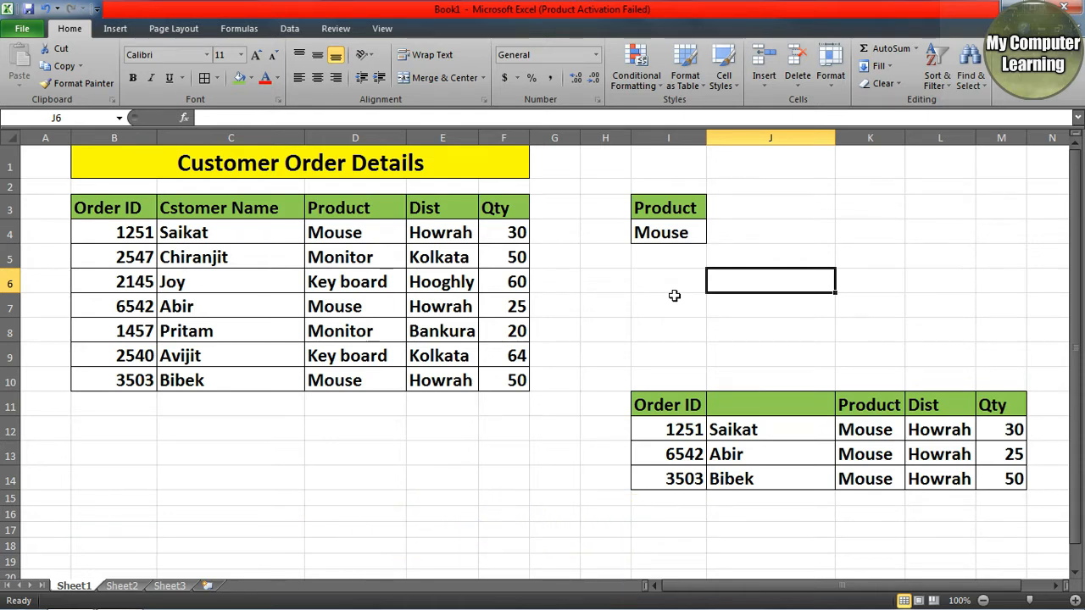
pyautogui.click(671, 281)
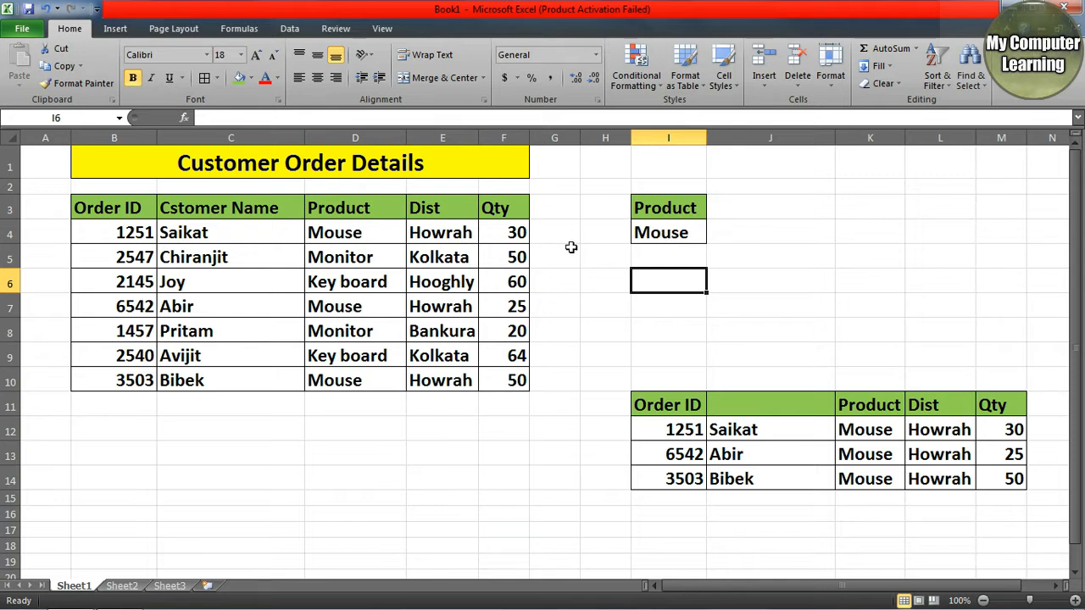
# Add filters to the customer order table and filter the Product column to show only Mouse
pyautogui.click(378, 207)
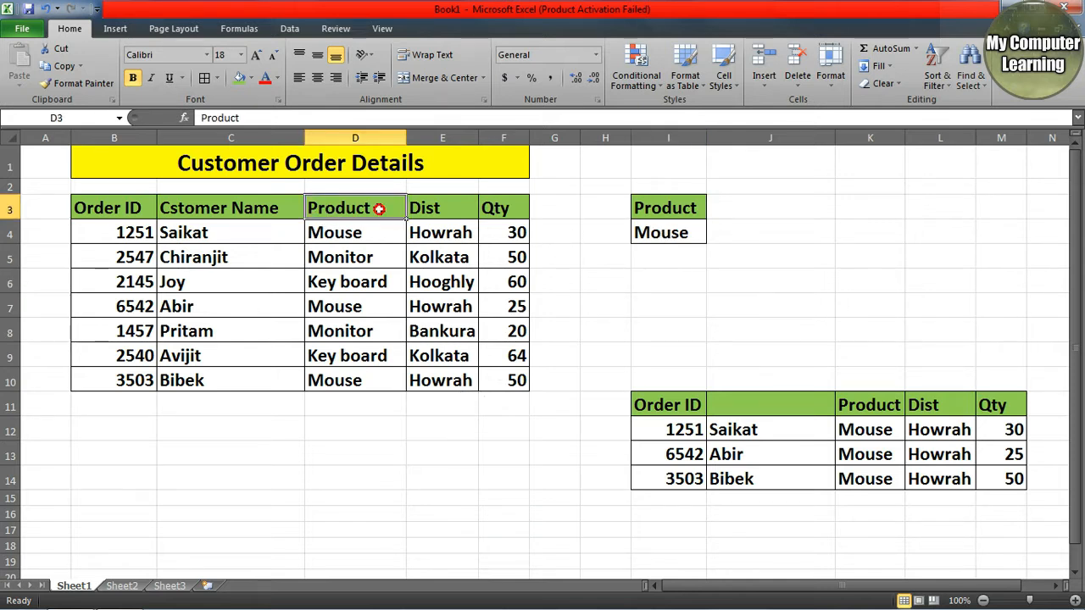
pyautogui.click(289, 28)
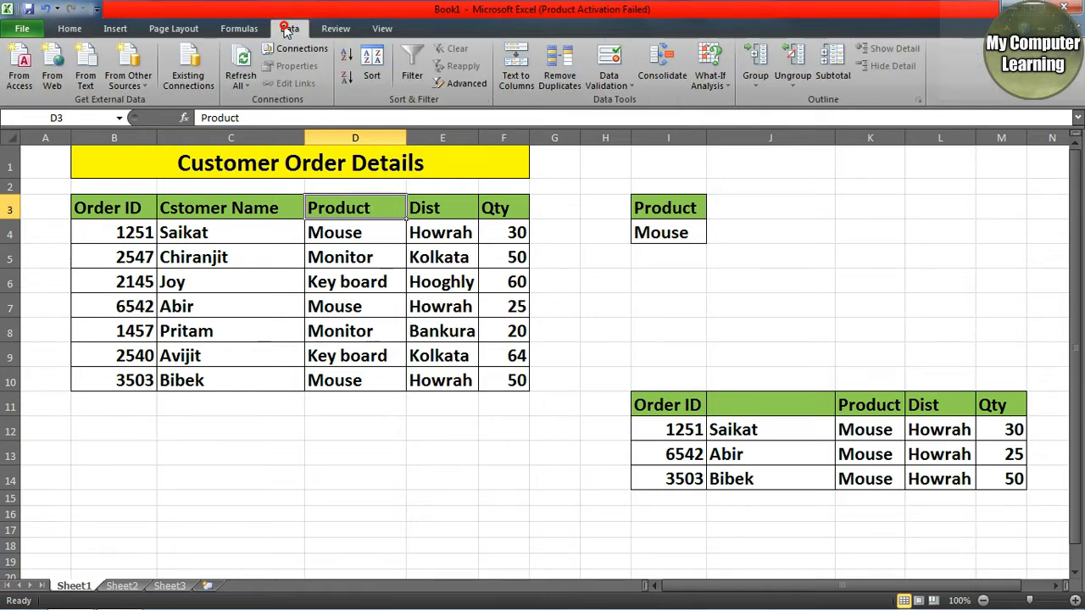
pyautogui.click(411, 63)
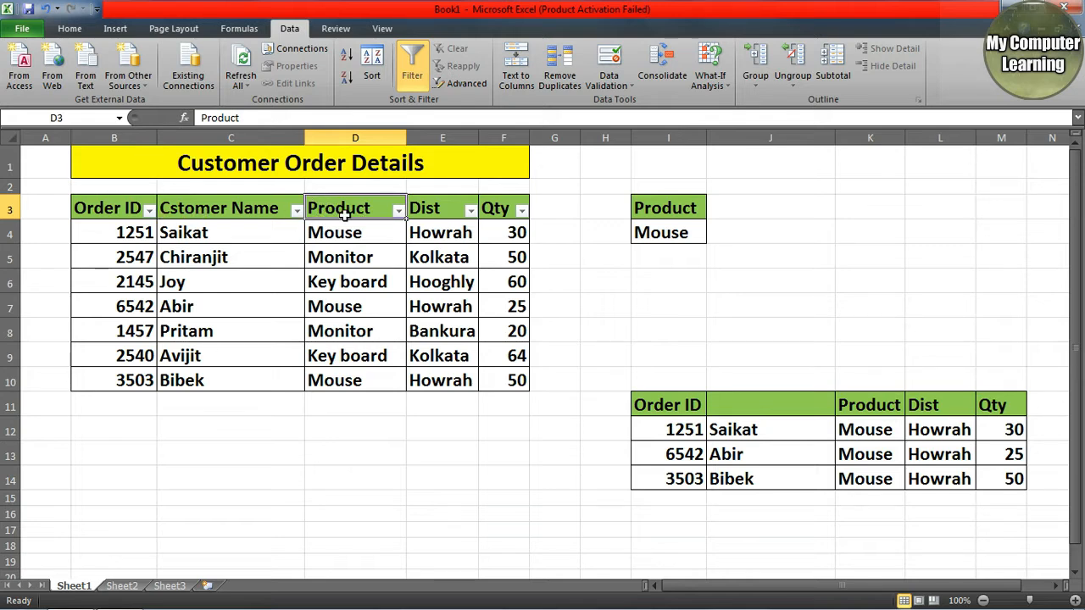
pyautogui.click(399, 211)
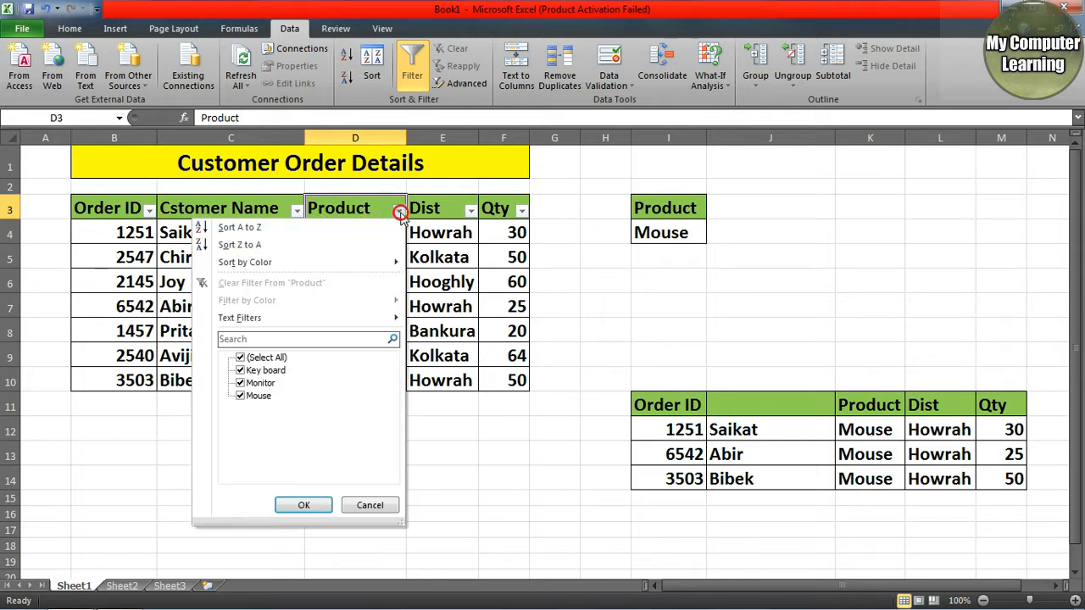
pyautogui.click(241, 357)
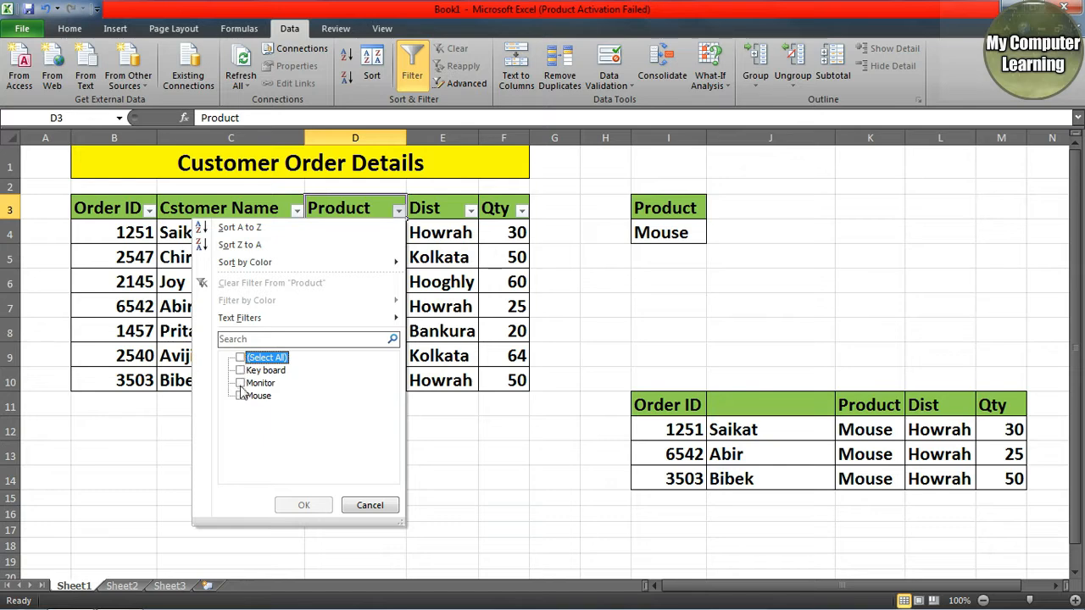
pyautogui.click(241, 395)
pyautogui.click(302, 506)
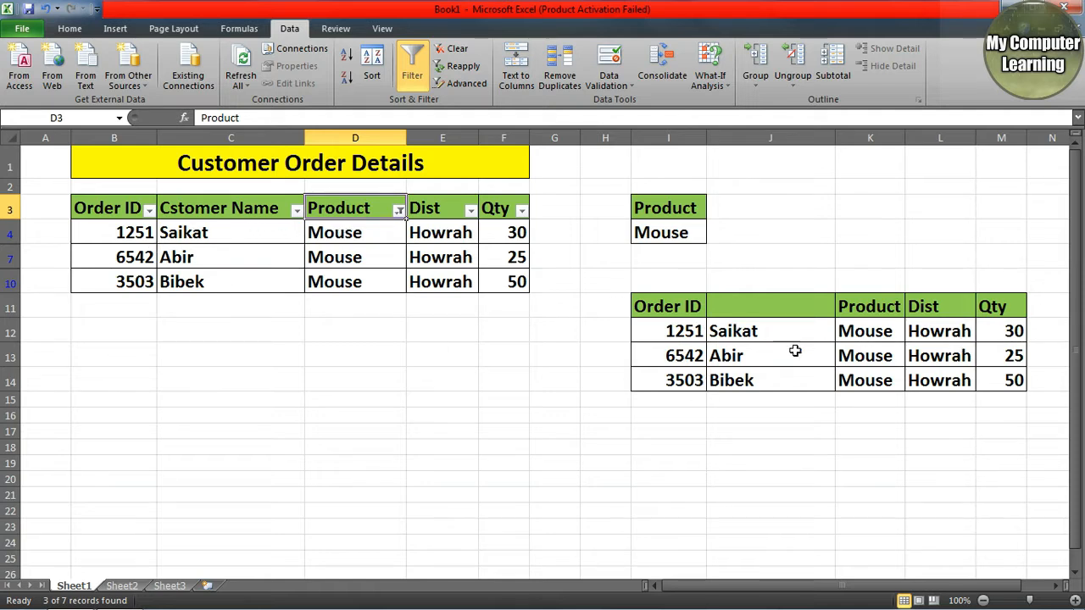
# Show all products in the order table again and dismiss the Windows color scheme prompt
pyautogui.click(399, 210)
pyautogui.click(240, 357)
pyautogui.click(303, 505)
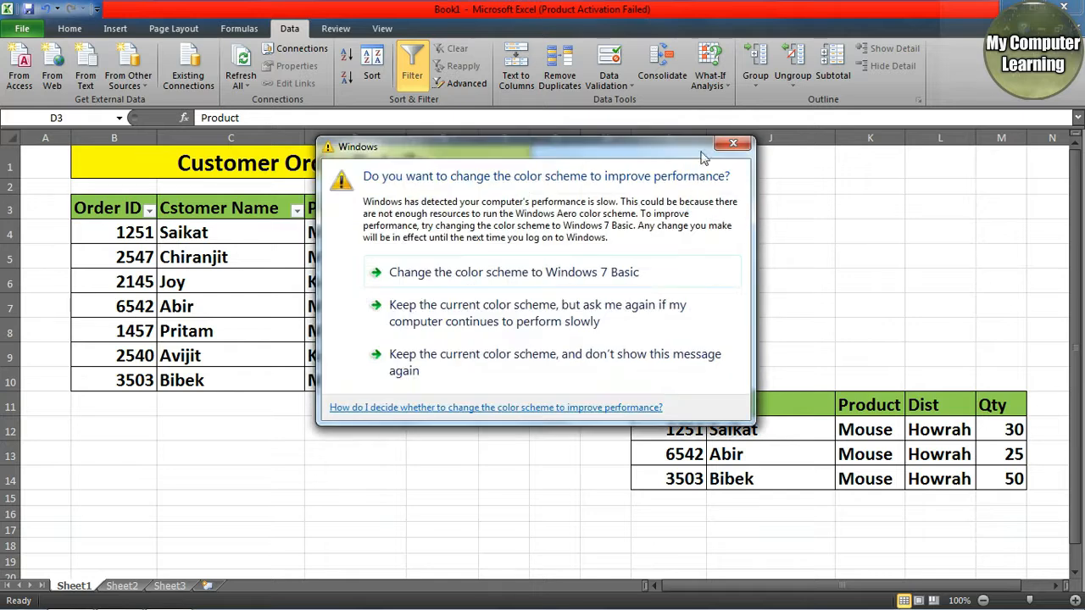
pyautogui.click(728, 141)
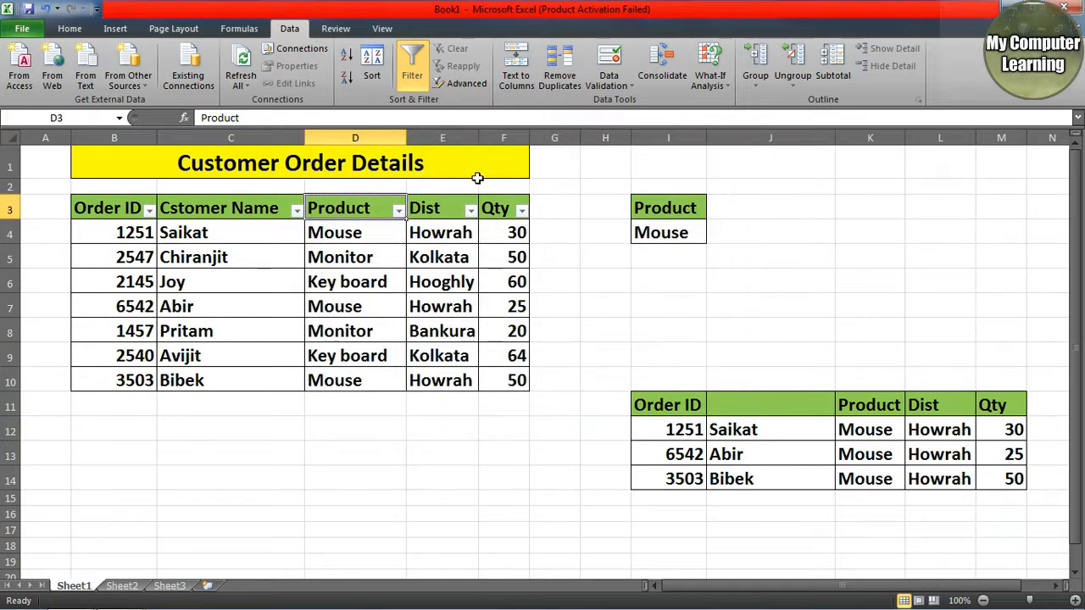
# Filter the order table's Product column again so only the Mouse orders are shown
pyautogui.click(398, 210)
pyautogui.click(240, 358)
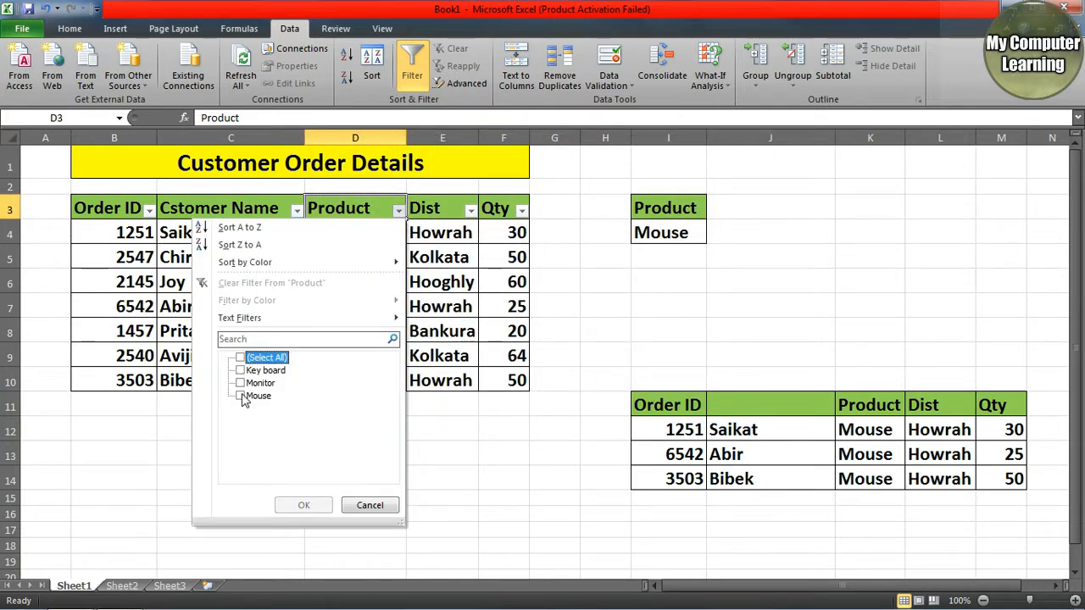
pyautogui.click(240, 395)
pyautogui.click(303, 506)
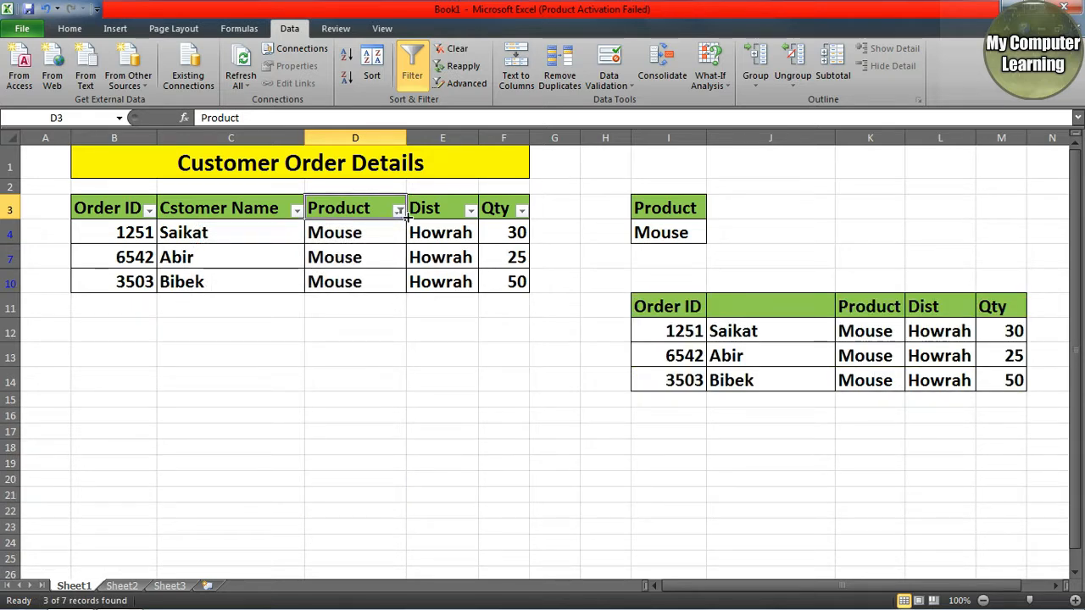
# Select all products in the Product filter and remove the filters from the order table
pyautogui.click(399, 211)
pyautogui.click(245, 359)
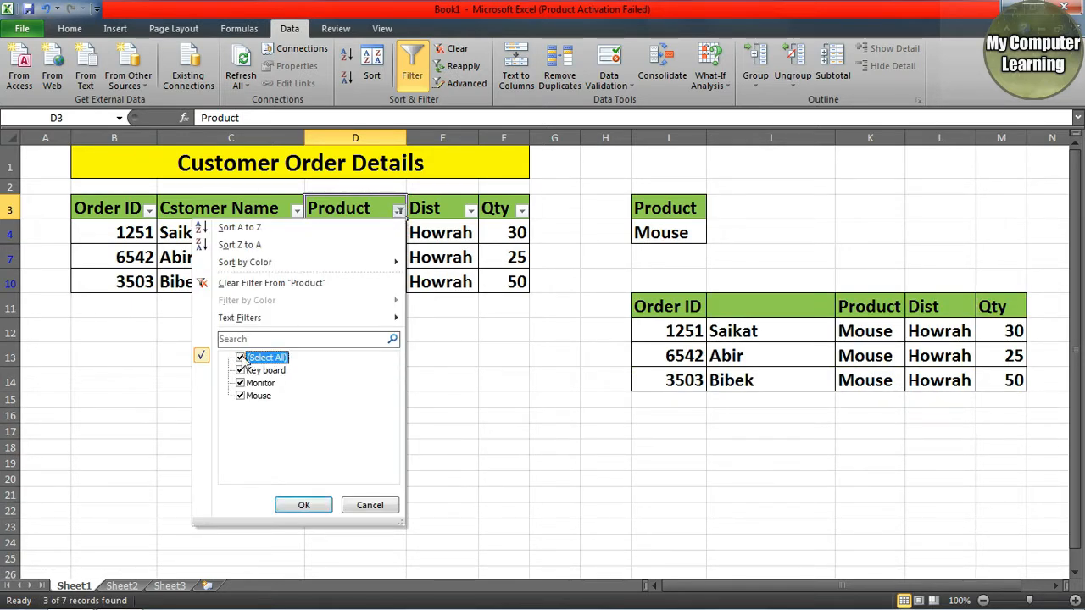
pyautogui.click(297, 507)
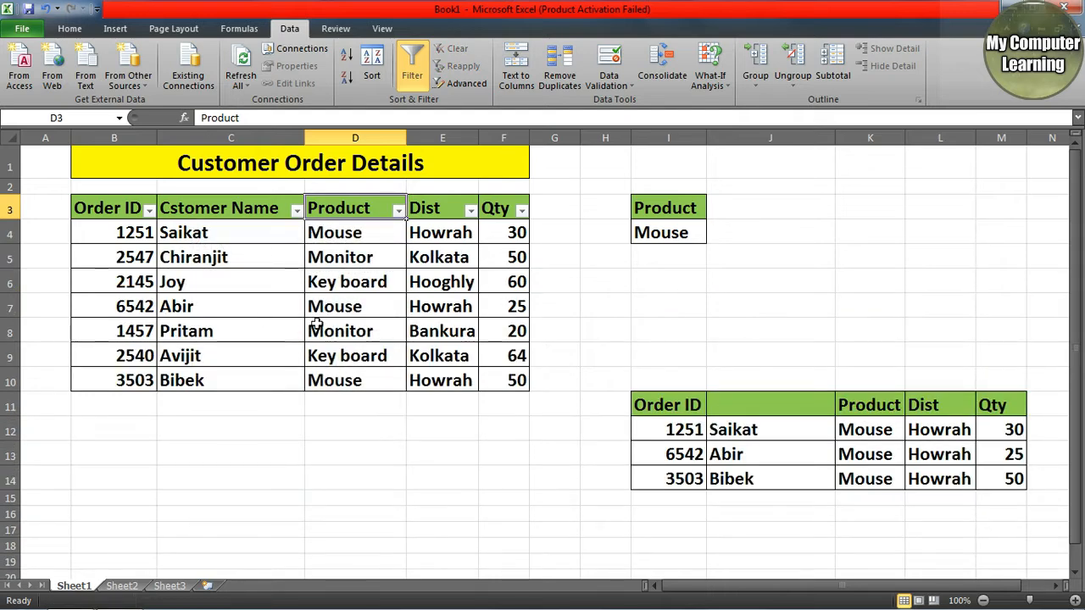
pyautogui.click(411, 68)
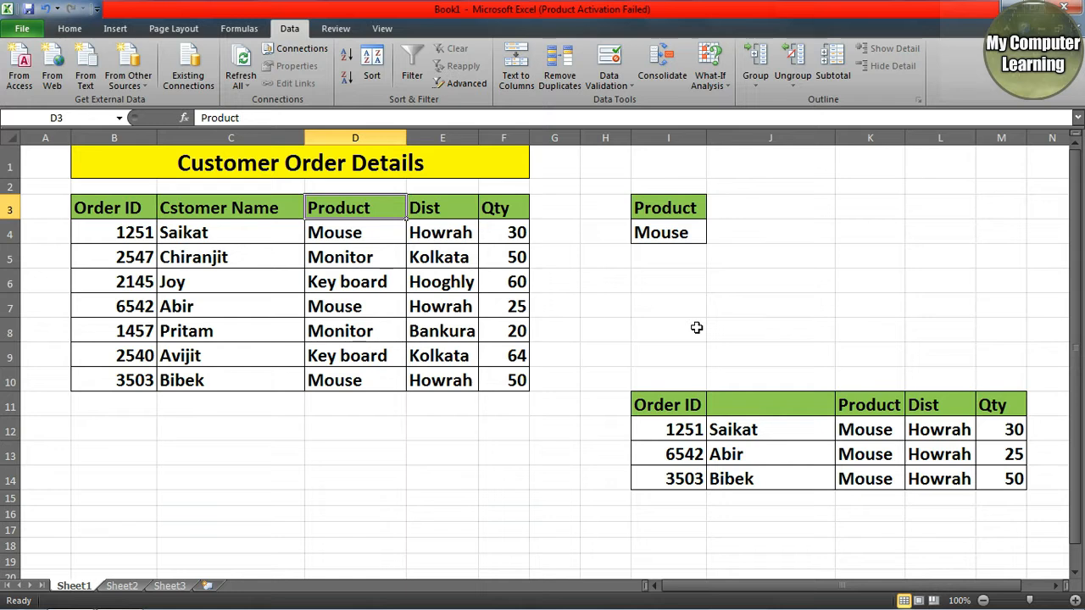
# Delete the old extracted results table in I11:M14, shifting cells left
pyautogui.click(669, 227)
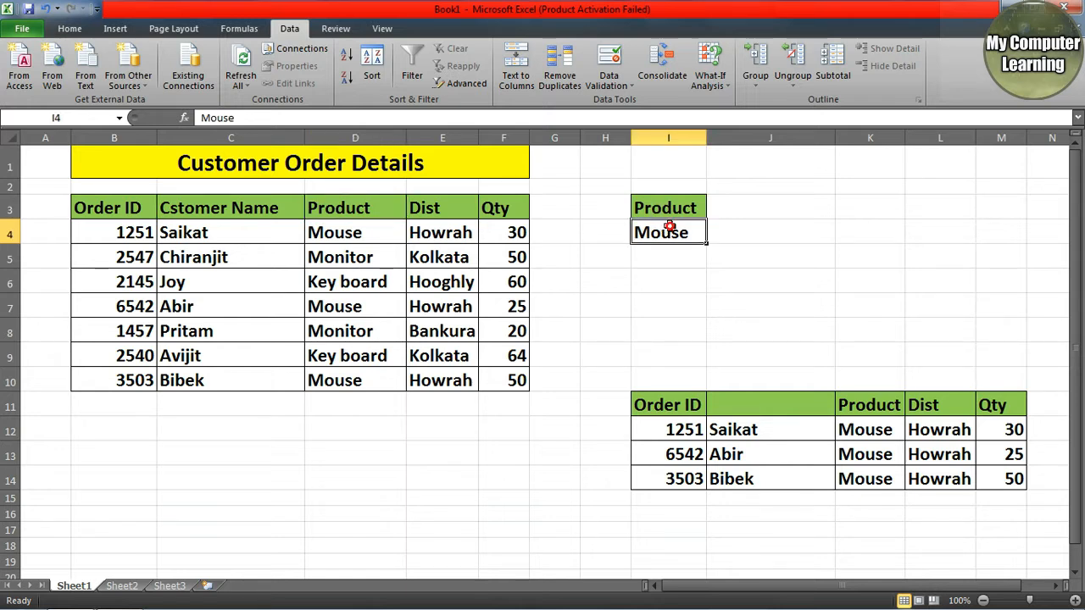
pyautogui.click(766, 449)
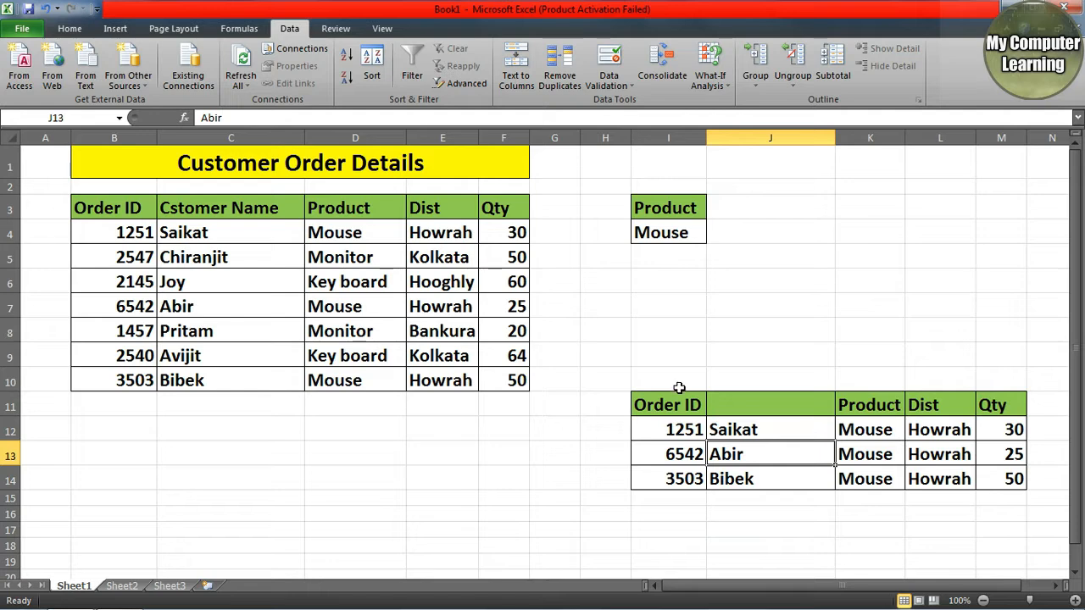
pyautogui.moveTo(668, 405); pyautogui.dragTo(995, 475)
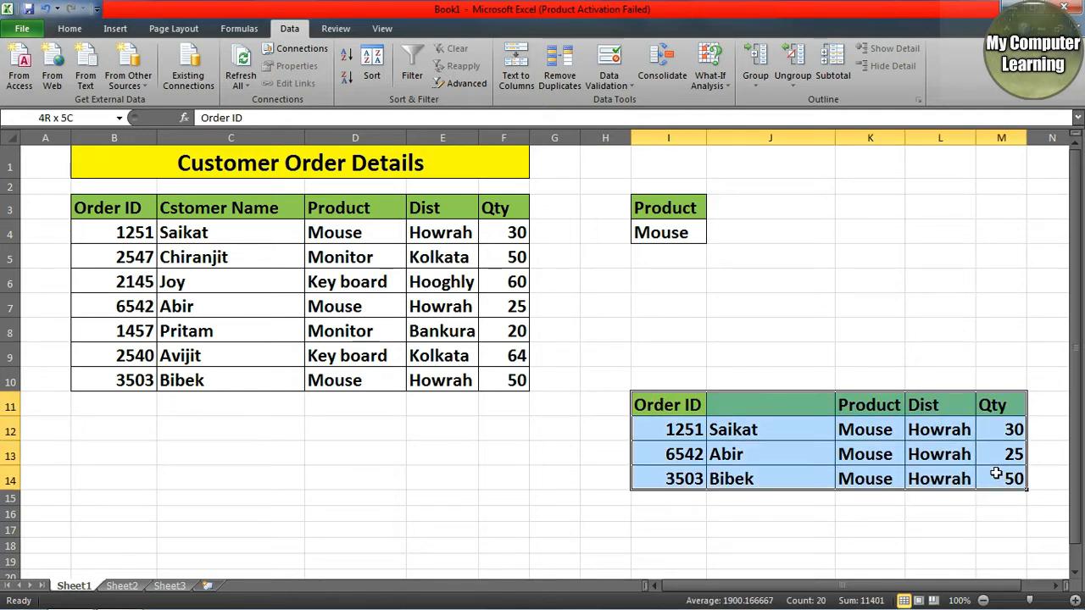
pyautogui.rightClick(953, 460)
pyautogui.click(872, 288)
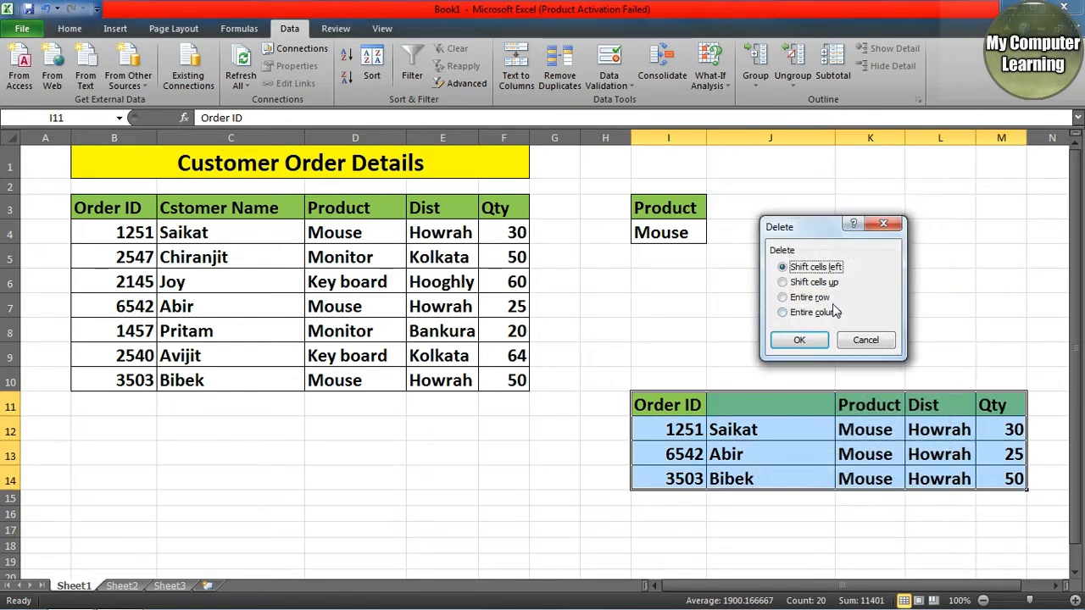
pyautogui.click(800, 339)
pyautogui.click(800, 347)
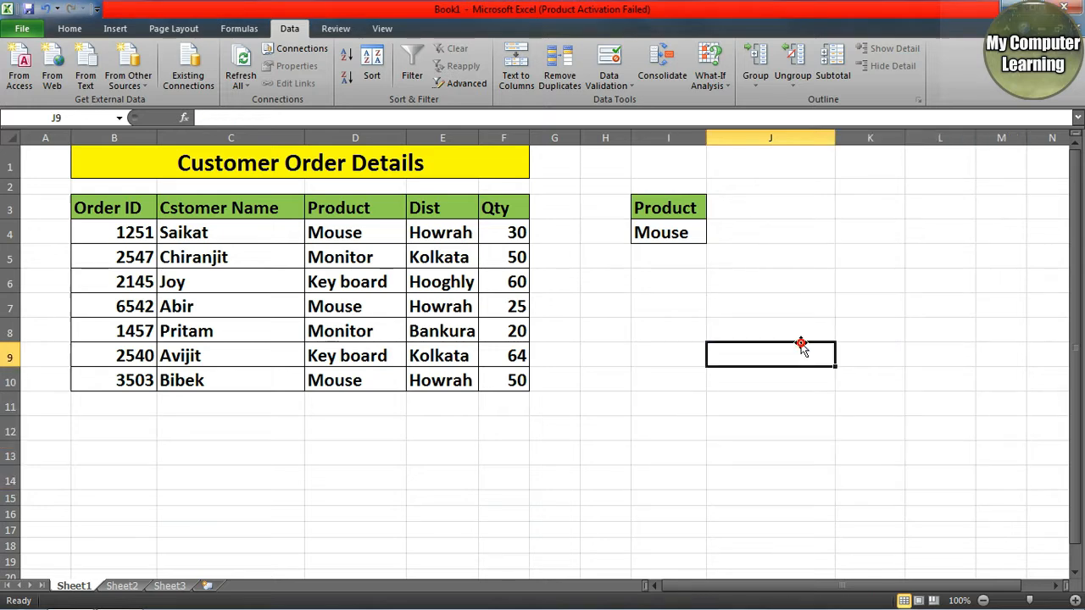
# Compare the criteria cells I3:I4 with the Product heading and first product entry in the order table
pyautogui.click(658, 236)
pyautogui.click(682, 208)
pyautogui.click(678, 229)
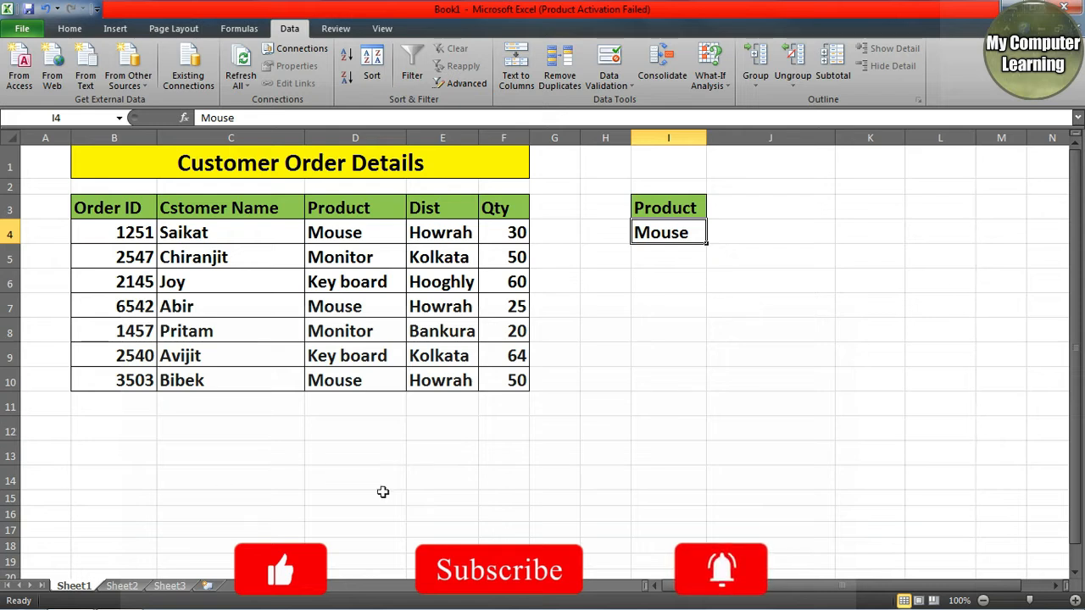
pyautogui.click(674, 381)
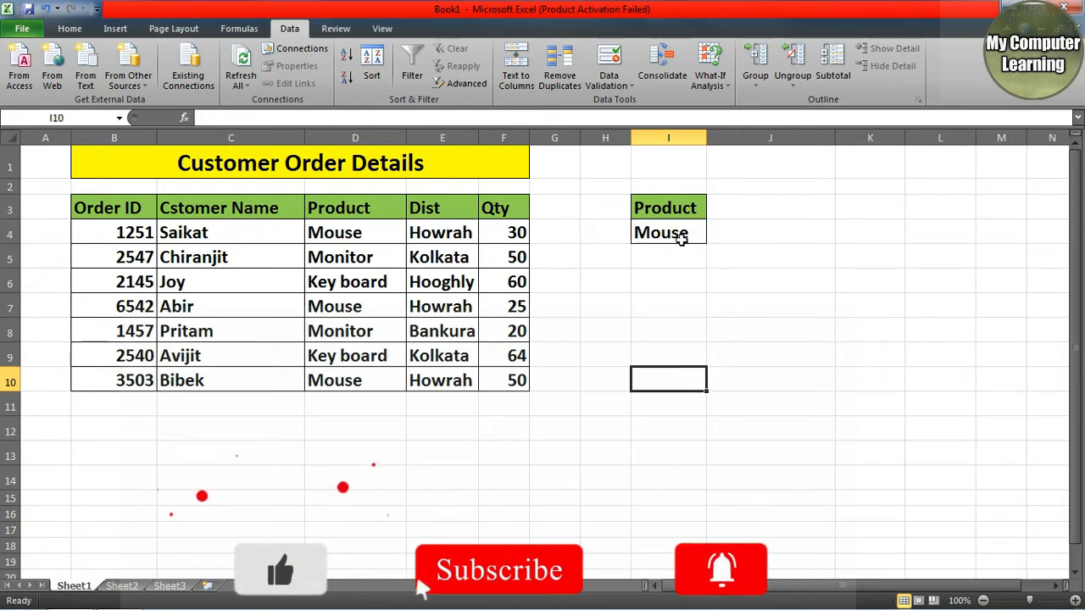
pyautogui.click(682, 239)
pyautogui.moveTo(333, 209); pyautogui.dragTo(374, 227)
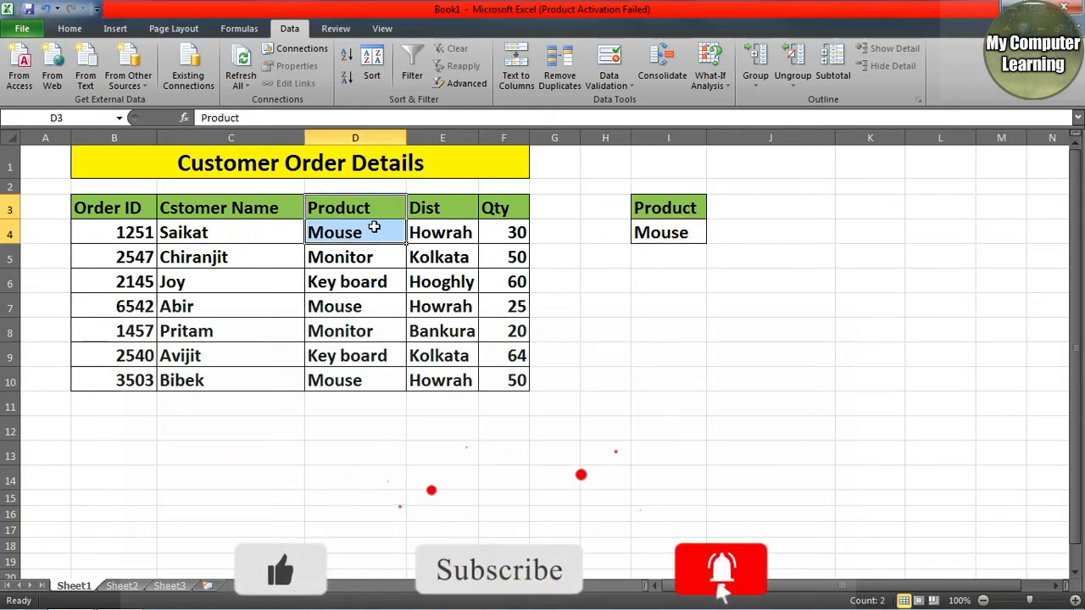
pyautogui.moveTo(661, 208); pyautogui.dragTo(670, 235)
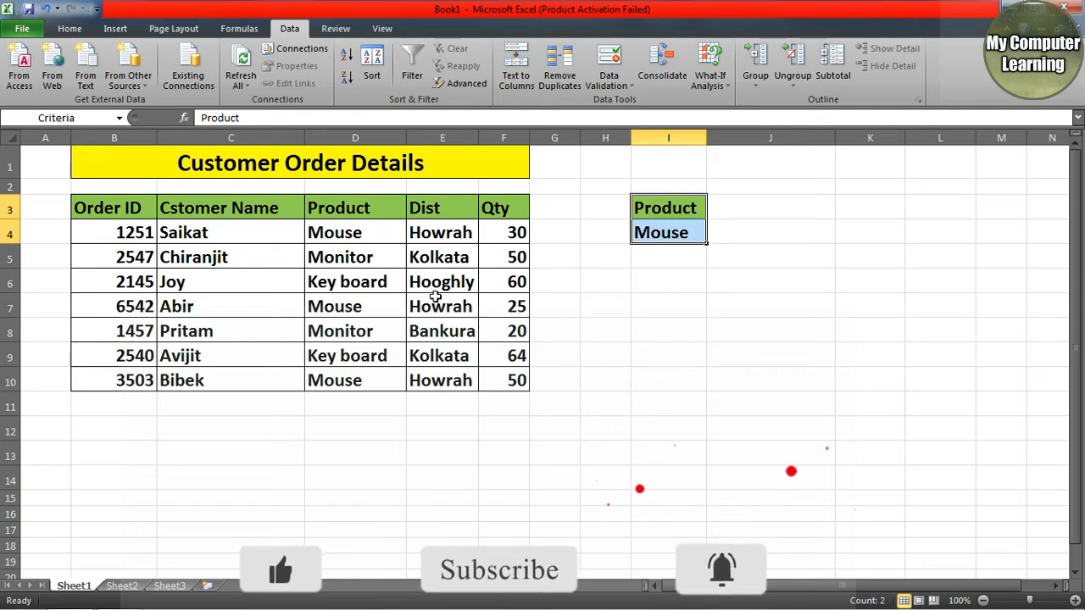
# Start an Advanced Filter on the order table B3:F10 and set it to copy the results to another location
pyautogui.click(435, 297)
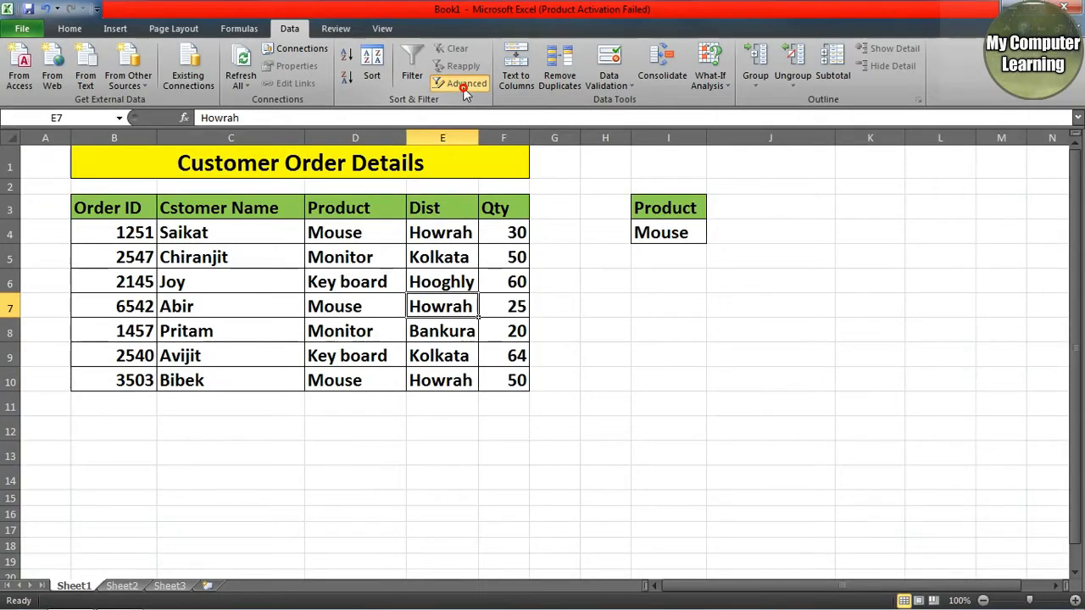
pyautogui.click(495, 150)
pyautogui.moveTo(860, 286); pyautogui.dragTo(787, 296)
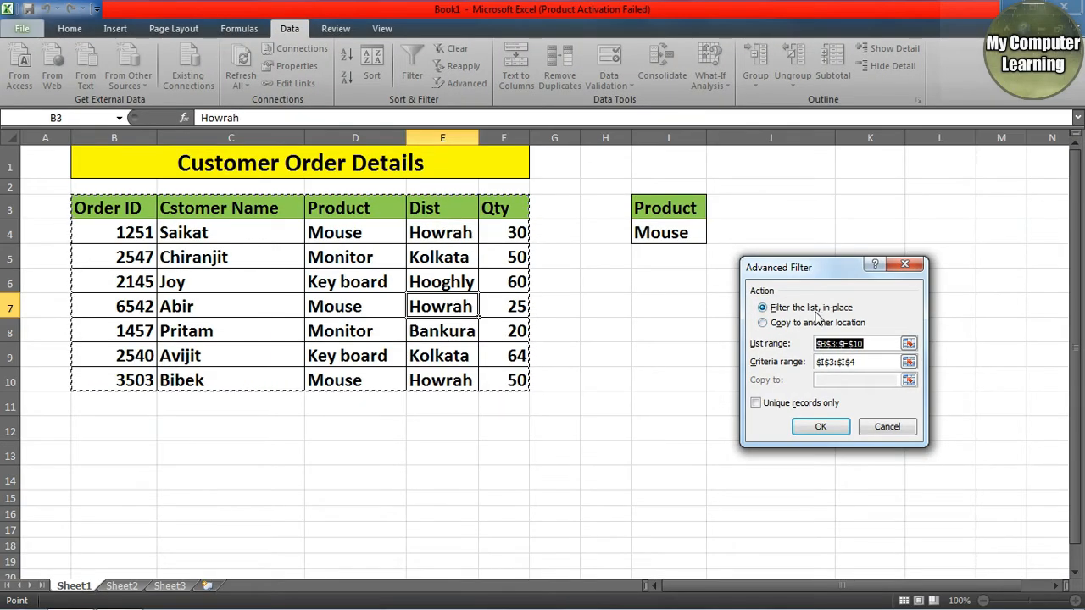
pyautogui.click(764, 323)
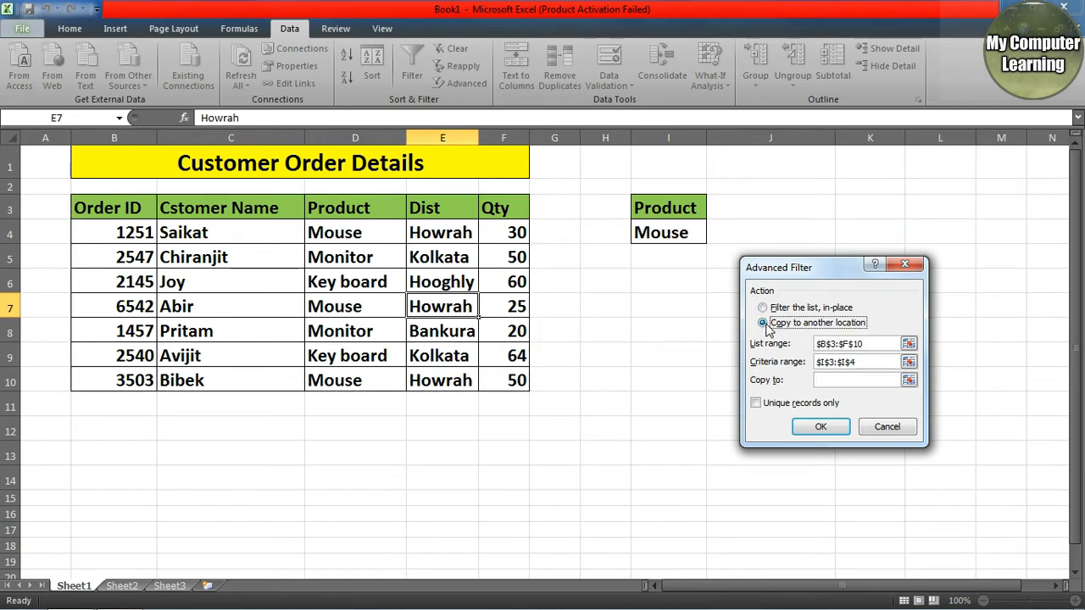
pyautogui.click(878, 347)
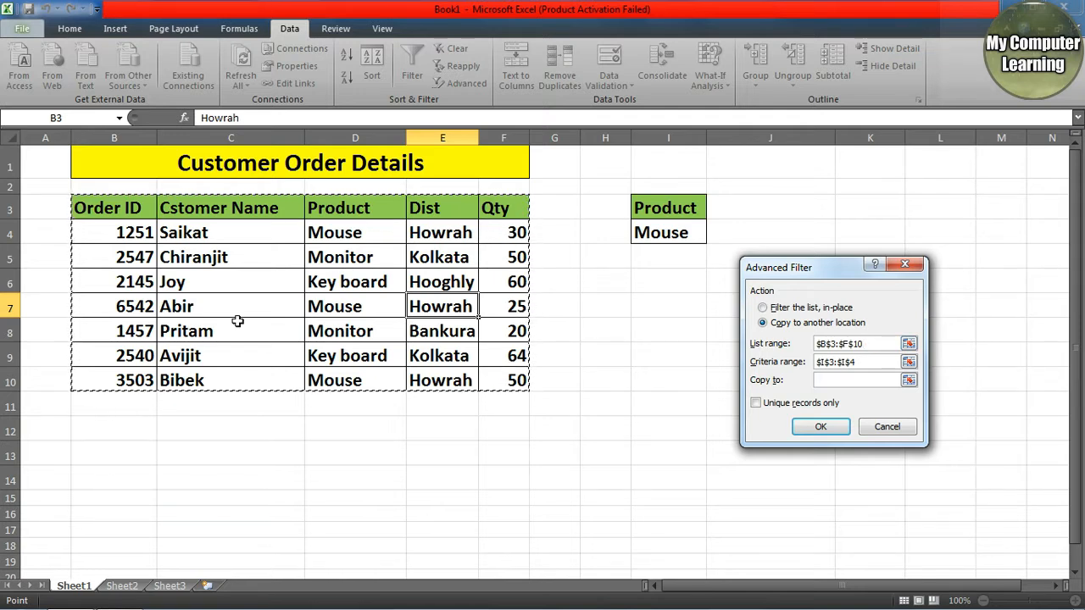
# Replace the Advanced Filter's criteria range with the Product and Mouse cells I3:I4
pyautogui.click(868, 362)
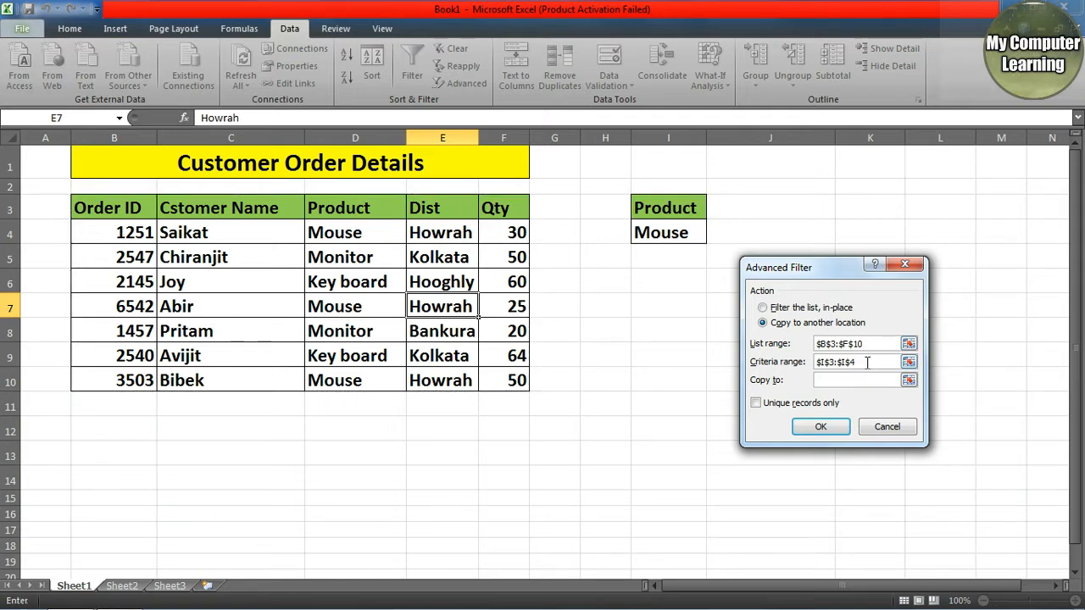
pyautogui.moveTo(856, 362); pyautogui.dragTo(822, 363)
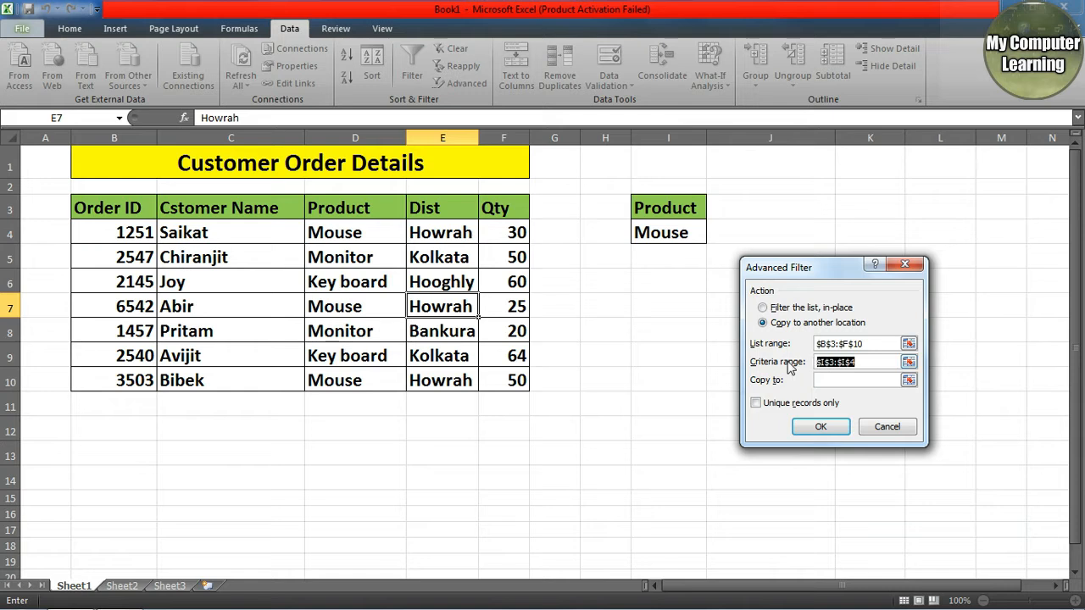
pyautogui.press('BackSpace')
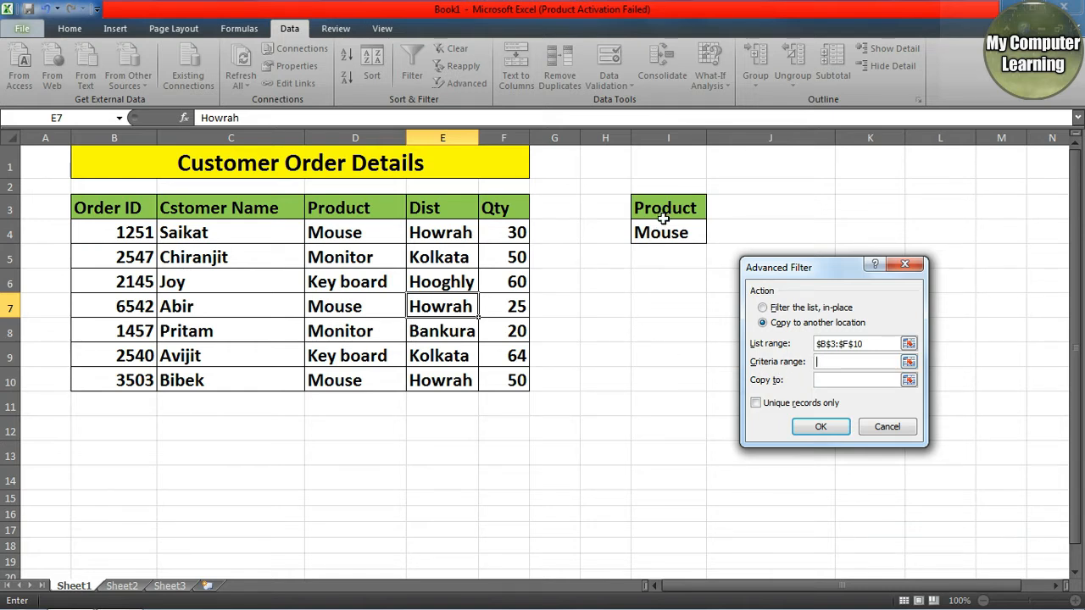
pyautogui.moveTo(668, 208); pyautogui.dragTo(670, 232)
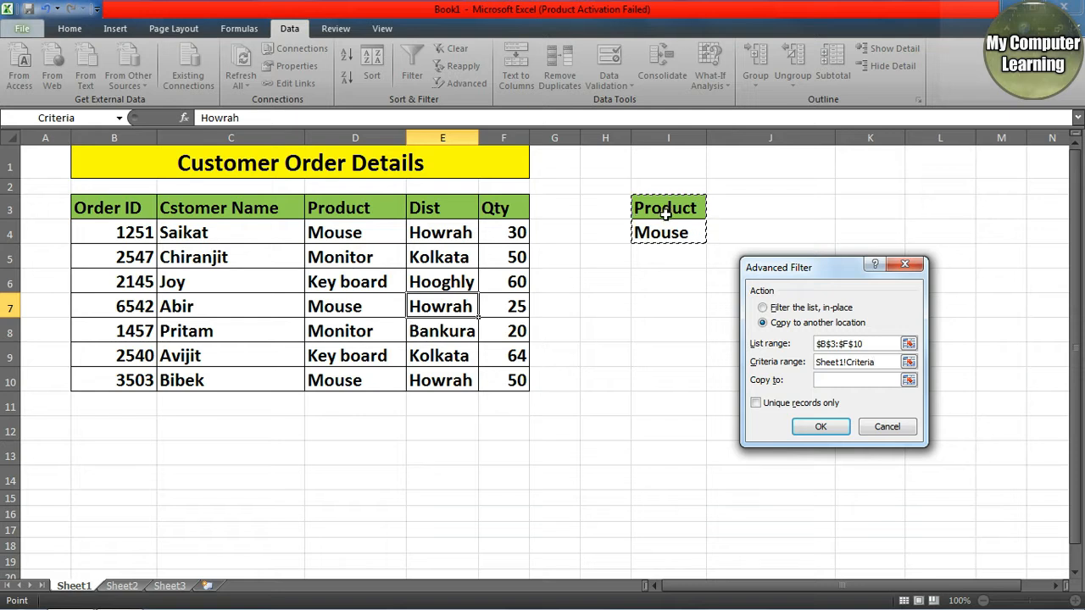
# Set F13 as the Advanced Filter's copy destination and run it to extract the Mouse orders
pyautogui.click(862, 381)
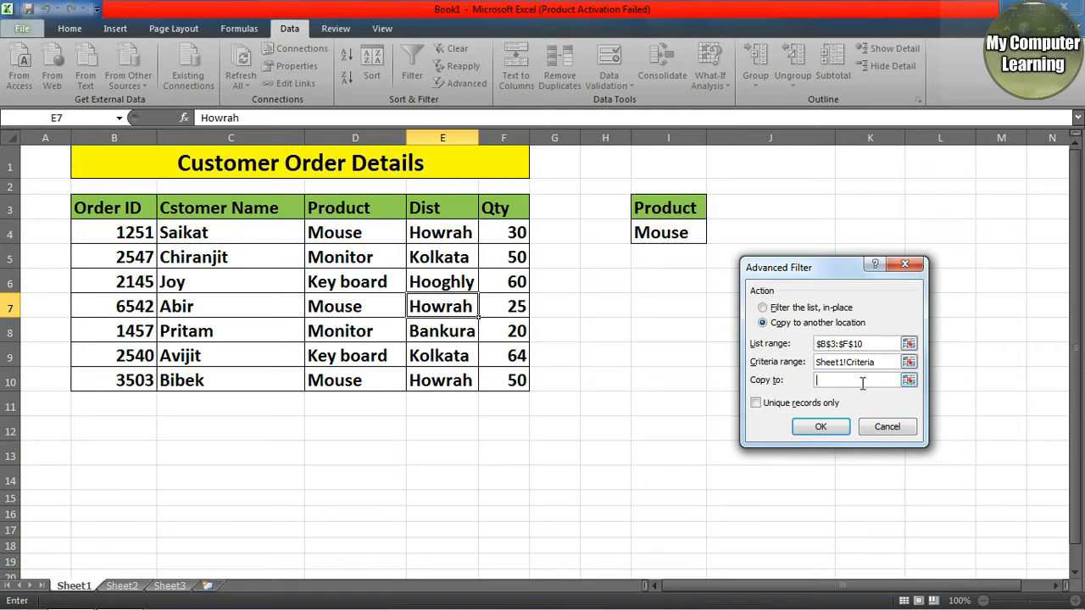
pyautogui.click(509, 452)
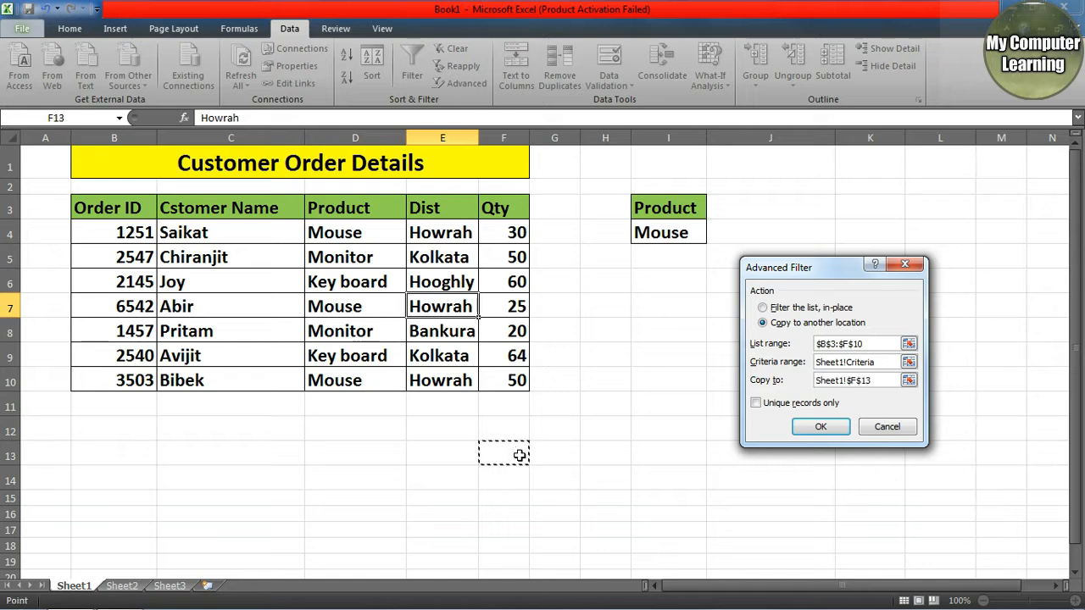
pyautogui.click(820, 427)
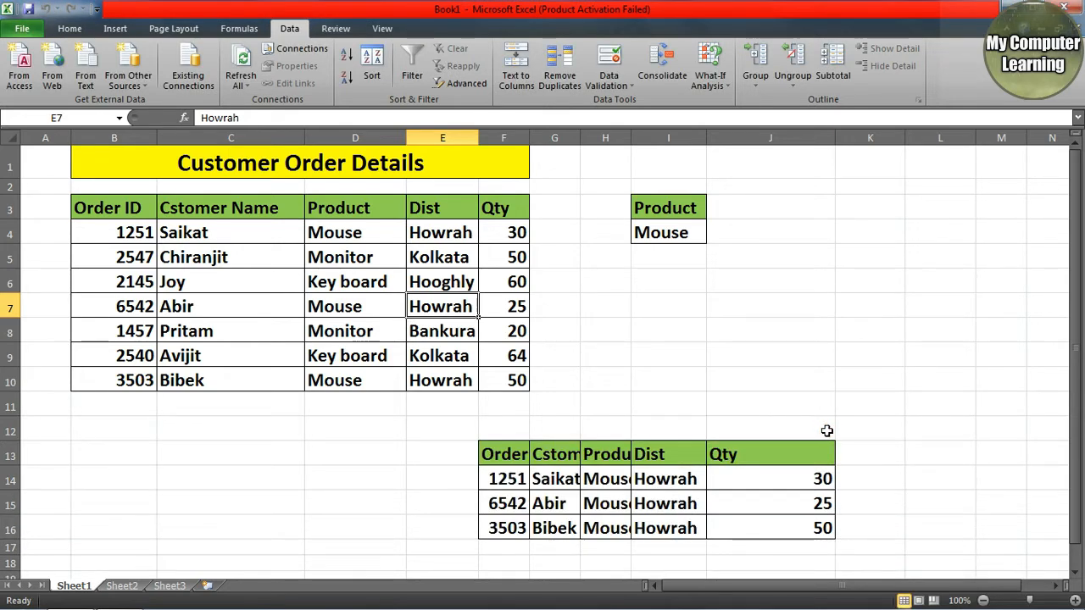
# Autofit the widths of columns G, H, I and J to the extracted results
pyautogui.doubleClick(630, 138)
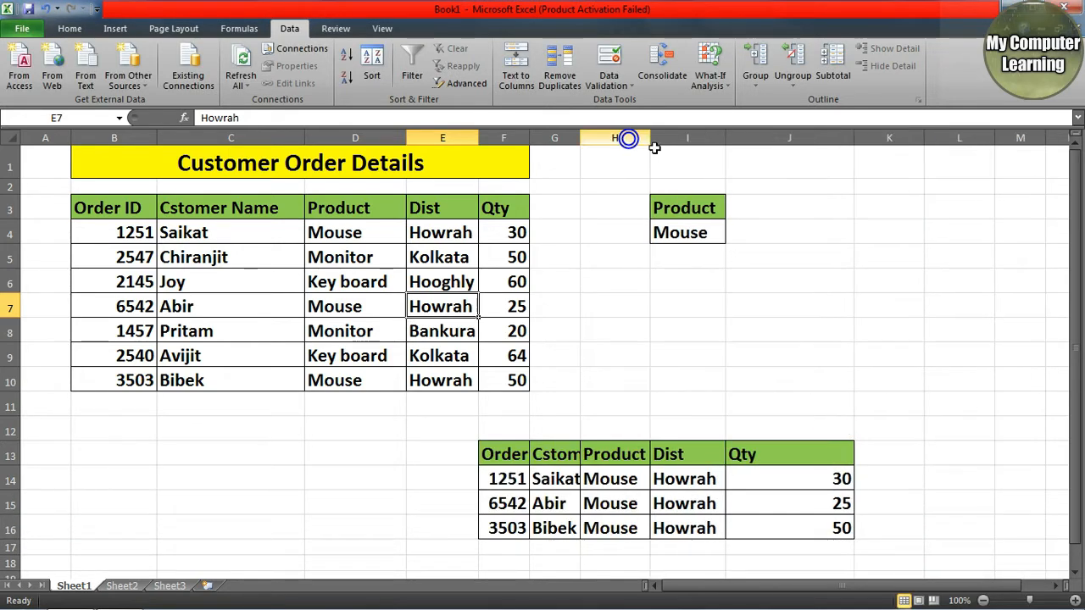
pyautogui.doubleClick(726, 137)
pyautogui.doubleClick(849, 137)
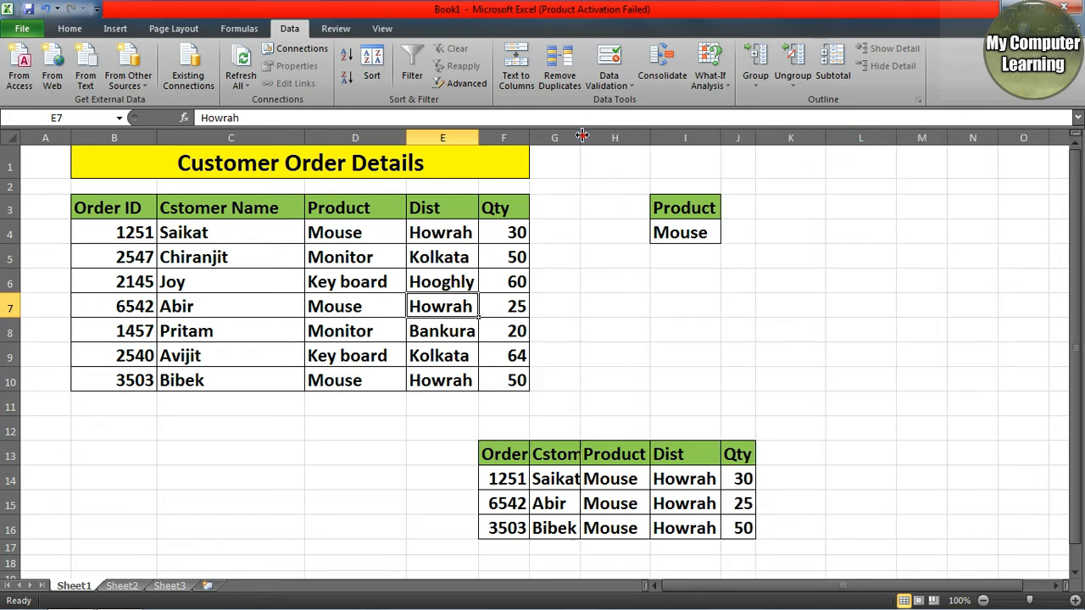
pyautogui.doubleClick(580, 137)
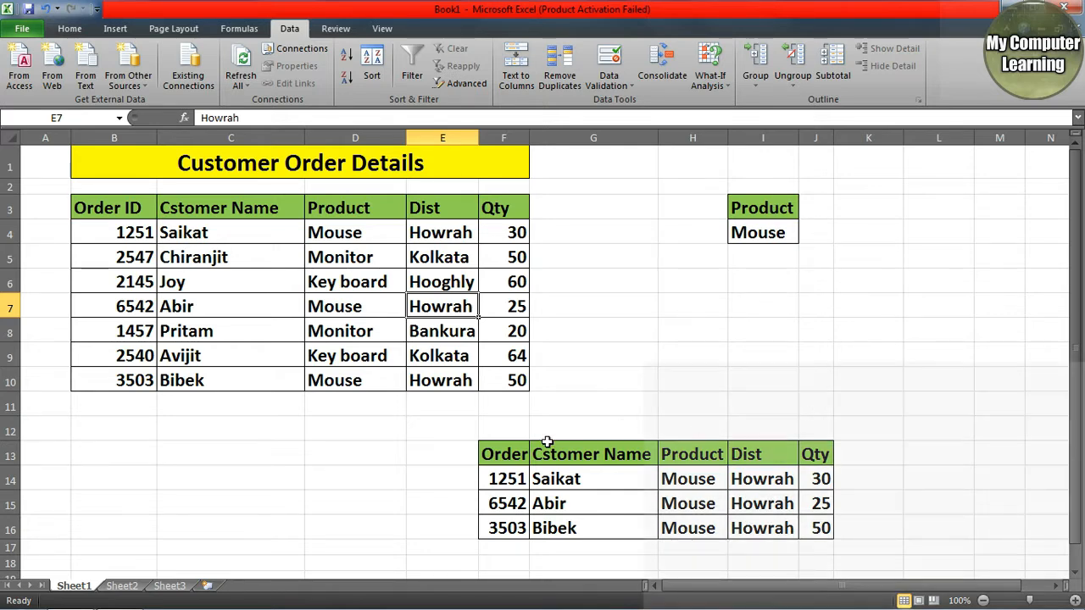
# Clear the contents of the extracted results in F13:J16 and replace criteria cells I3:I4 with a copy of Dist and Howrah from E3:E4
pyautogui.moveTo(505, 453); pyautogui.dragTo(829, 523)
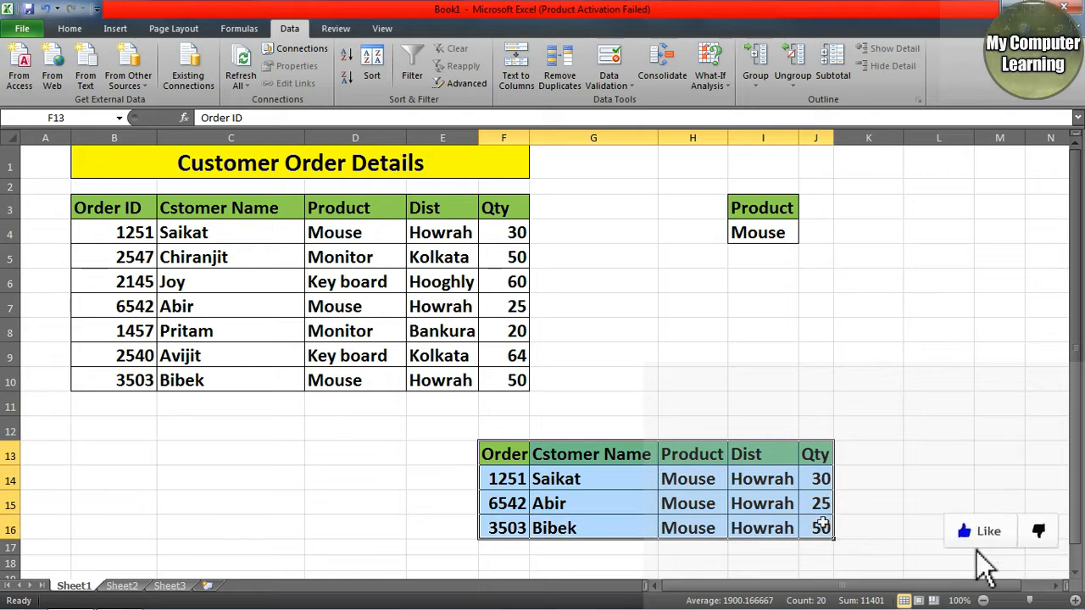
pyautogui.press('Delete')
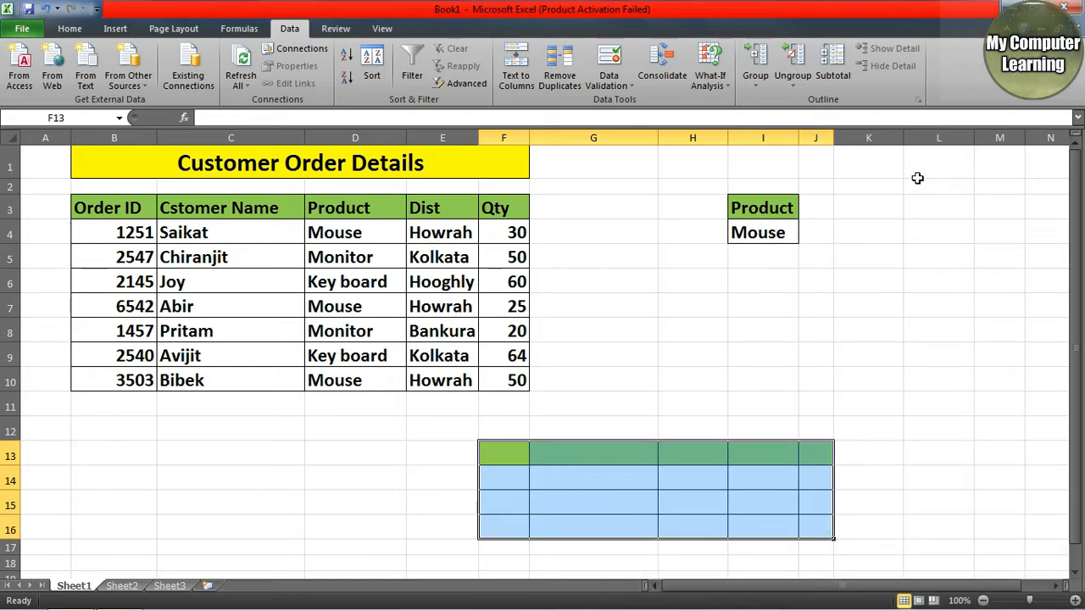
pyautogui.moveTo(423, 211); pyautogui.dragTo(434, 234)
pyautogui.rightClick(434, 234)
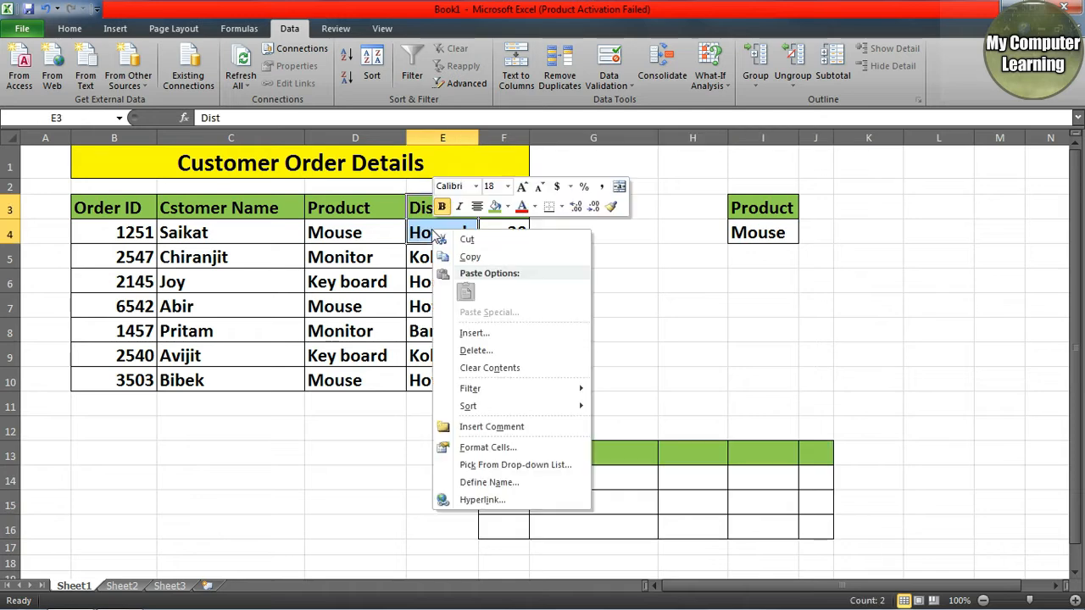
pyautogui.click(469, 257)
pyautogui.click(759, 209)
pyautogui.rightClick(758, 209)
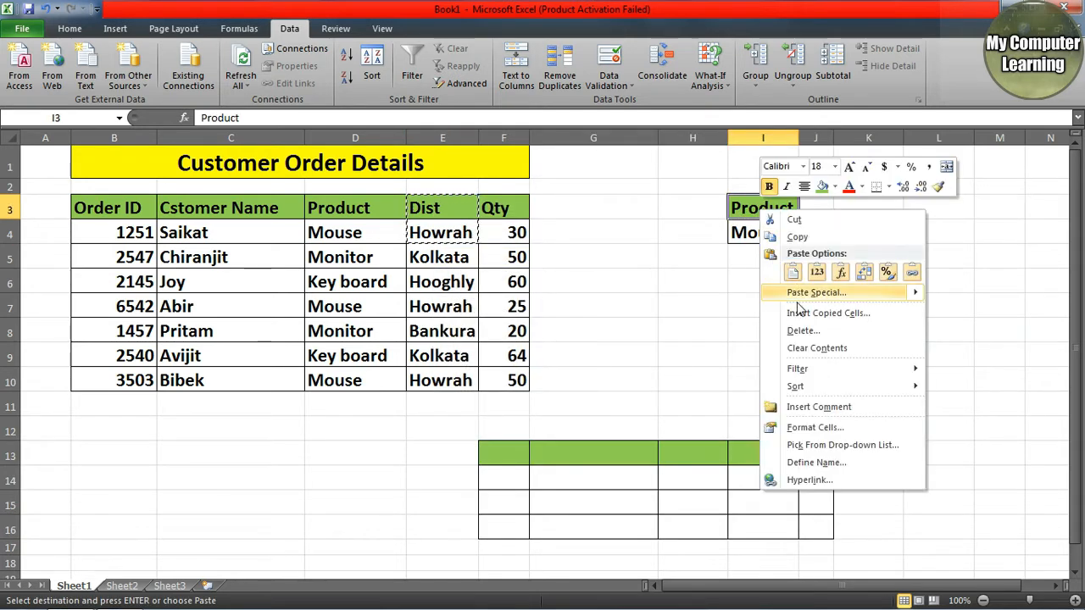
pyautogui.click(786, 271)
pyautogui.click(771, 254)
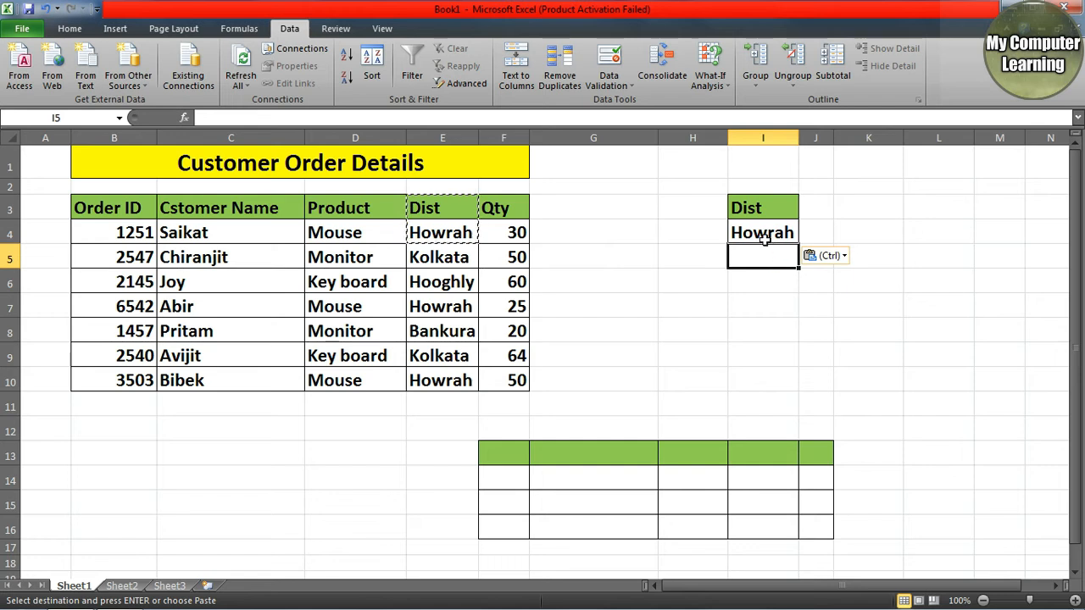
pyautogui.click(766, 238)
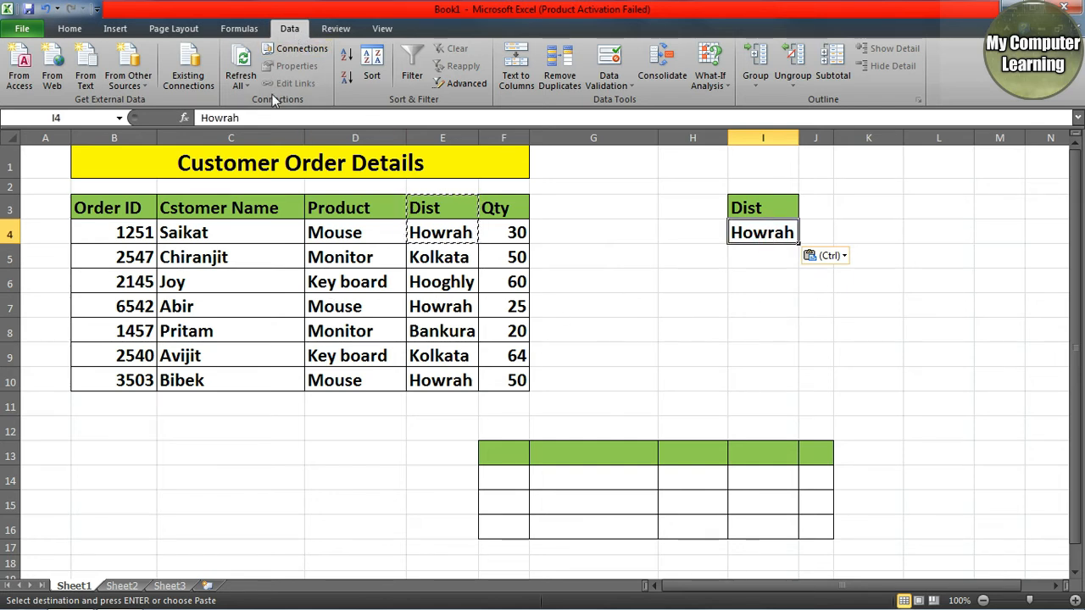
# Start an Advanced Filter with list range B3:F10 and the copy to another location option for the Howrah orders
pyautogui.click(450, 86)
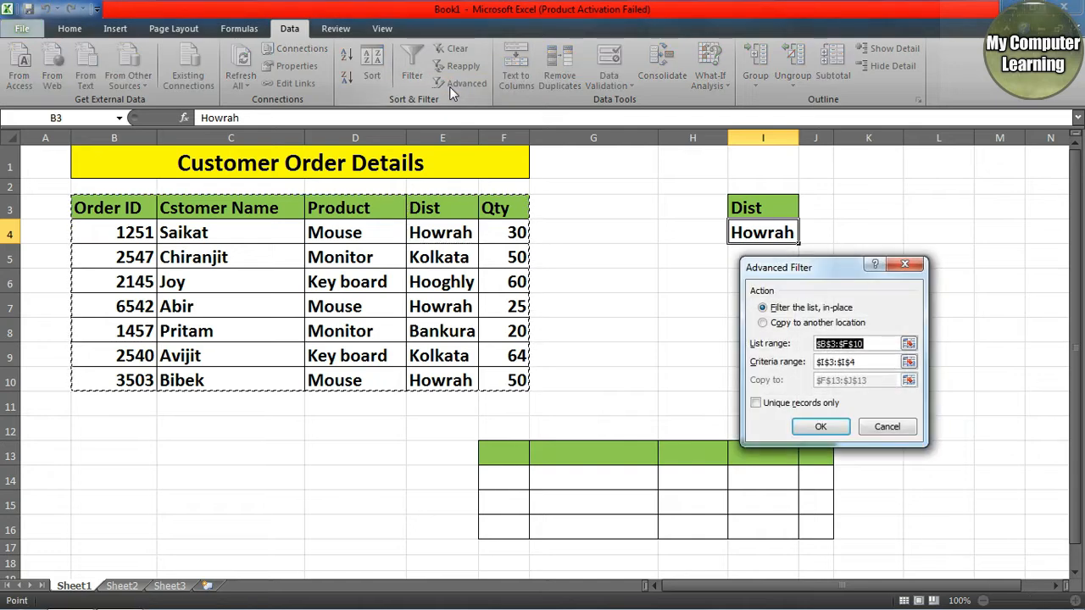
pyautogui.moveTo(774, 269); pyautogui.dragTo(843, 237)
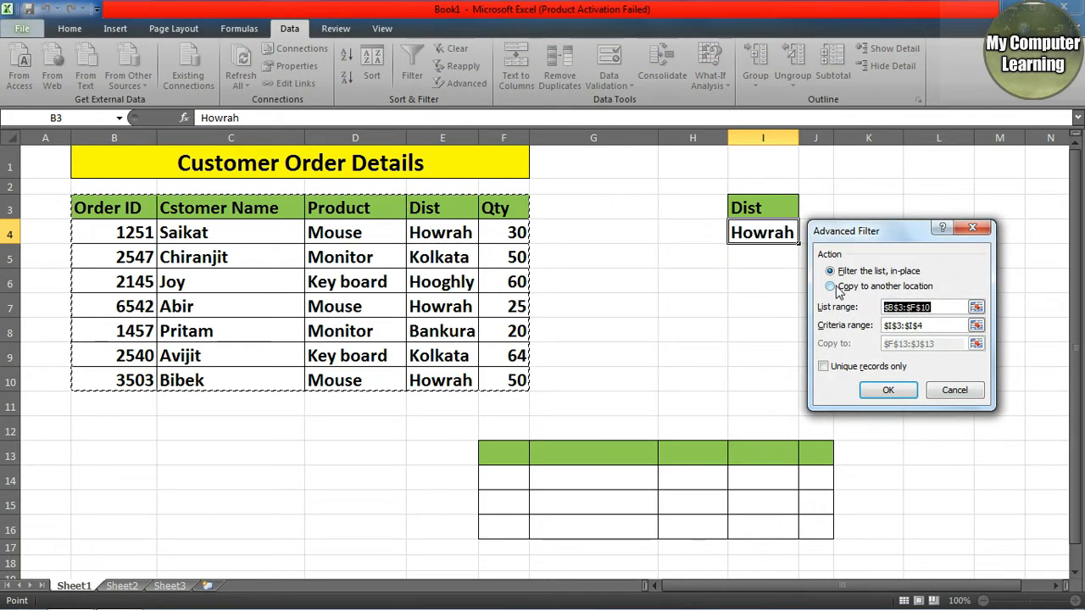
pyautogui.click(834, 287)
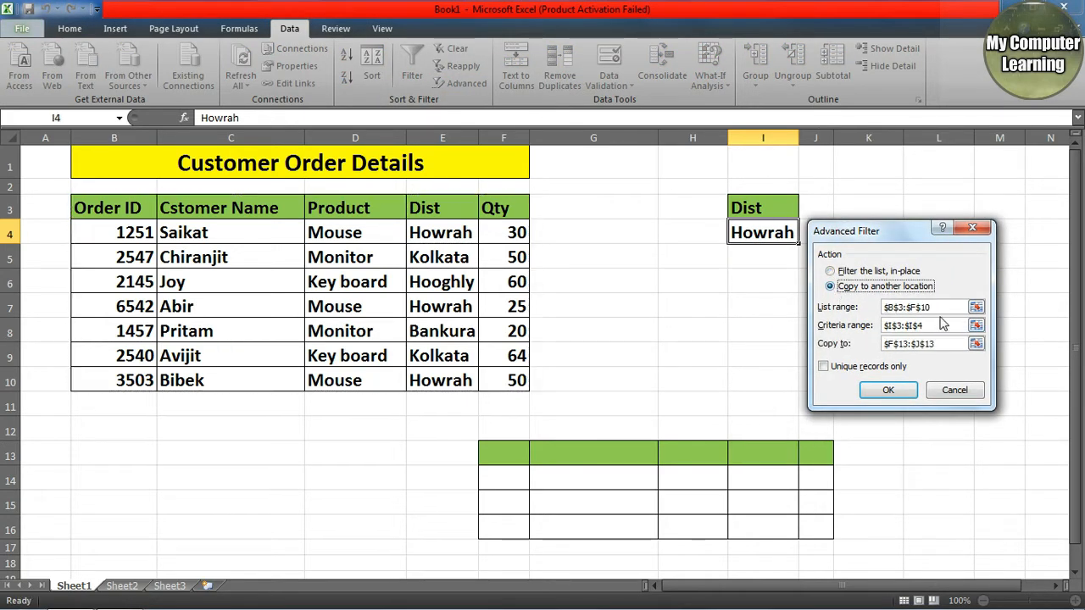
pyautogui.click(931, 307)
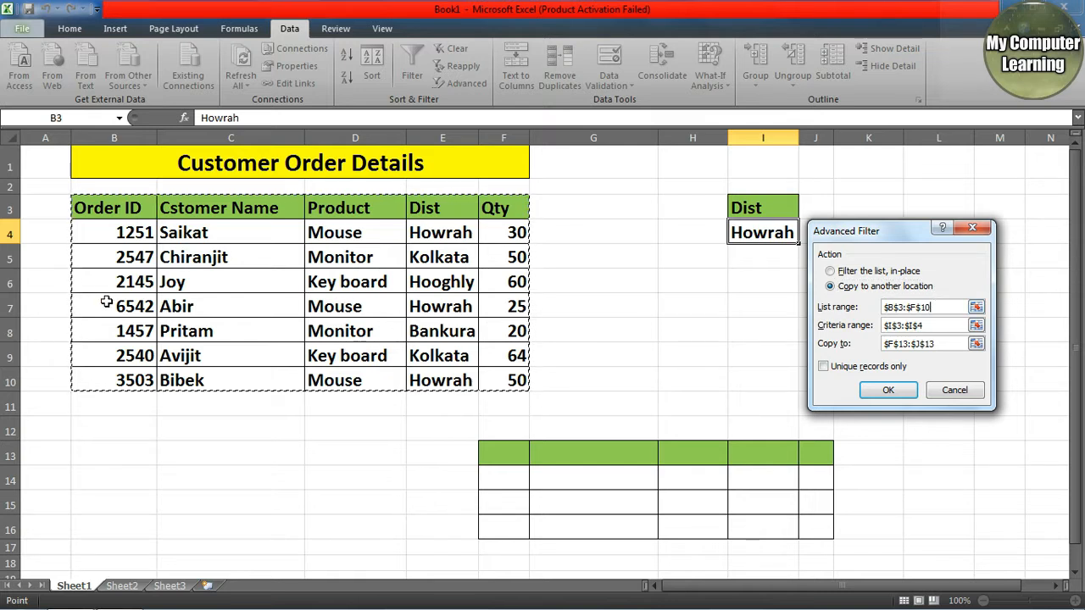
# Replace the Advanced Filter's criteria range with the Dist and Howrah cells I3:I4
pyautogui.click(929, 327)
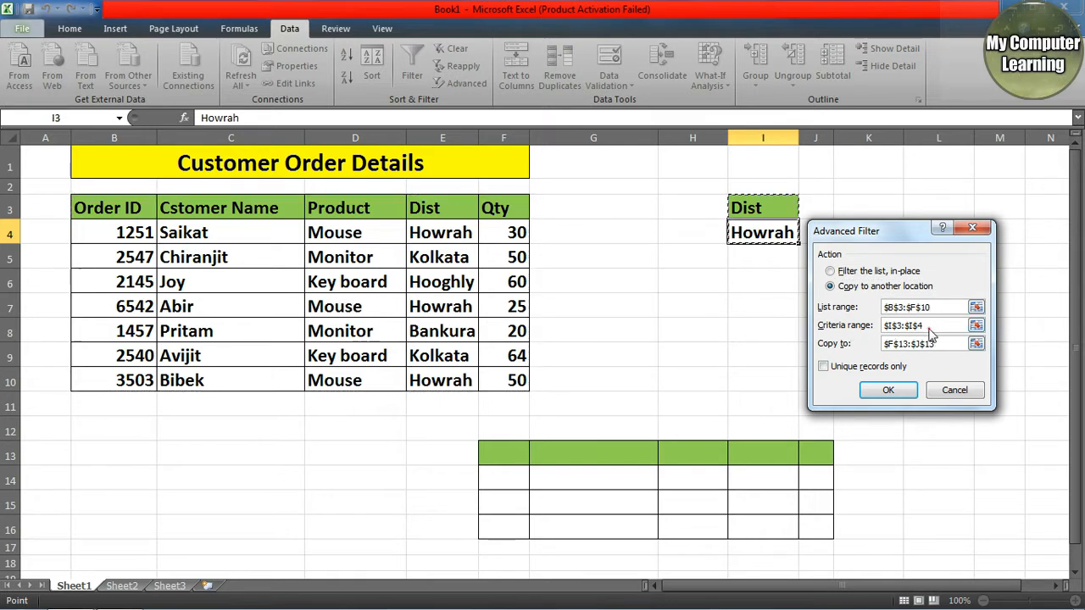
pyautogui.click(929, 329)
pyautogui.moveTo(930, 327); pyautogui.dragTo(870, 337)
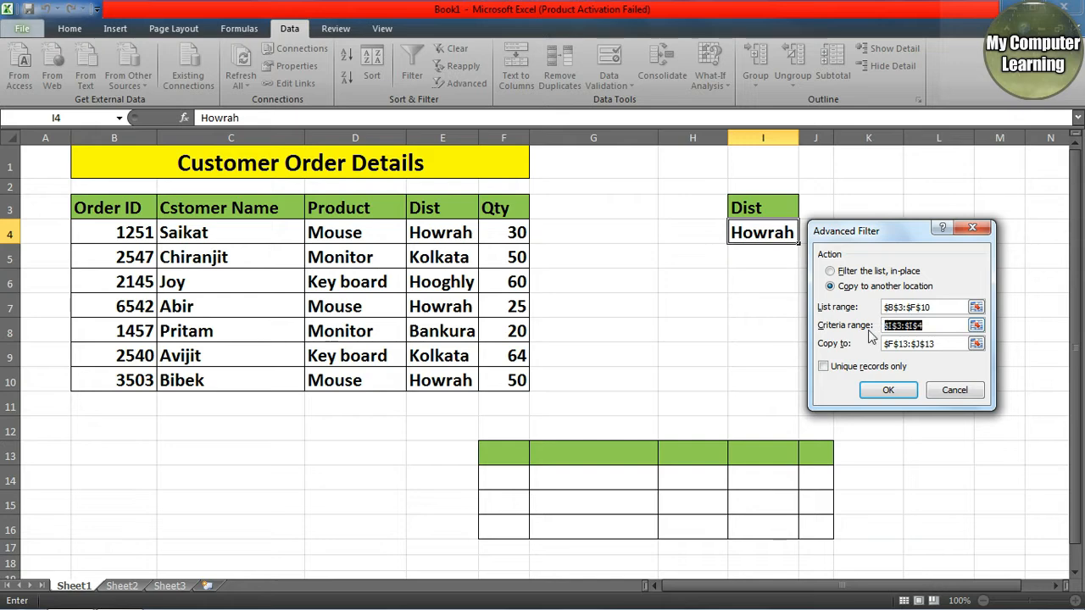
pyautogui.press('BackSpace')
pyautogui.moveTo(774, 206); pyautogui.dragTo(774, 231)
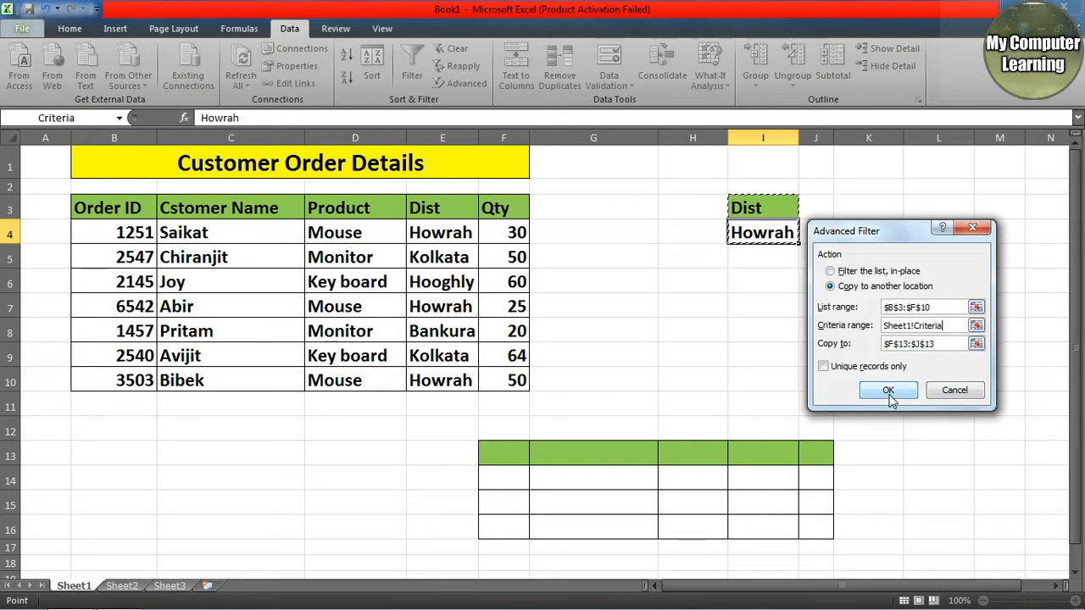
# Replace the copy destination with F13 and run the Advanced Filter to extract the Howrah orders
pyautogui.click(937, 345)
pyautogui.moveTo(938, 345); pyautogui.dragTo(881, 344)
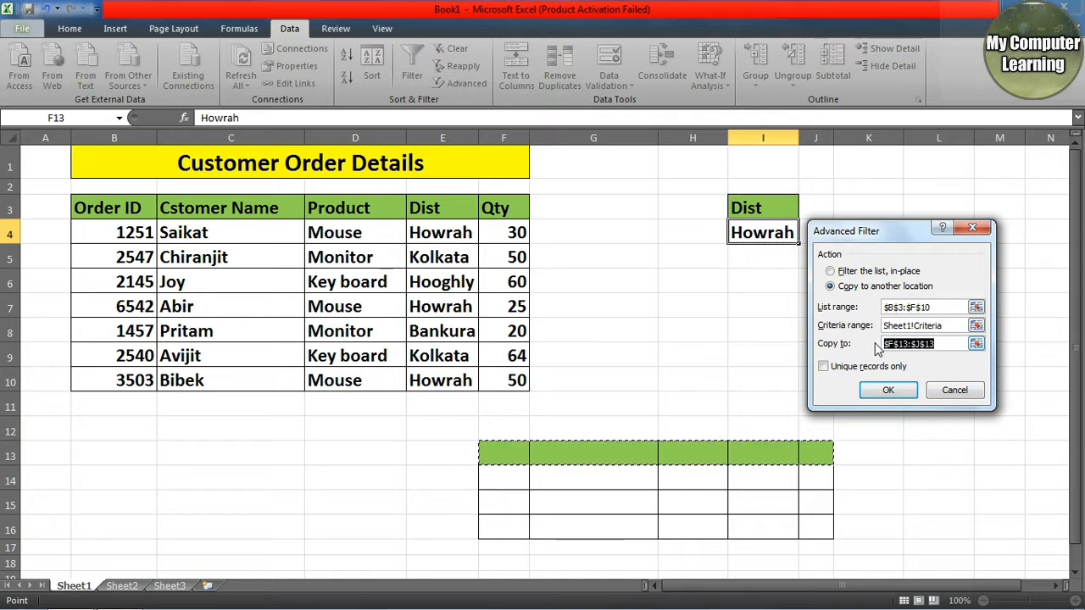
pyautogui.click(519, 452)
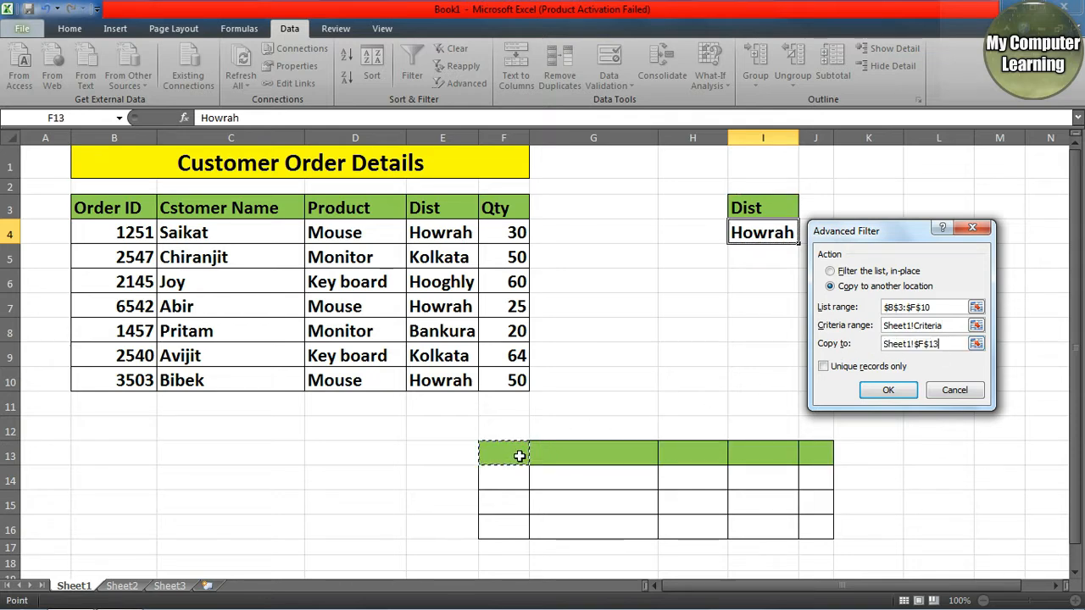
pyautogui.click(890, 395)
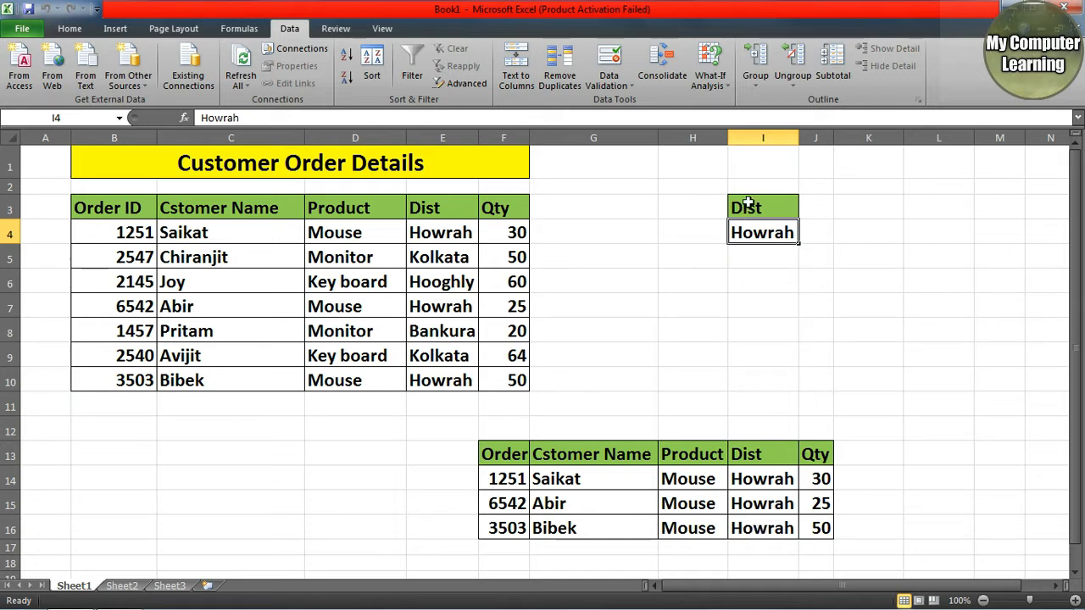
# Change the criteria to a copy of the Qty heading in I3 and the condition <25 in I4
pyautogui.moveTo(748, 211); pyautogui.dragTo(749, 231)
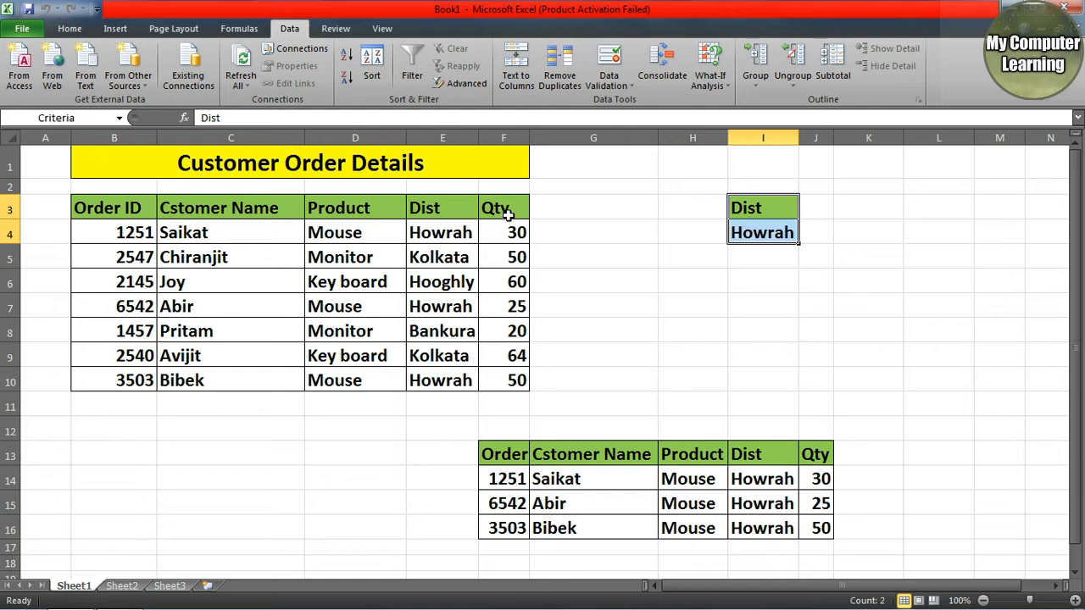
pyautogui.click(508, 208)
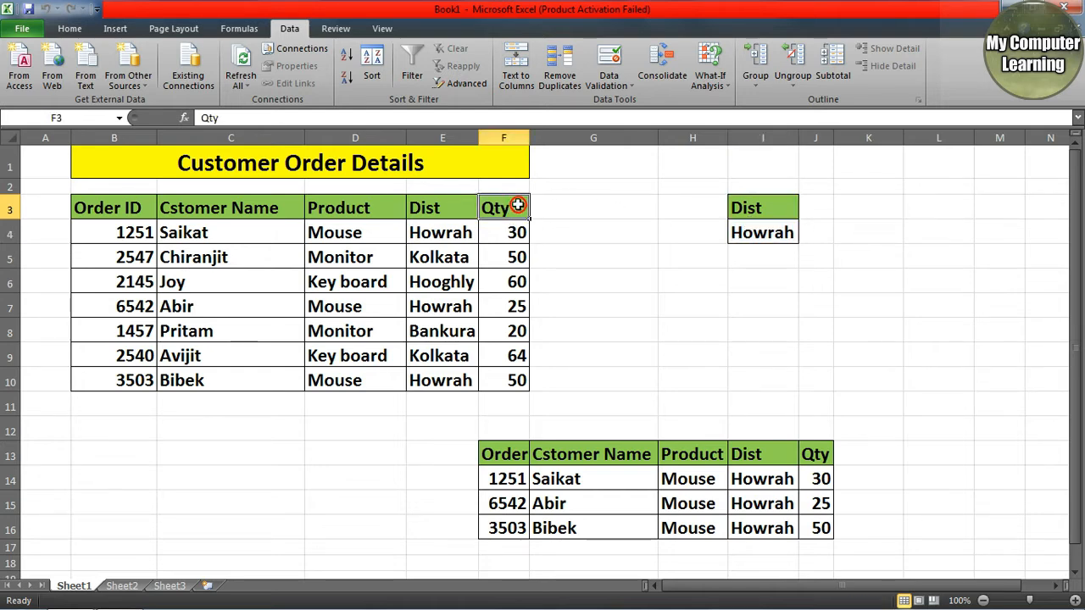
pyautogui.hotkey('ctrl', 'c')
pyautogui.click(774, 206)
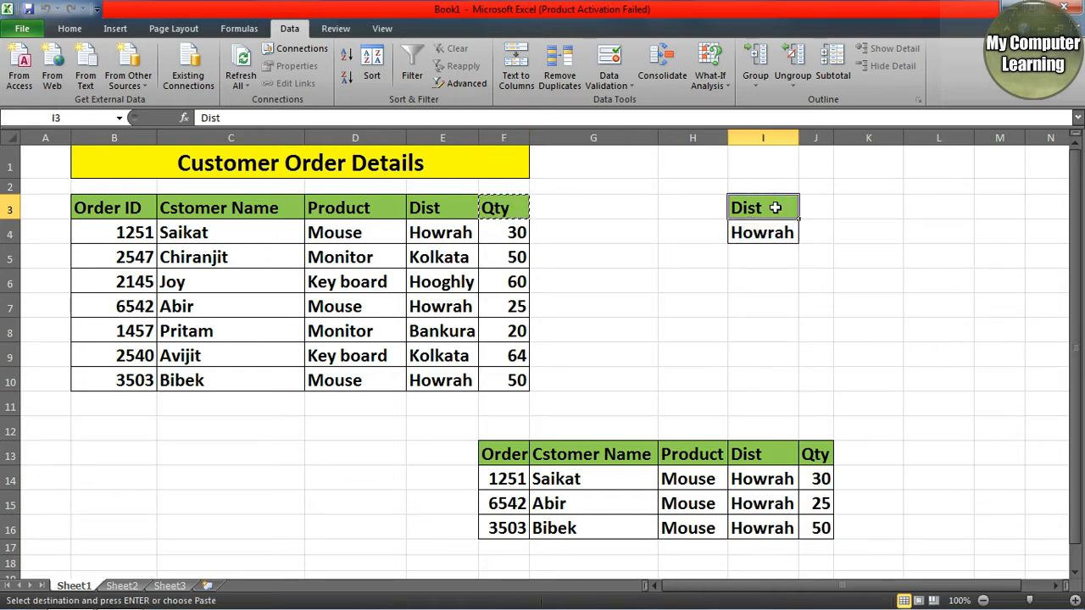
pyautogui.hotkey('ctrl', 'v')
pyautogui.click(778, 232)
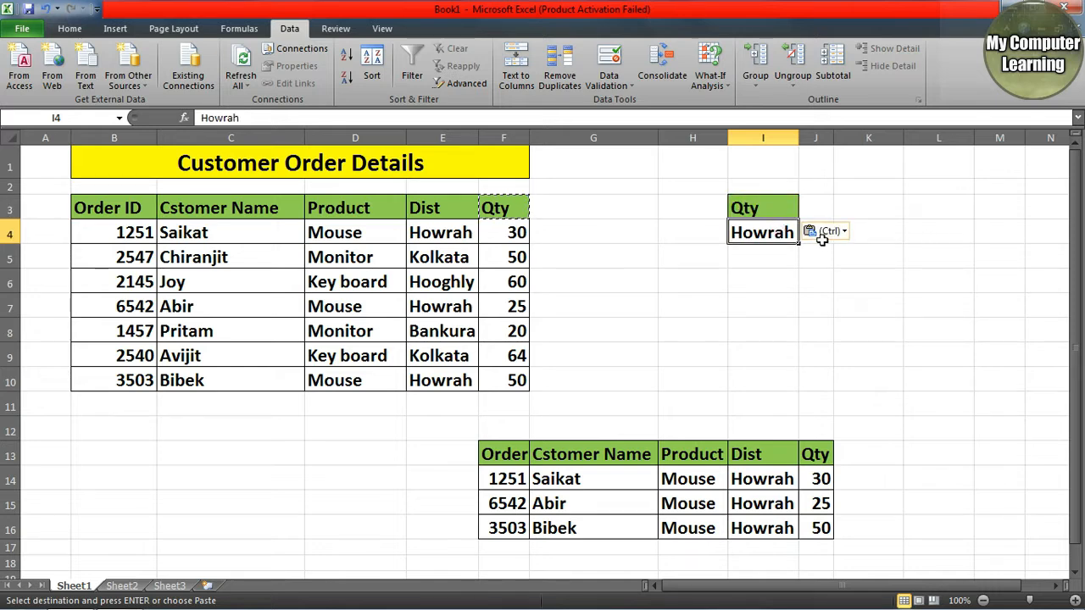
pyautogui.write('<25')
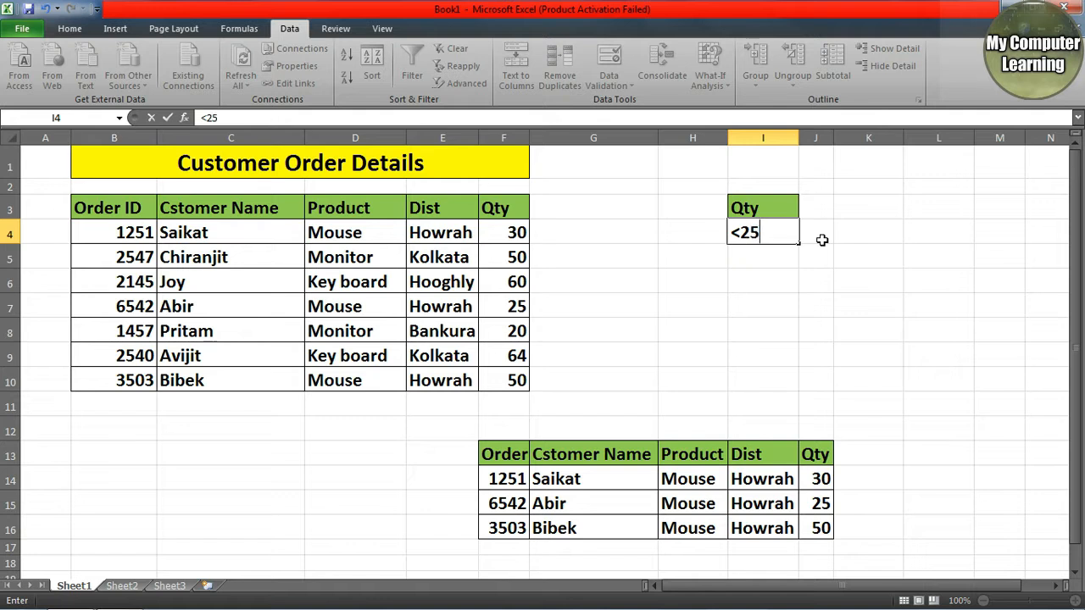
pyautogui.click(751, 271)
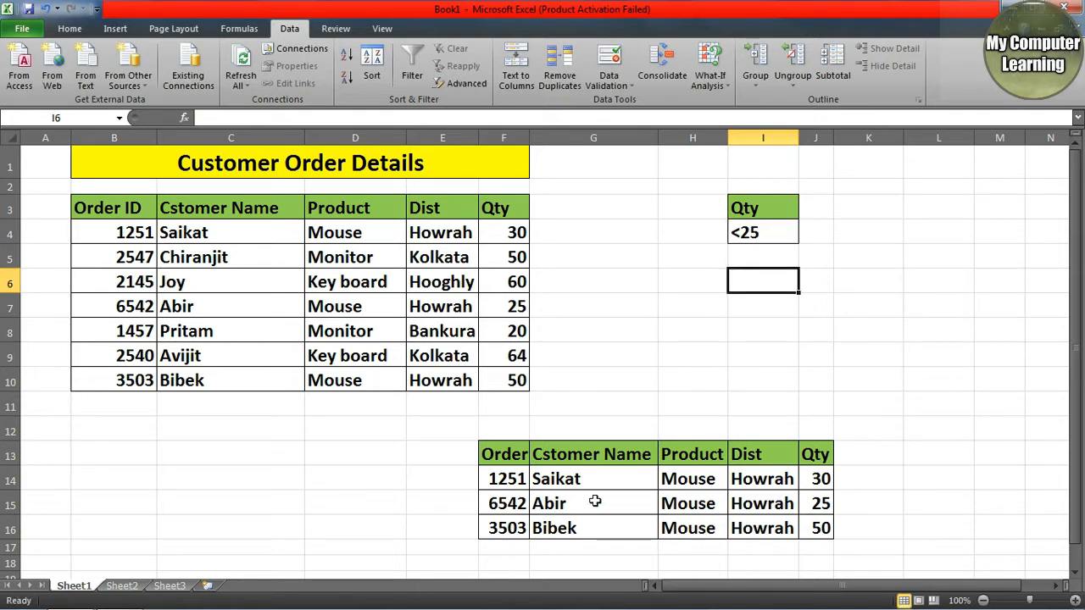
# Delete the extracted Howrah results table in F13:J16, shifting cells left
pyautogui.moveTo(496, 450); pyautogui.dragTo(816, 527)
pyautogui.rightClick(815, 527)
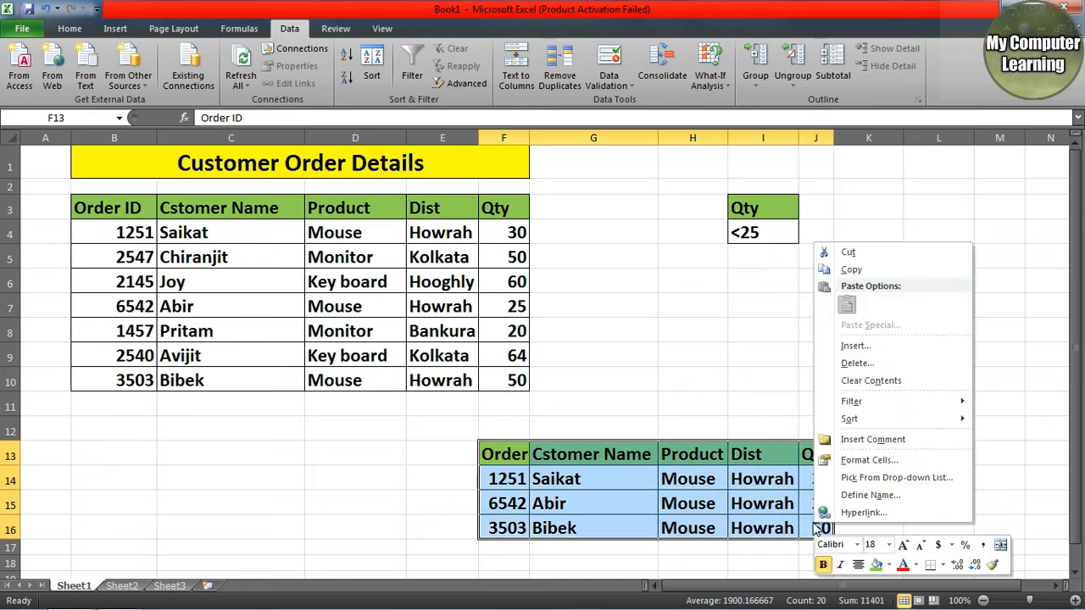
pyautogui.click(847, 364)
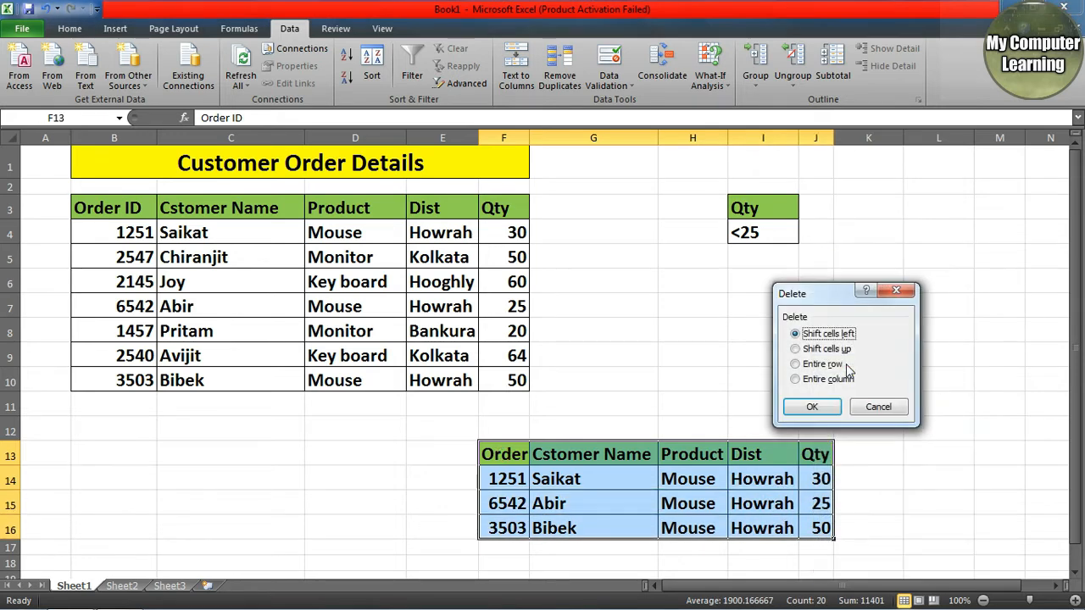
pyautogui.click(827, 407)
pyautogui.click(781, 274)
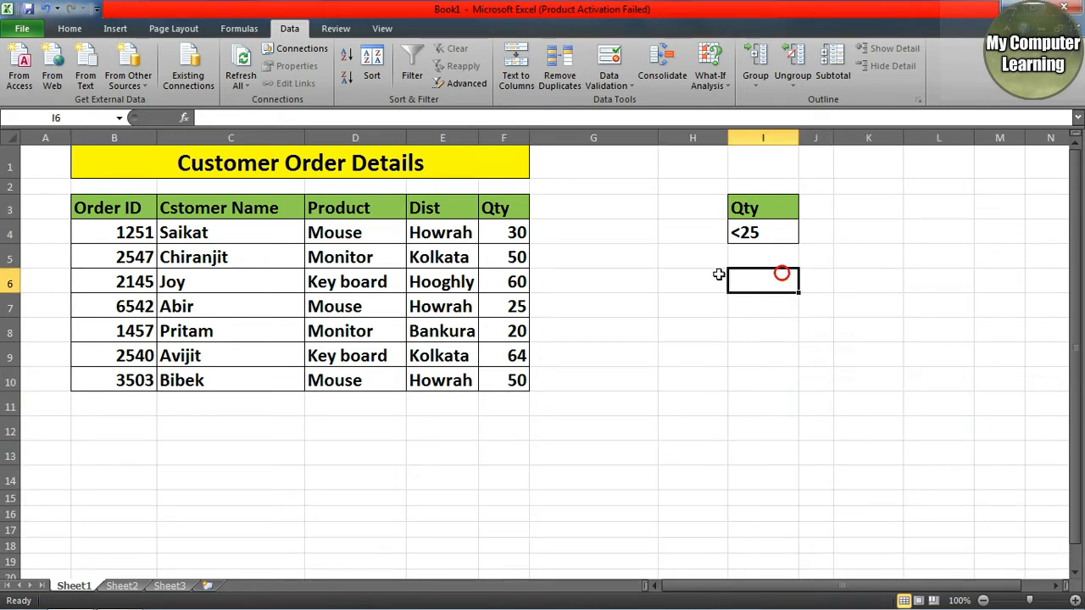
# Start an Advanced Filter on B3:F10 that copies to another location, with the Qty and <25 cells I3:I4 as criteria range
pyautogui.click(433, 276)
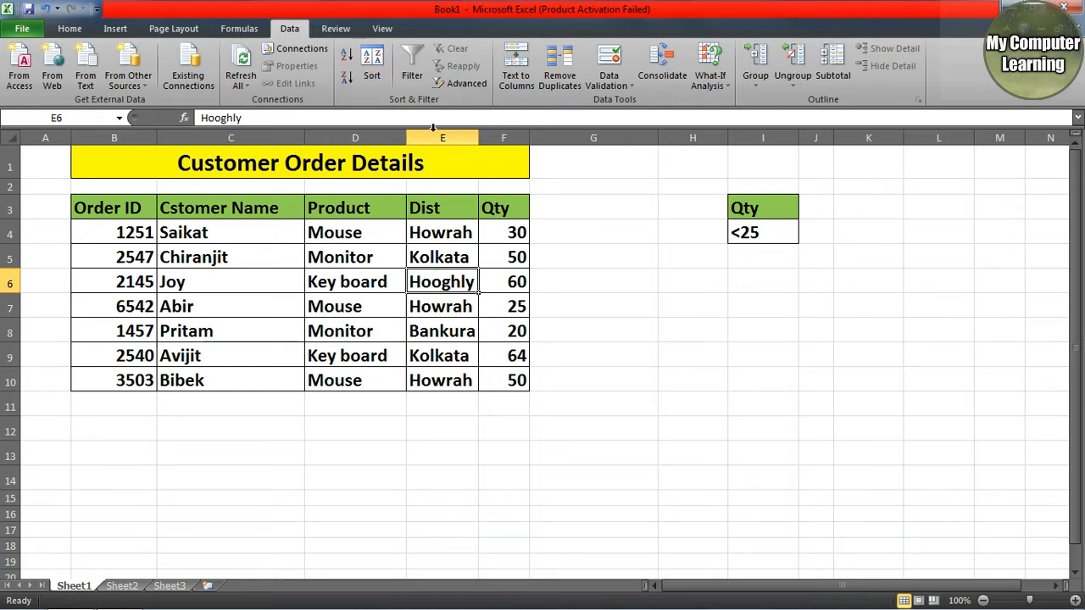
pyautogui.click(456, 84)
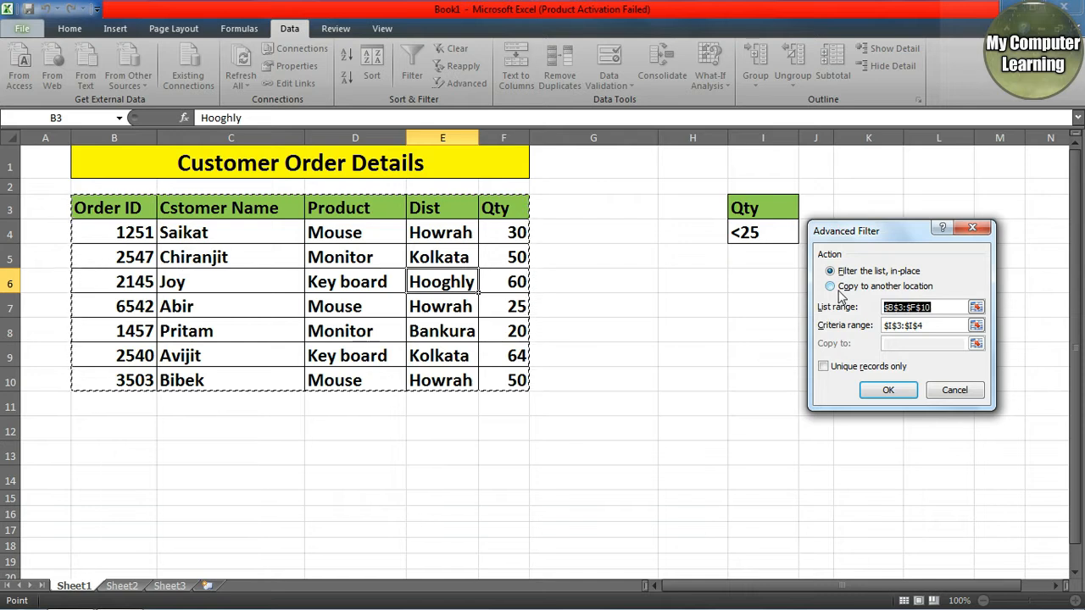
pyautogui.click(838, 287)
pyautogui.click(947, 309)
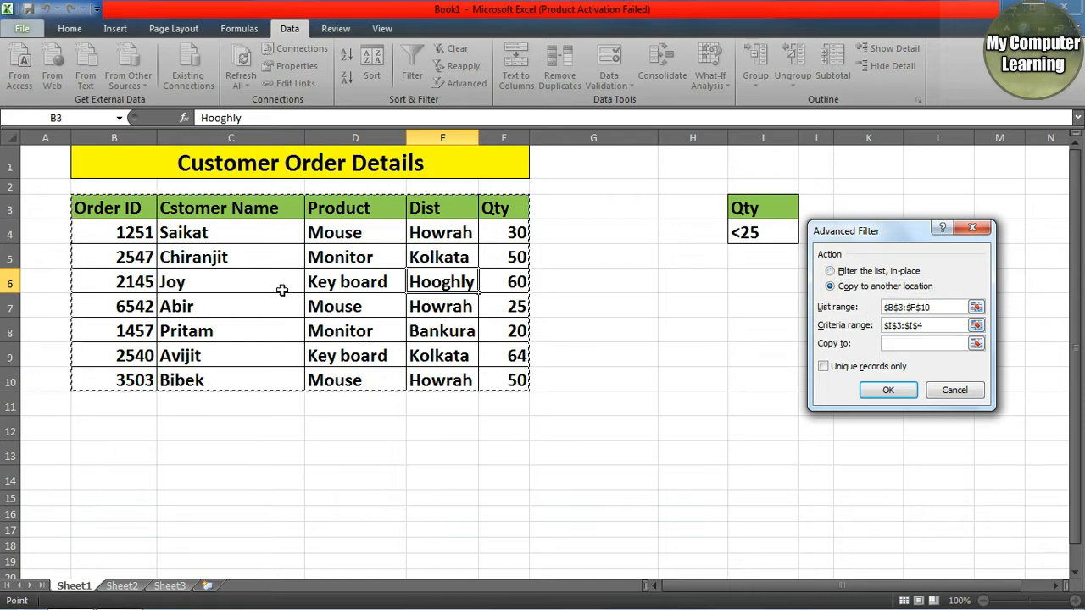
pyautogui.moveTo(930, 326); pyautogui.dragTo(852, 330)
pyautogui.moveTo(747, 210); pyautogui.dragTo(749, 226)
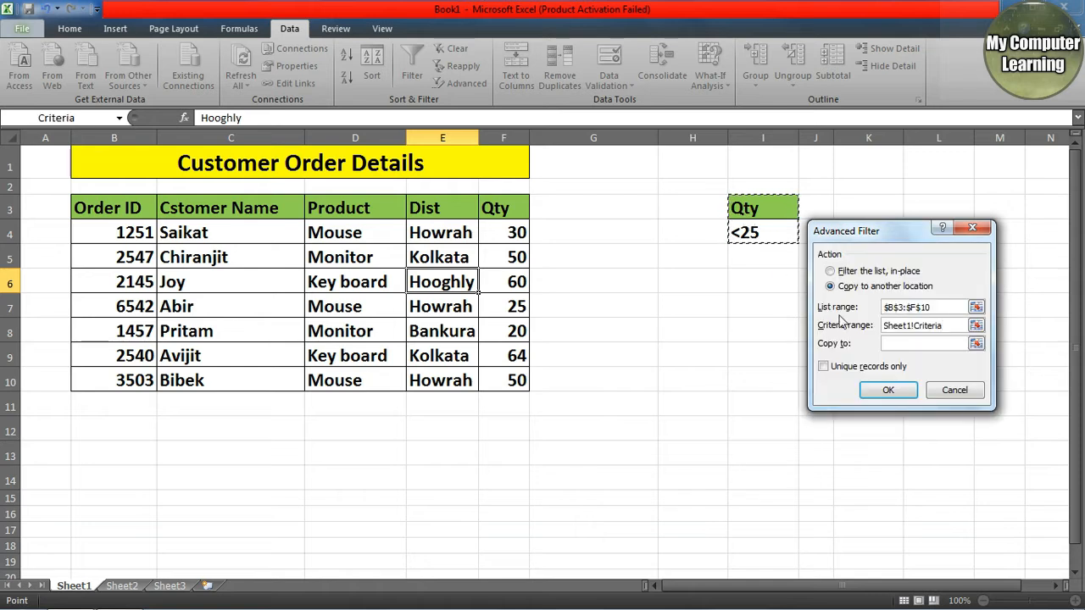
# Set G12 as the copy destination and run the Advanced Filter to extract the orders with Qty <25
pyautogui.click(898, 343)
pyautogui.click(596, 430)
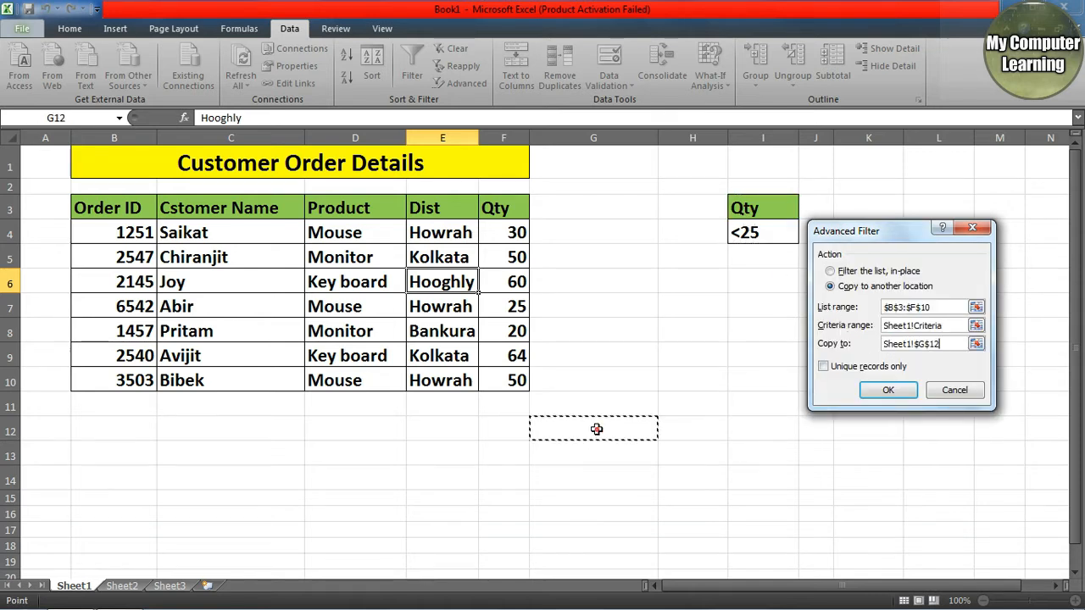
pyautogui.click(886, 392)
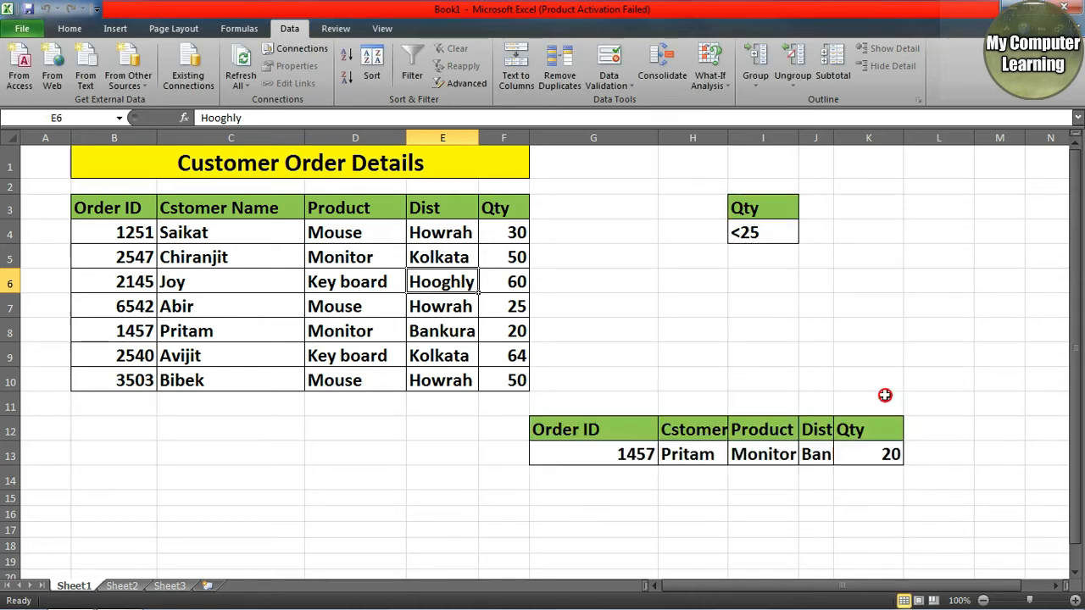
pyautogui.click(705, 512)
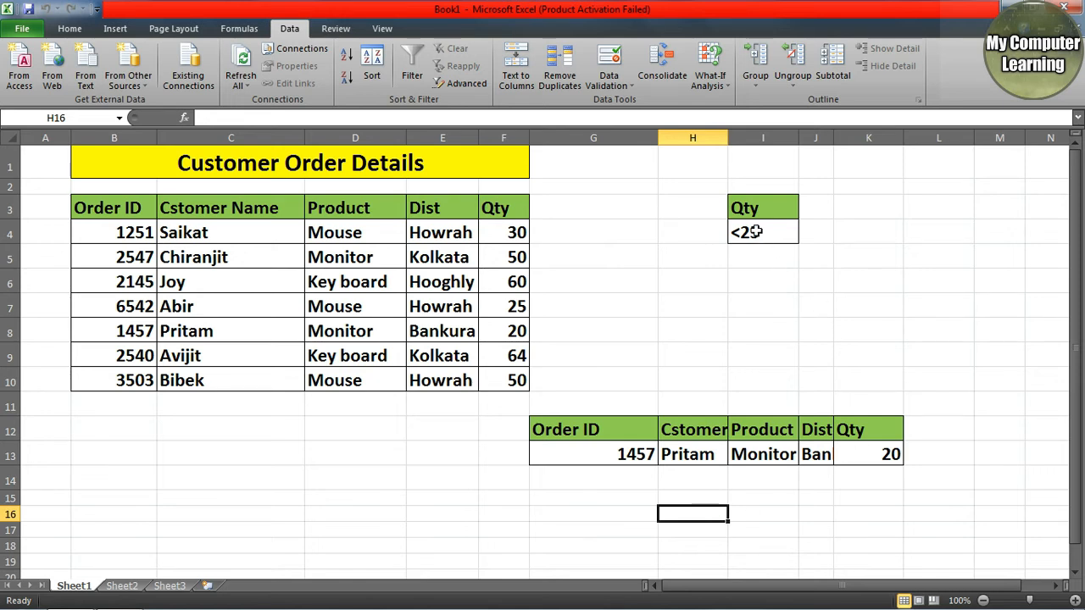
# Autofit column J to the width of the extracted Dist values
pyautogui.click(864, 455)
pyautogui.doubleClick(834, 137)
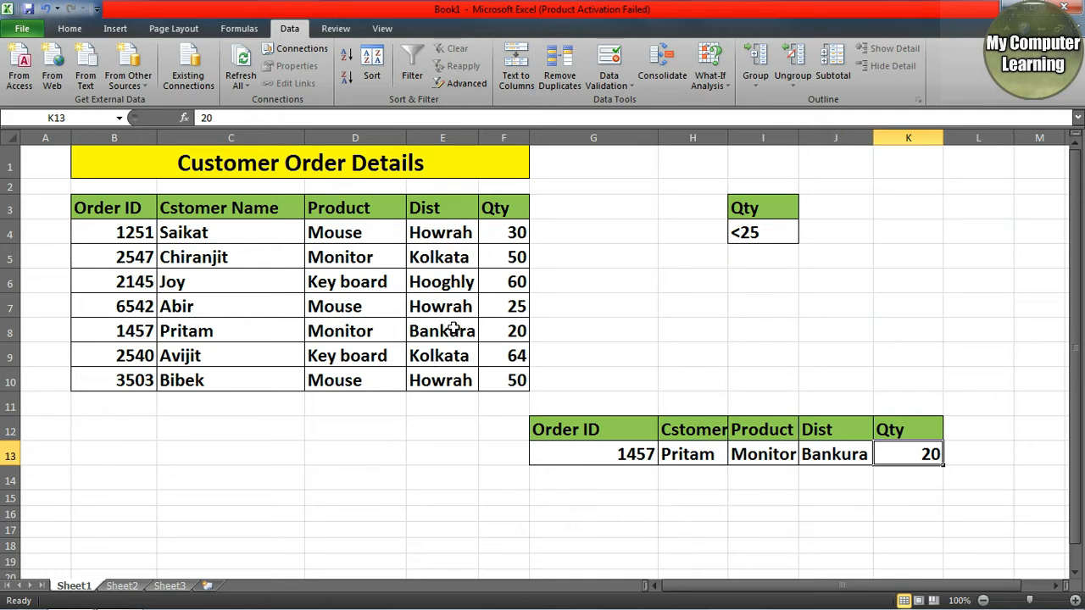
pyautogui.moveTo(454, 330); pyautogui.dragTo(512, 390)
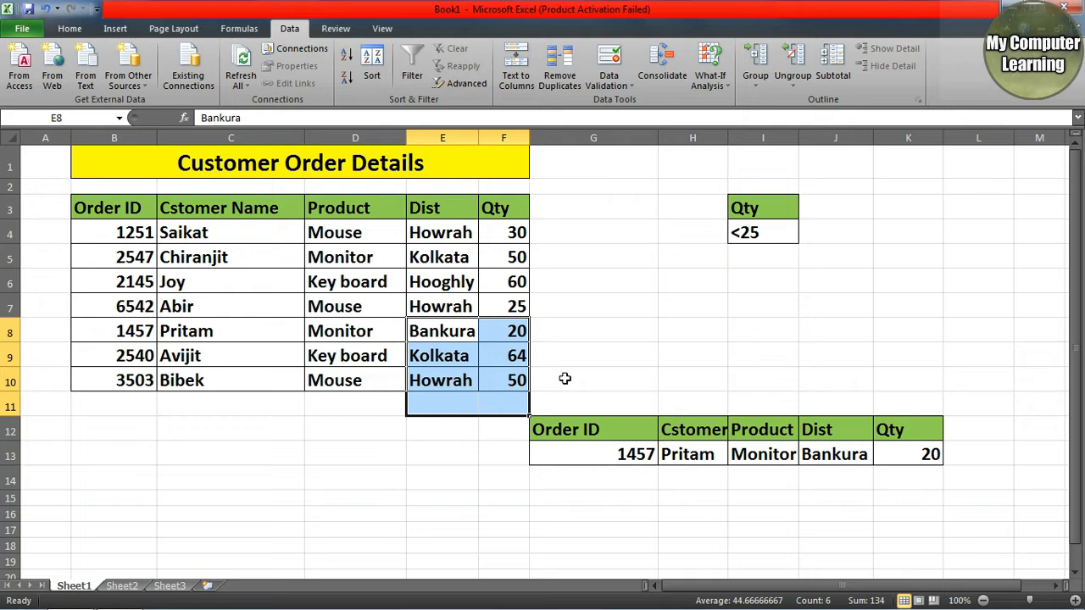
# Change the Qty criterion in I4 to >25
pyautogui.doubleClick(741, 232)
pyautogui.press('Home')
pyautogui.press('Delete')
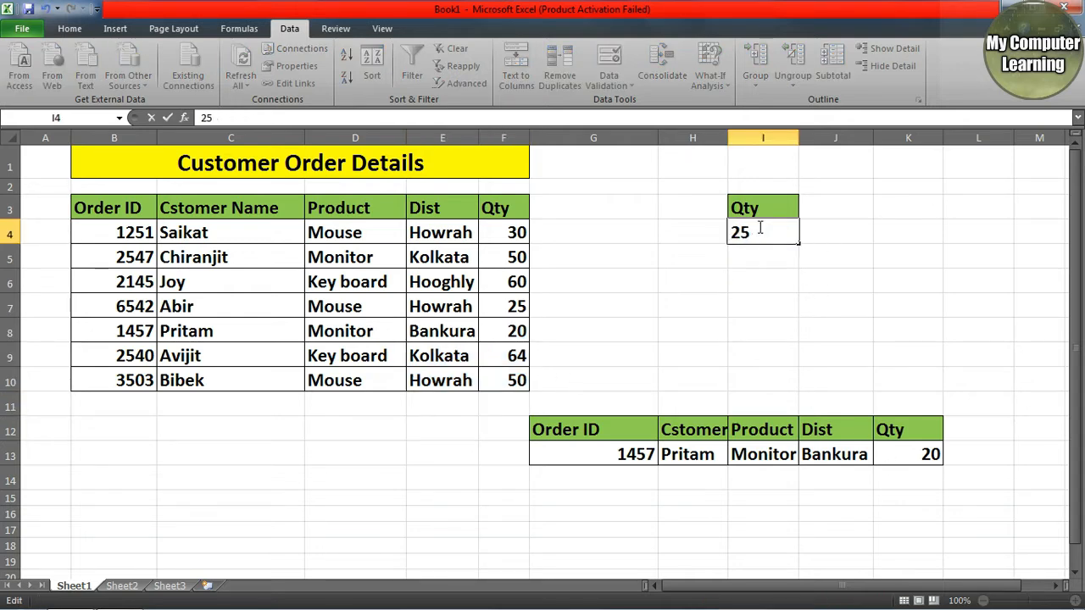
pyautogui.write('>')
pyautogui.press('Return')
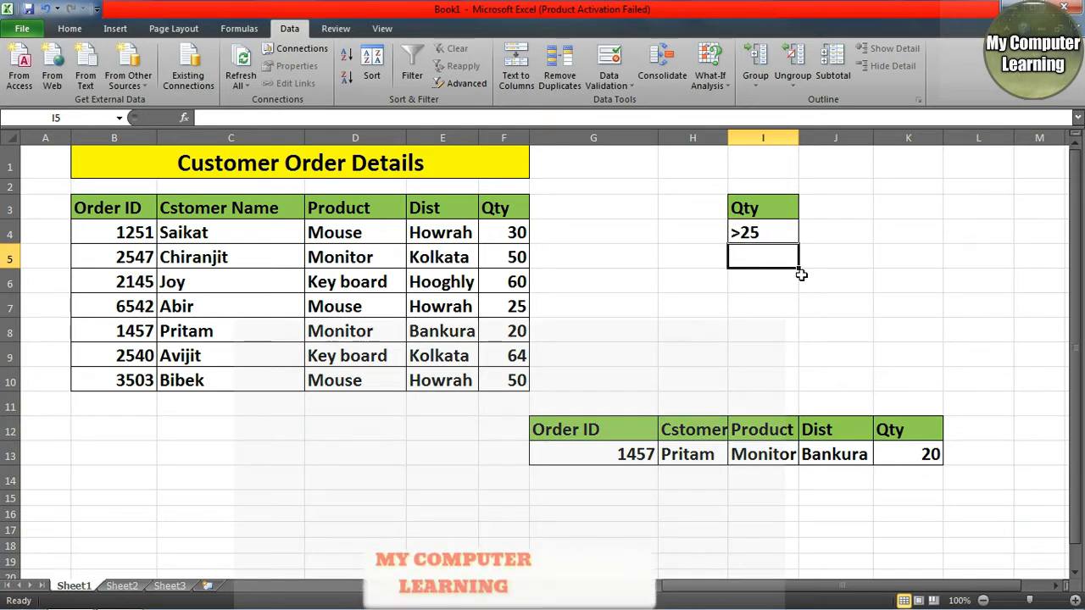
# Clear the contents of the extracted results in G12:K13, keeping the cell formatting
pyautogui.click(765, 227)
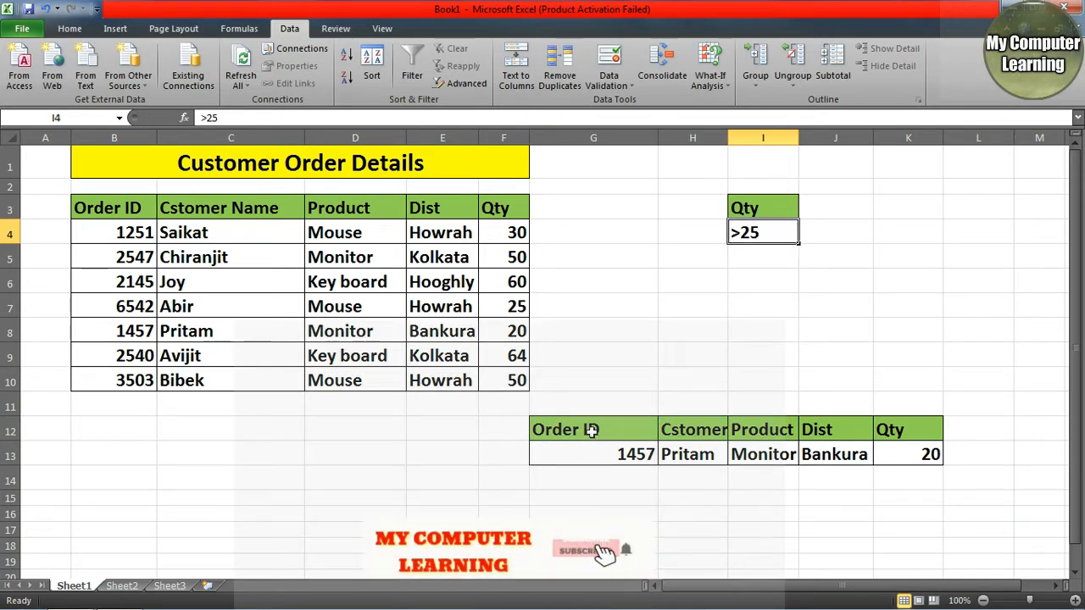
pyautogui.moveTo(594, 428); pyautogui.dragTo(896, 461)
pyautogui.press('Delete')
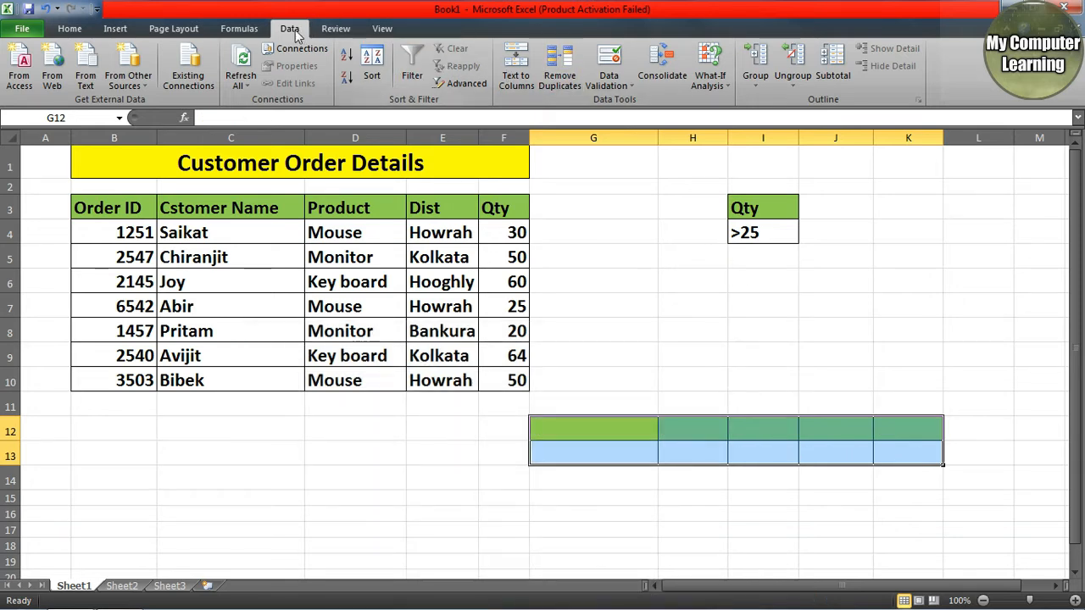
# Start an Advanced Filter on B3:F10 that copies to another location, with I3:I4 as the criteria range
pyautogui.click(456, 85)
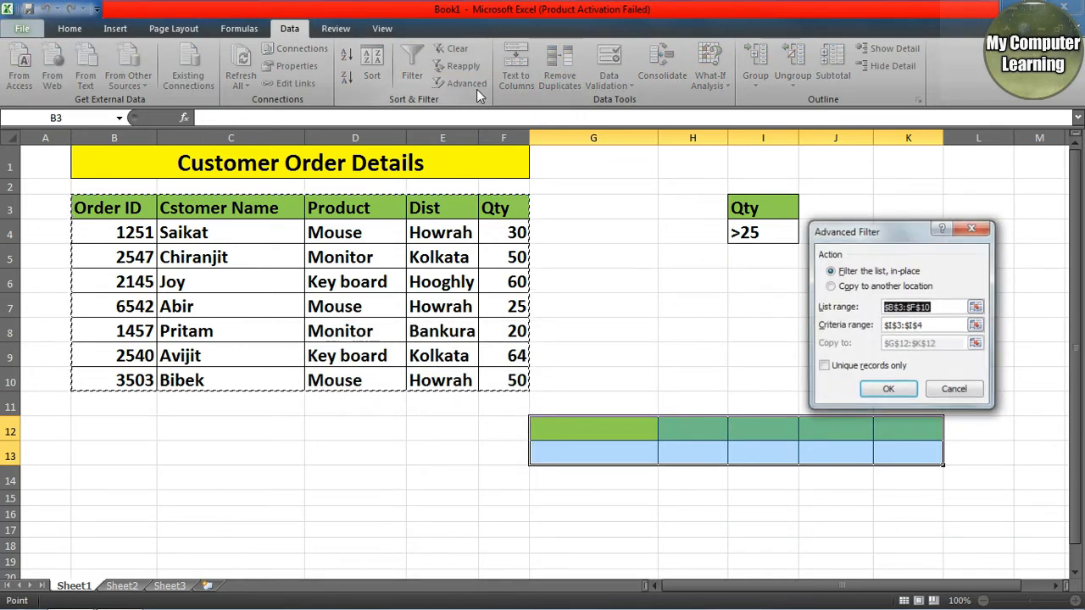
pyautogui.click(833, 287)
pyautogui.click(936, 312)
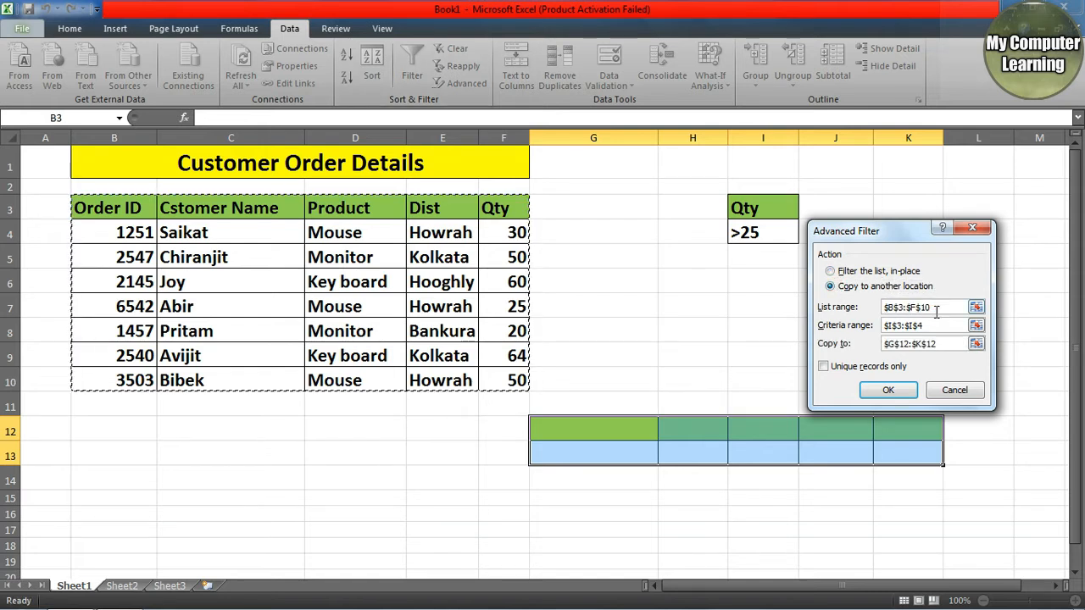
pyautogui.click(936, 326)
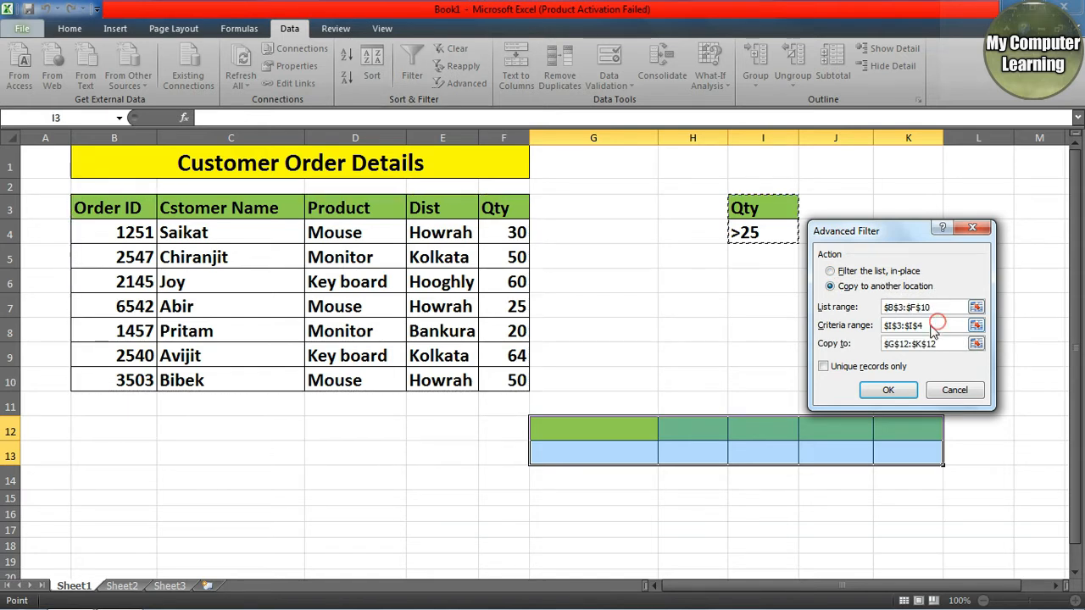
pyautogui.moveTo(745, 210); pyautogui.dragTo(744, 232)
# Replace the copy destination with G12 and run the Advanced Filter to extract the orders with Qty >25
pyautogui.click(941, 343)
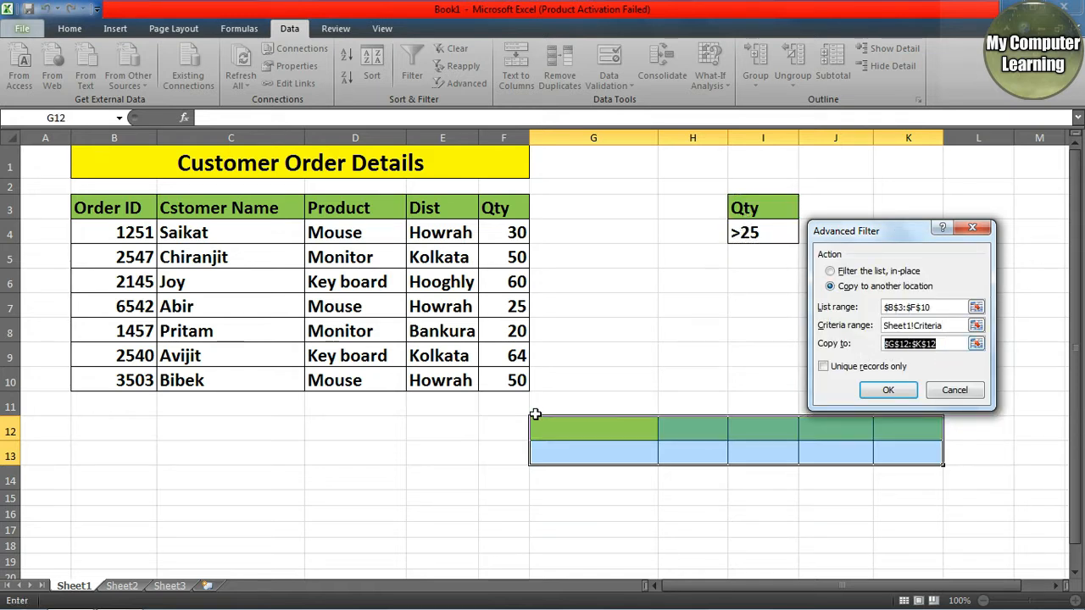
pyautogui.click(573, 435)
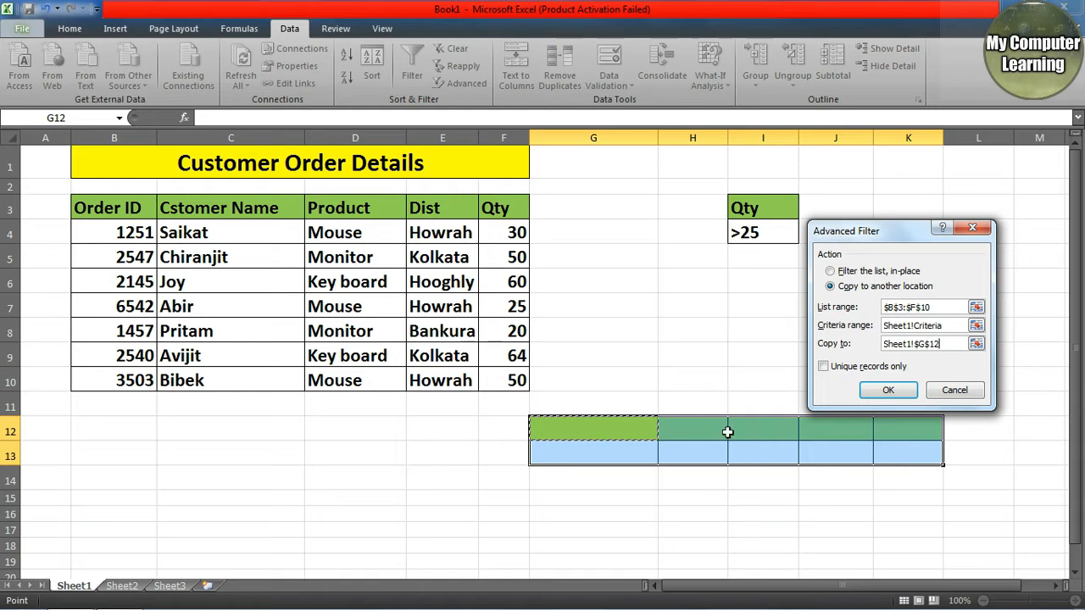
pyautogui.click(887, 391)
pyautogui.scroll(-2, 924, 399)
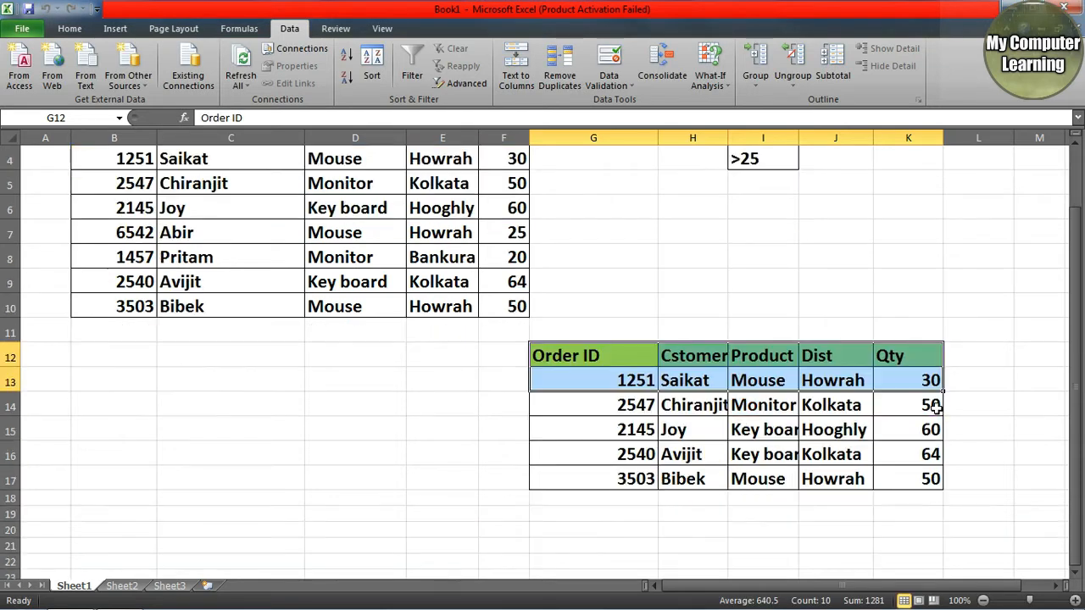
pyautogui.scroll(1, 727, 414)
pyautogui.click(722, 429)
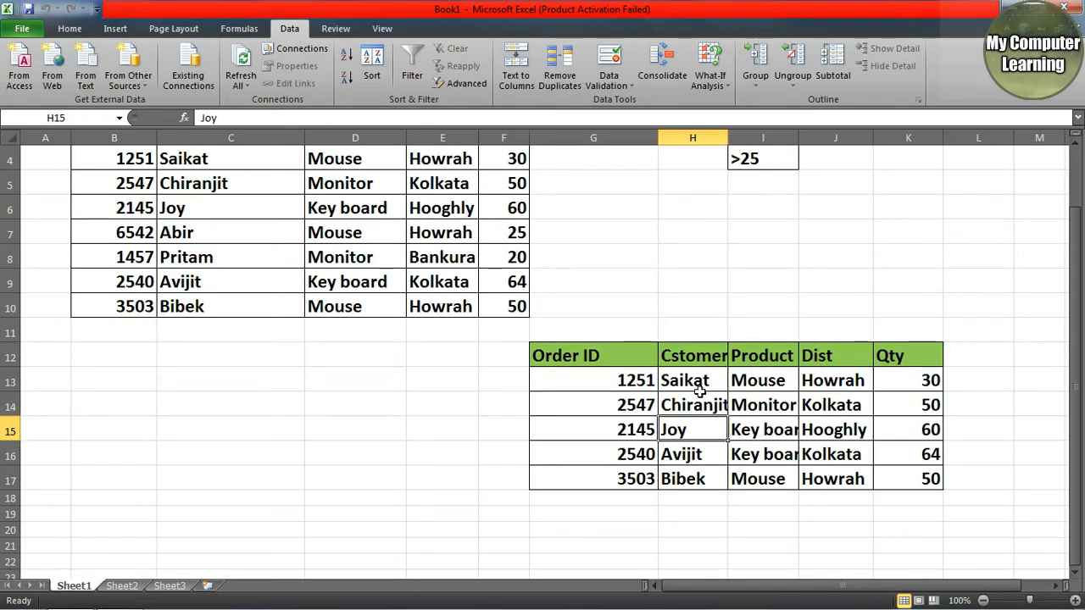
pyautogui.scroll(1, 736, 414)
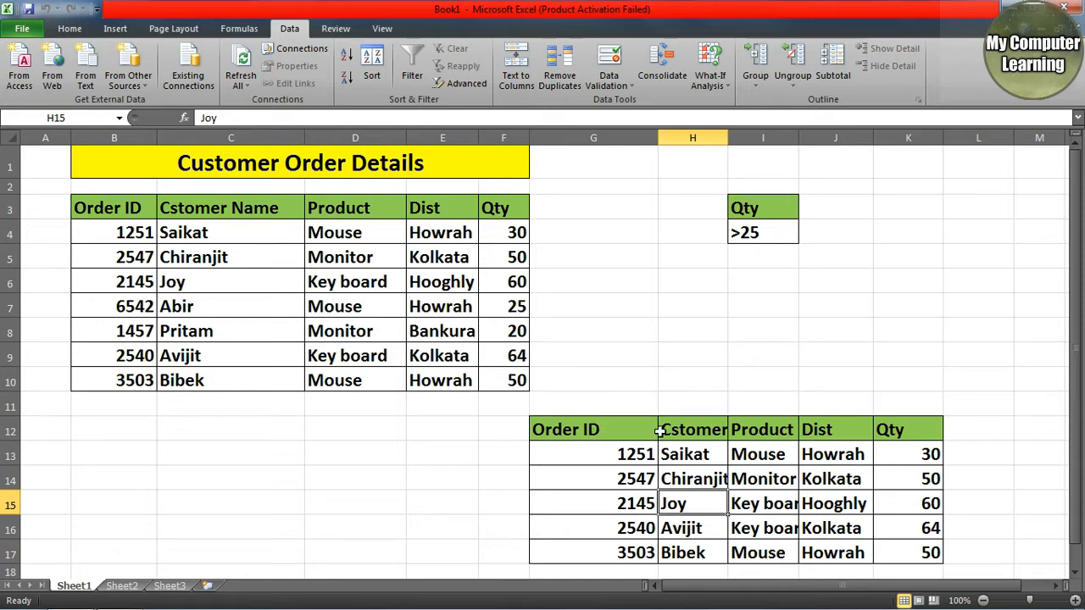
# Clear and delete the extracted results table in G12:K17, including its formatted cells
pyautogui.moveTo(627, 429); pyautogui.dragTo(911, 541)
pyautogui.press('Delete')
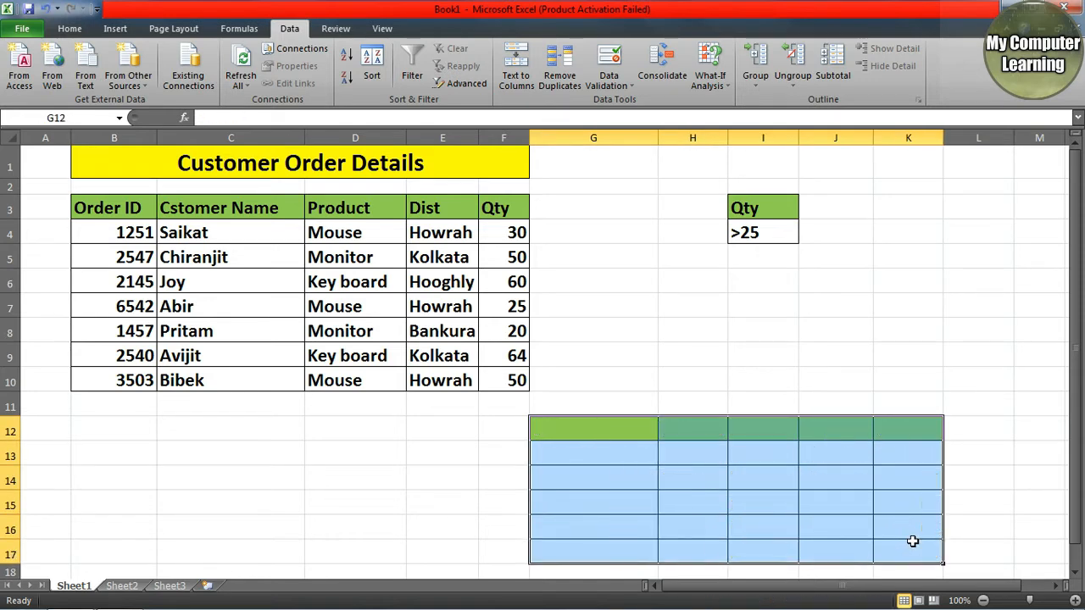
pyautogui.rightClick(681, 488)
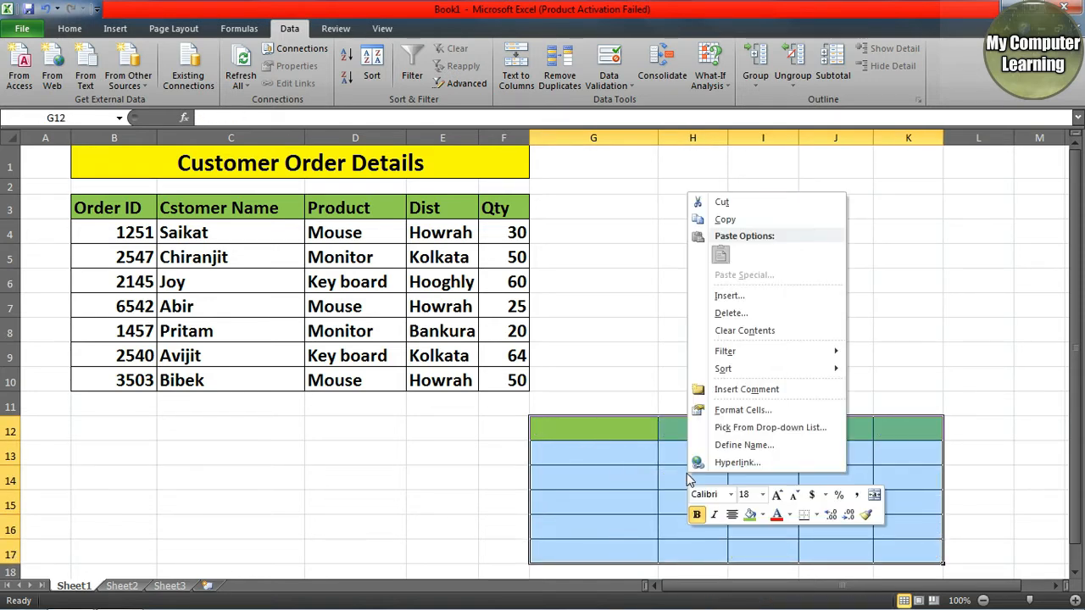
pyautogui.click(745, 311)
pyautogui.click(706, 354)
pyautogui.click(767, 242)
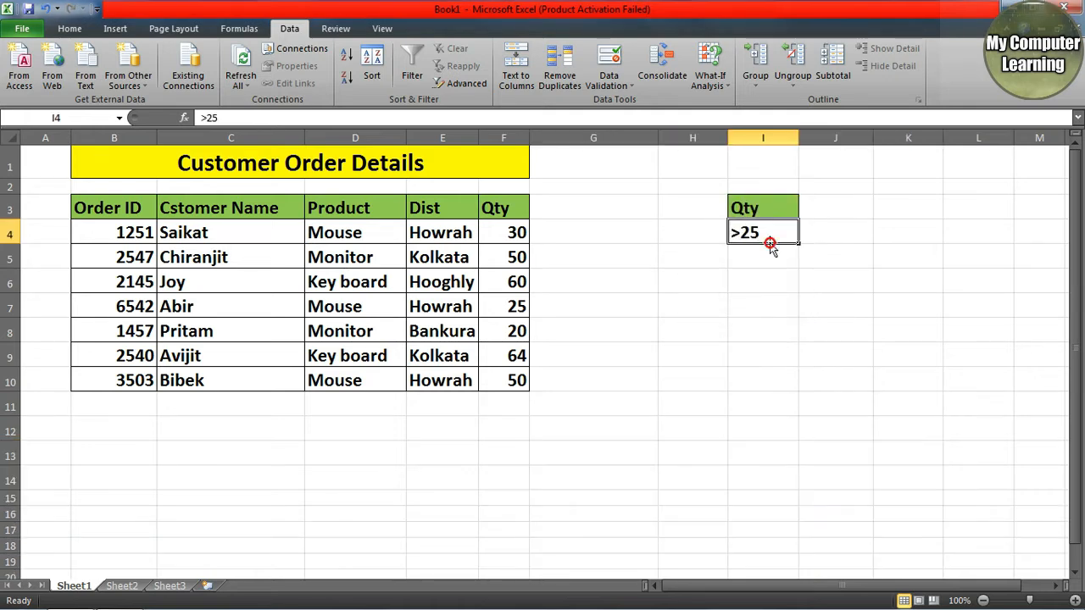
# Add a Dist criterion beside Qty: copy the Dist heading from E3 to J3 and enter kolkata in J4
pyautogui.click(426, 215)
pyautogui.hotkey('ctrl', 'c')
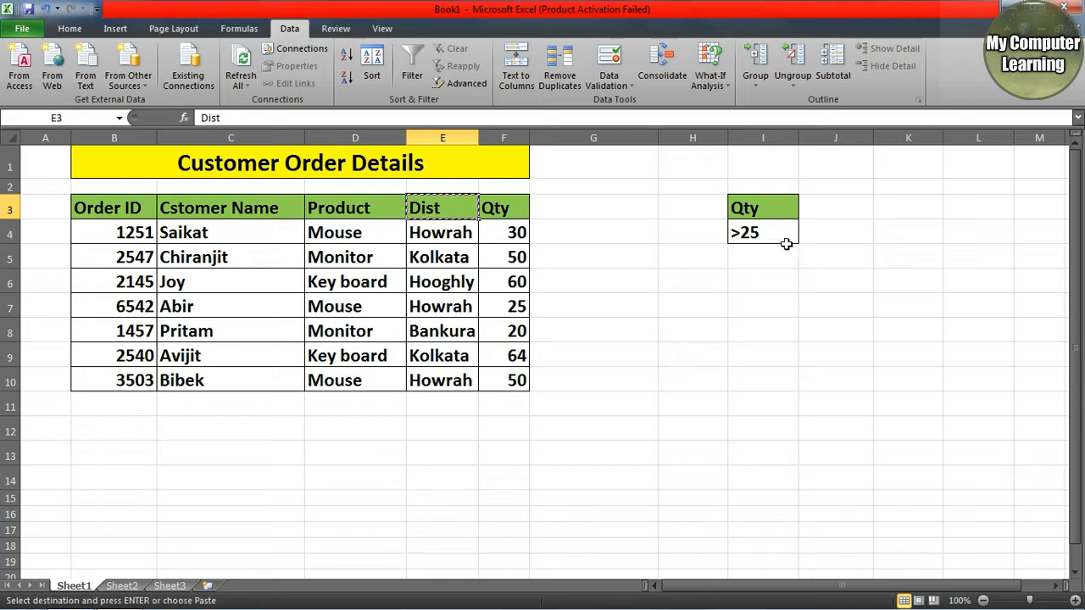
pyautogui.click(811, 211)
pyautogui.hotkey('ctrl', 'v')
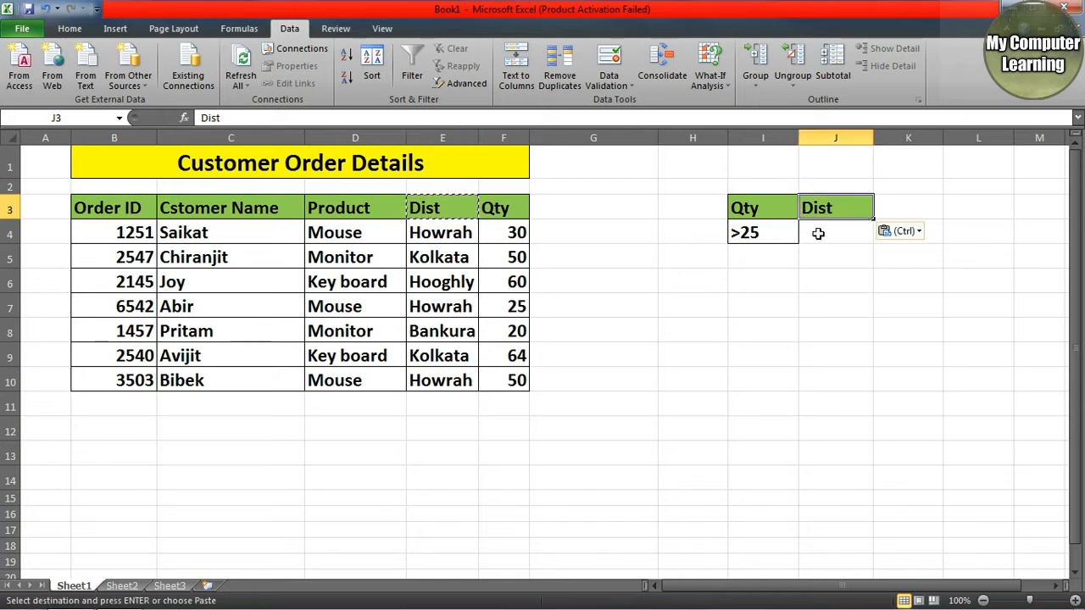
pyautogui.click(818, 233)
pyautogui.write('kolkata')
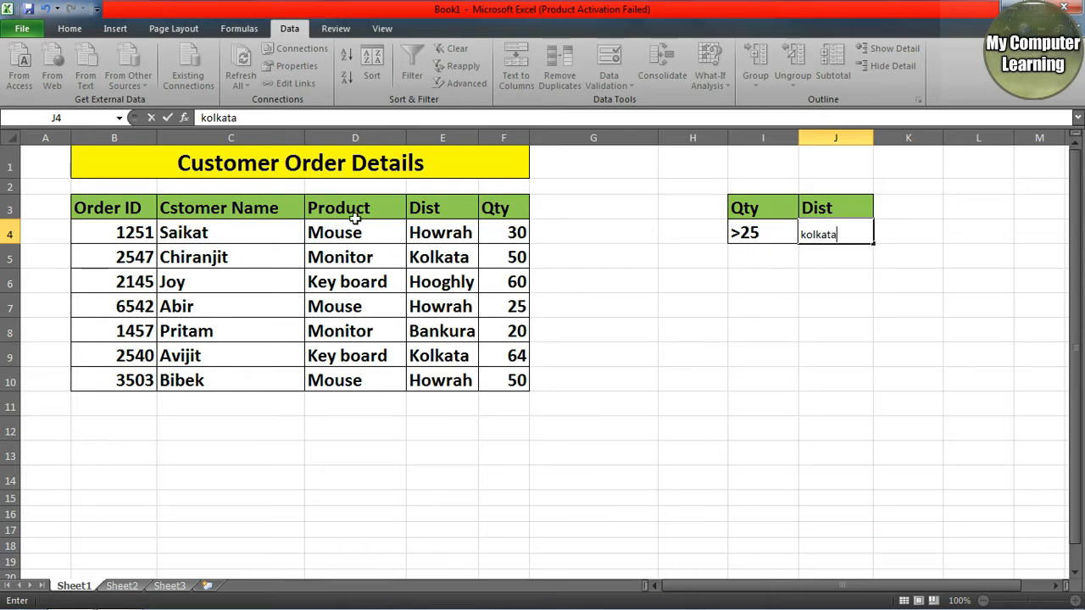
pyautogui.click(788, 320)
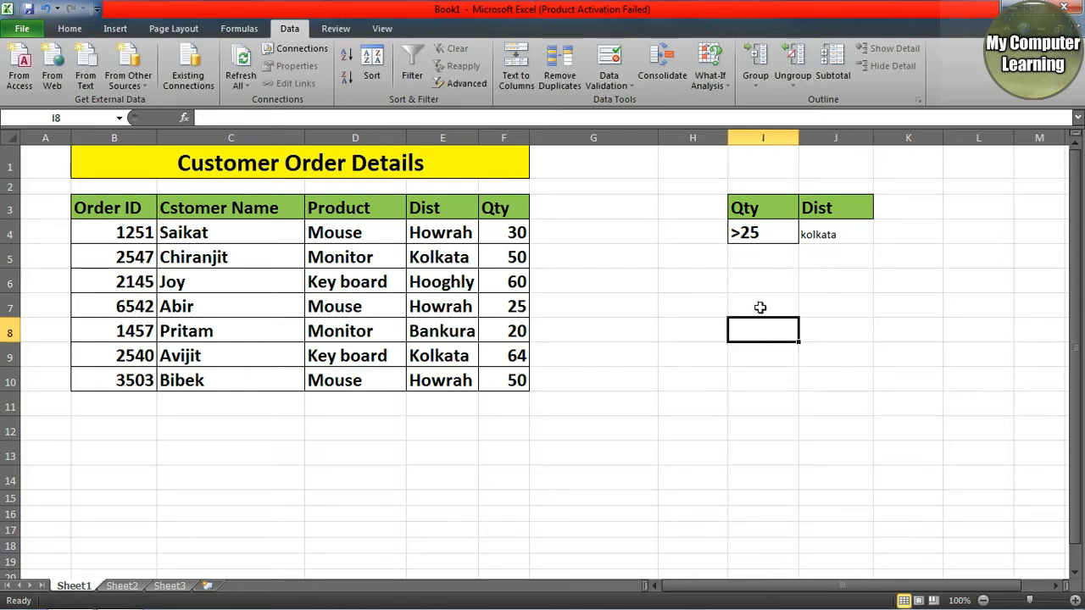
# Add a Product criterion: copy the Product heading from D3 to K3 and enter Monitor in K4
pyautogui.click(382, 212)
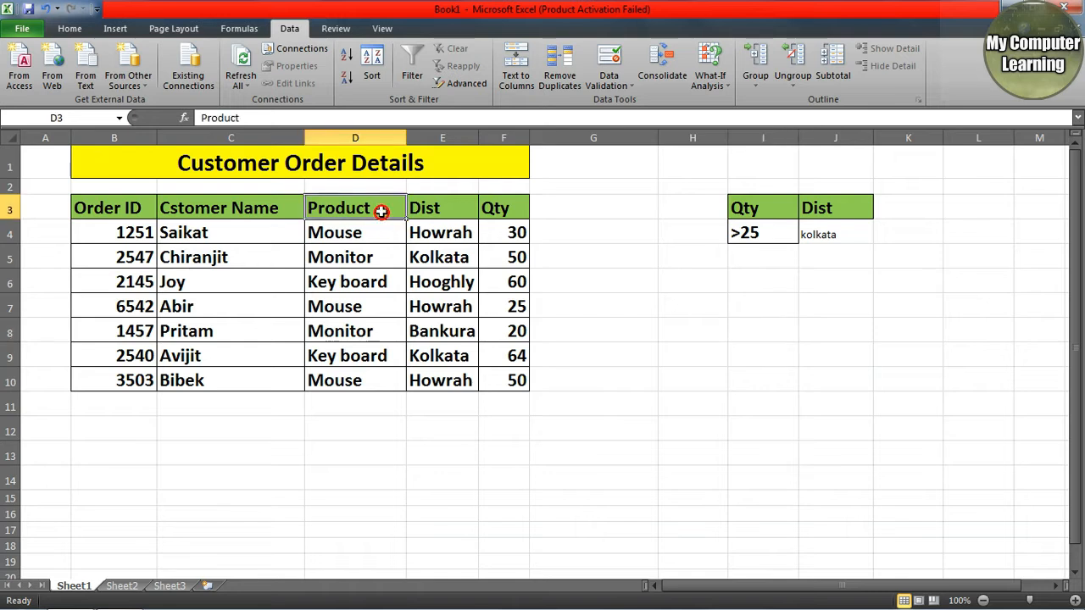
pyautogui.hotkey('ctrl', 'c')
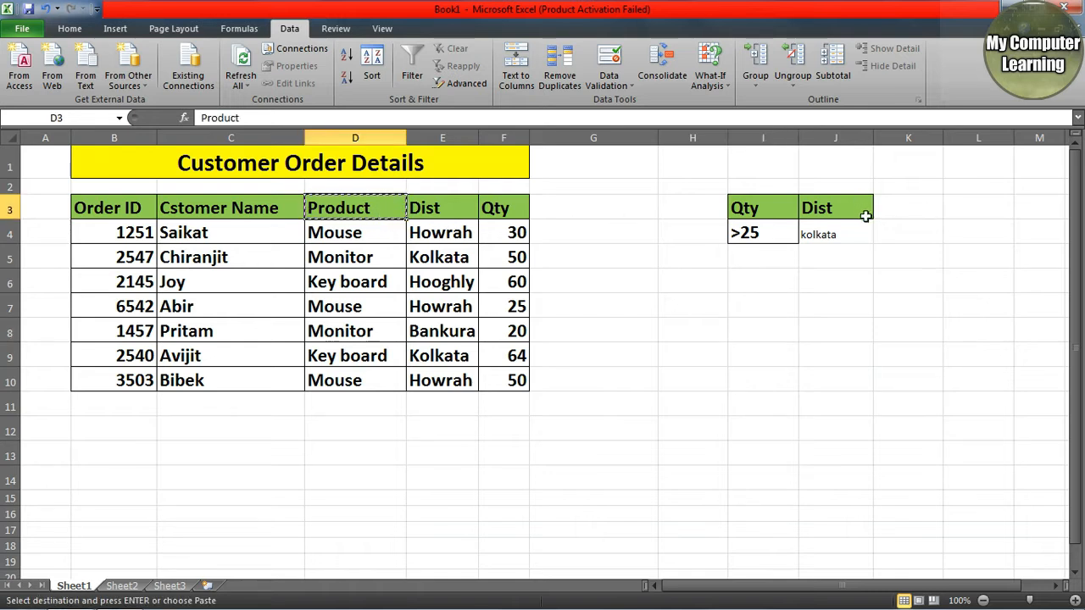
pyautogui.click(907, 205)
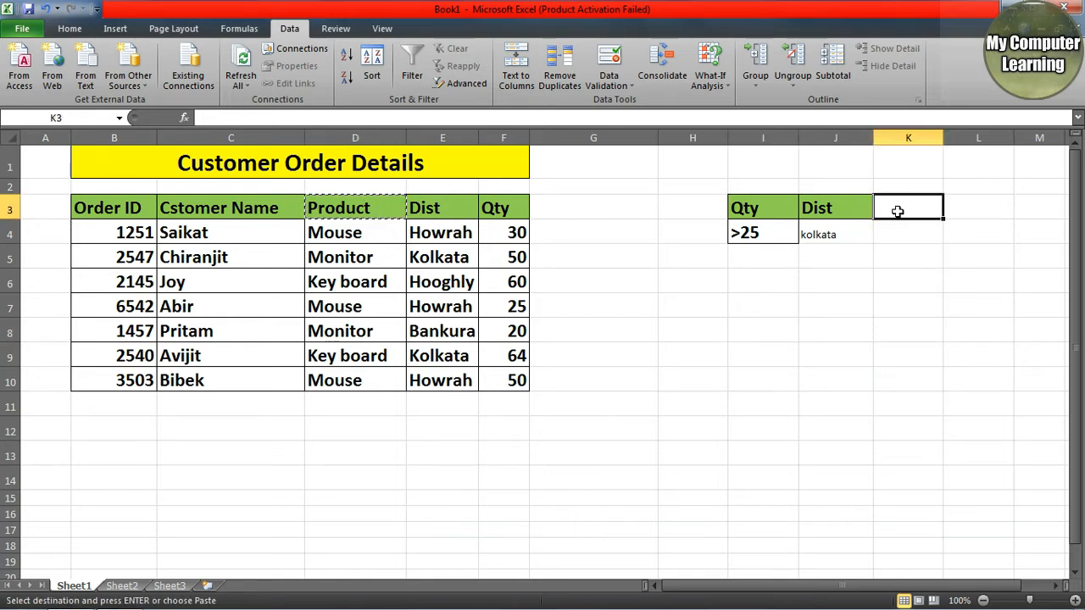
pyautogui.hotkey('ctrl', 'v')
pyautogui.click(899, 230)
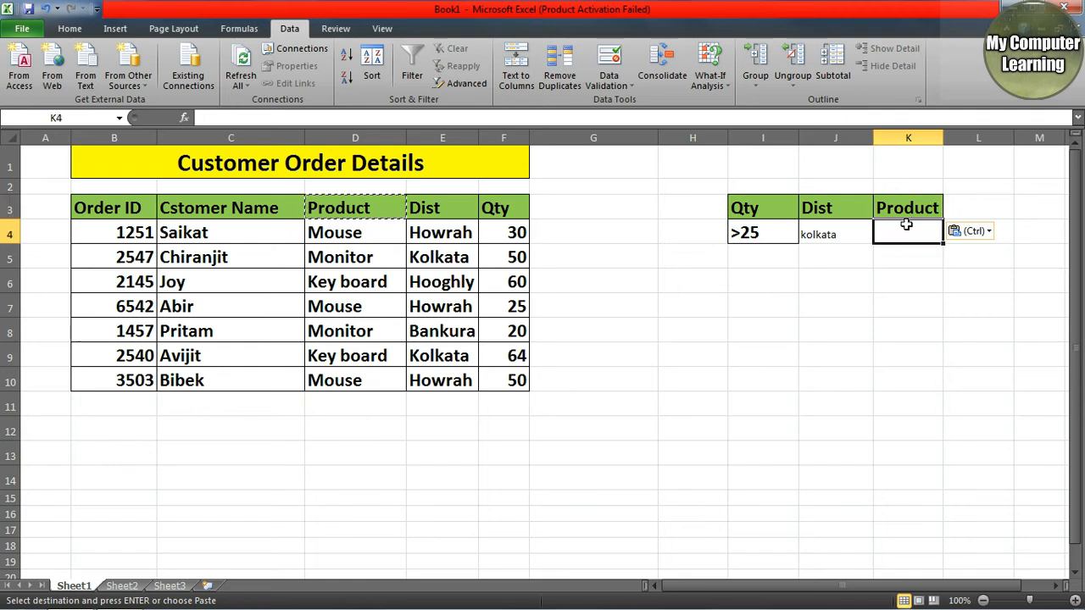
pyautogui.write('Monitor')
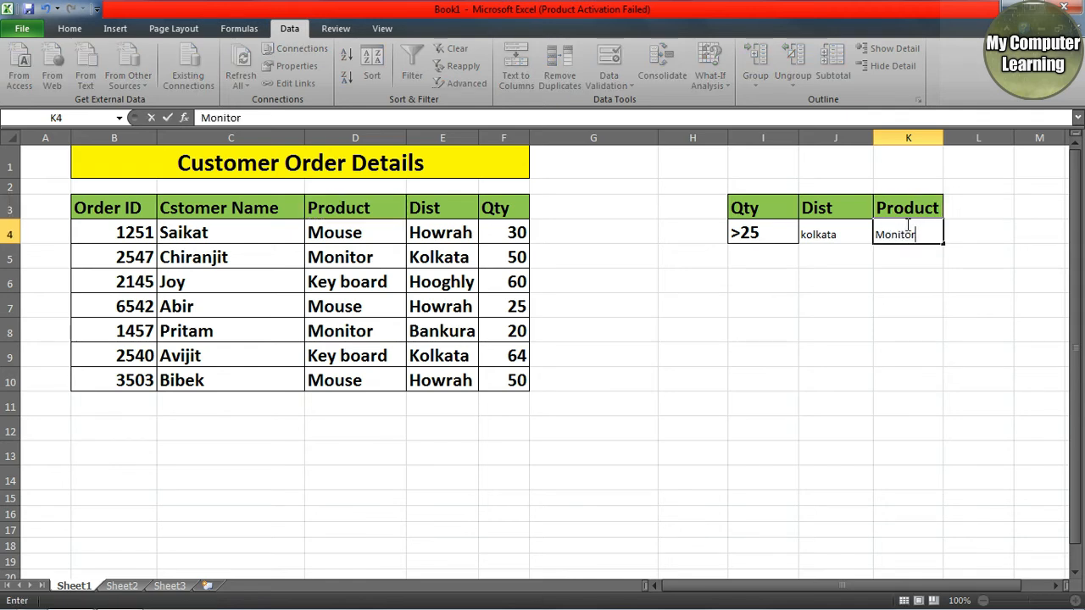
pyautogui.click(819, 225)
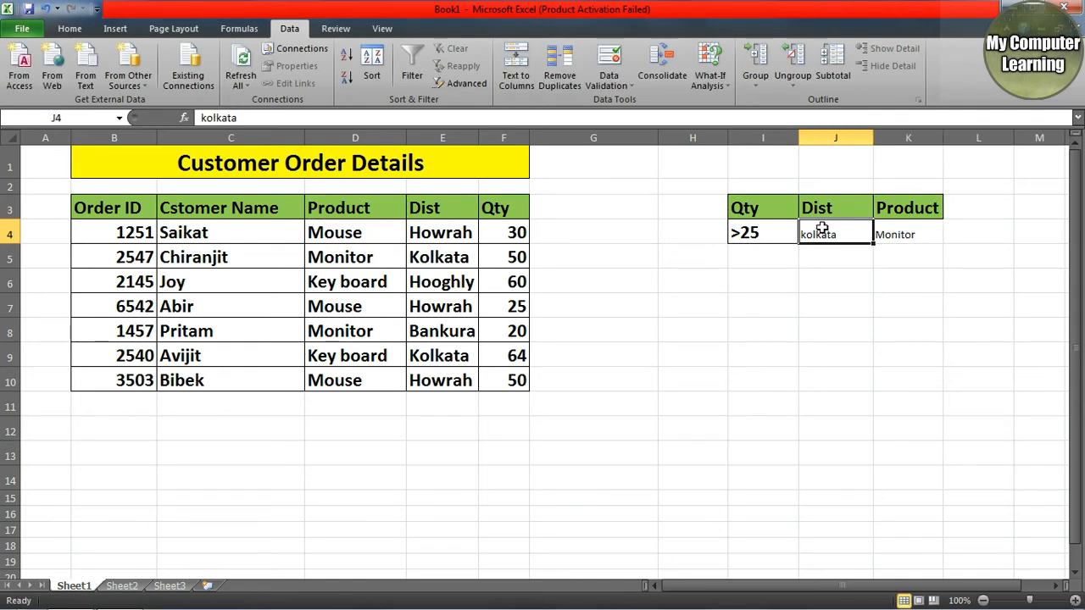
# Format the criteria values in I4:K4 with font size 18 and bold
pyautogui.click(776, 235)
pyautogui.moveTo(822, 237); pyautogui.dragTo(896, 235)
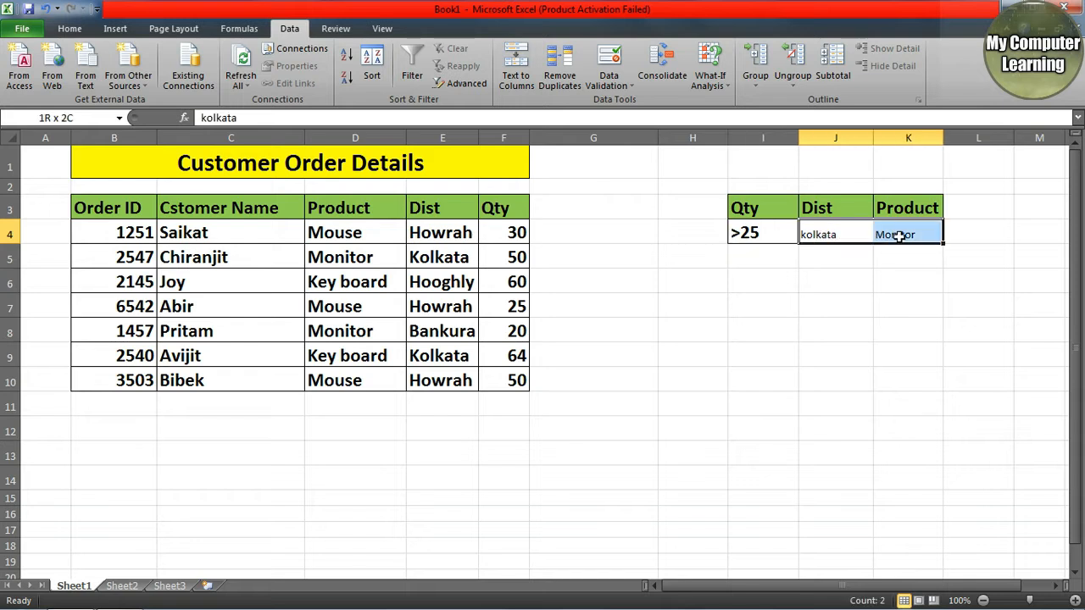
pyautogui.click(69, 28)
pyautogui.click(226, 55)
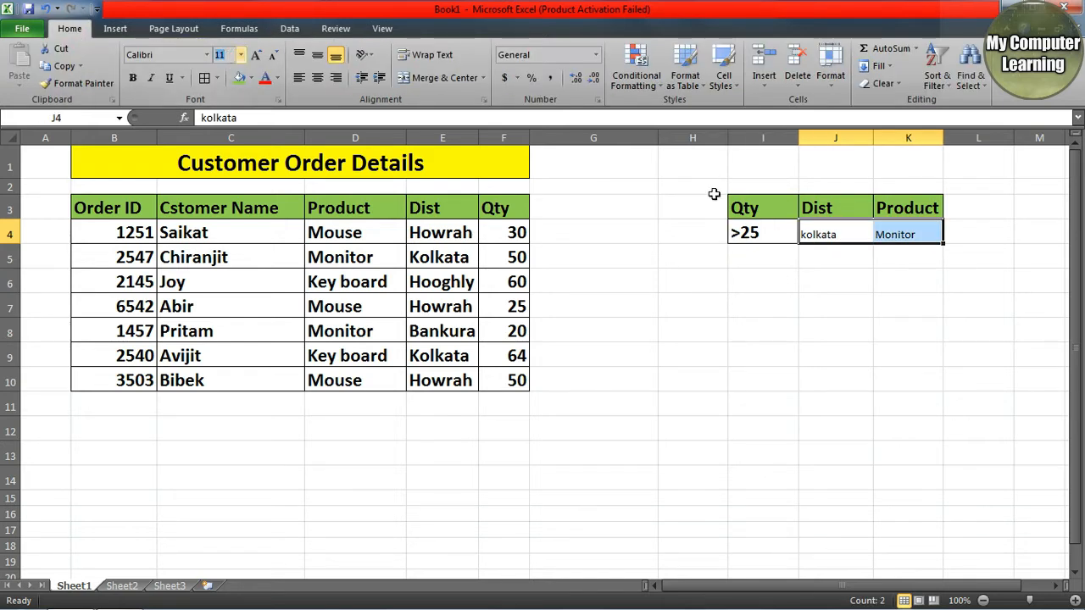
pyautogui.click(749, 206)
pyautogui.moveTo(758, 233); pyautogui.dragTo(914, 234)
pyautogui.click(227, 53)
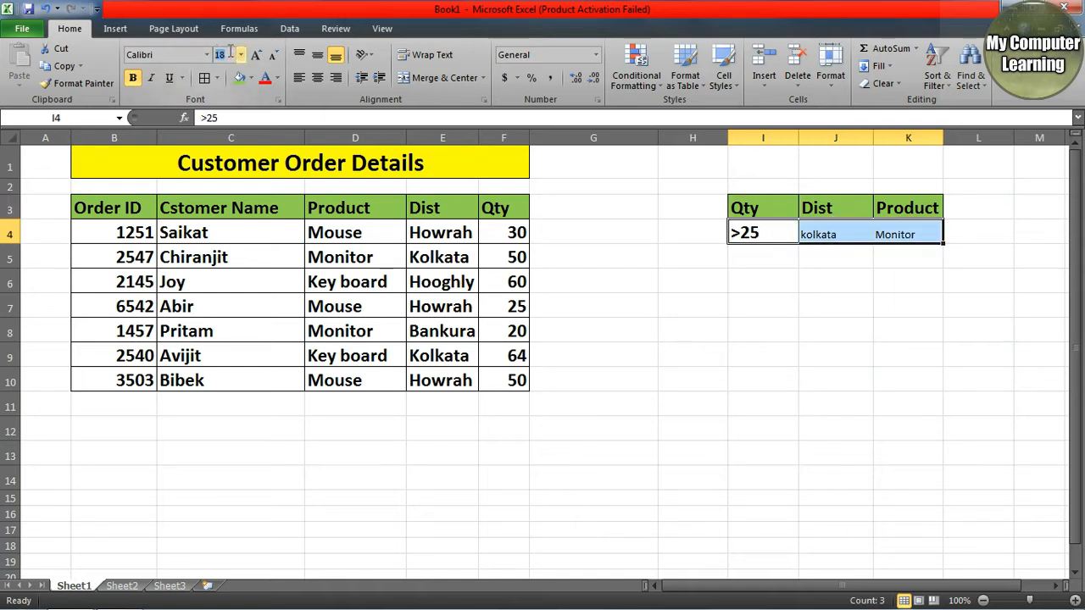
pyautogui.press('Return')
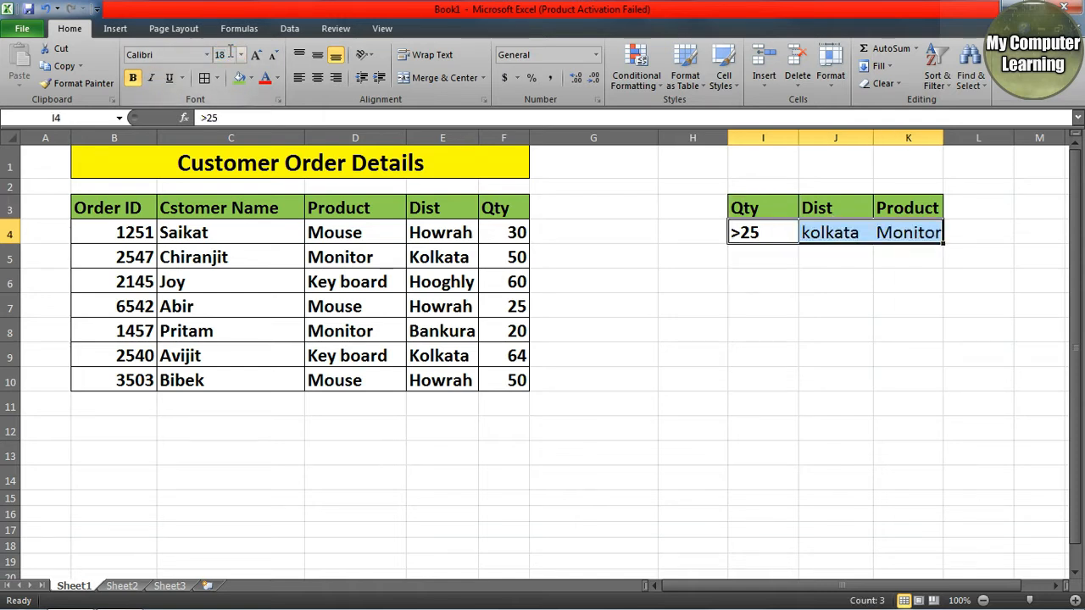
pyautogui.click(132, 77)
pyautogui.click(763, 305)
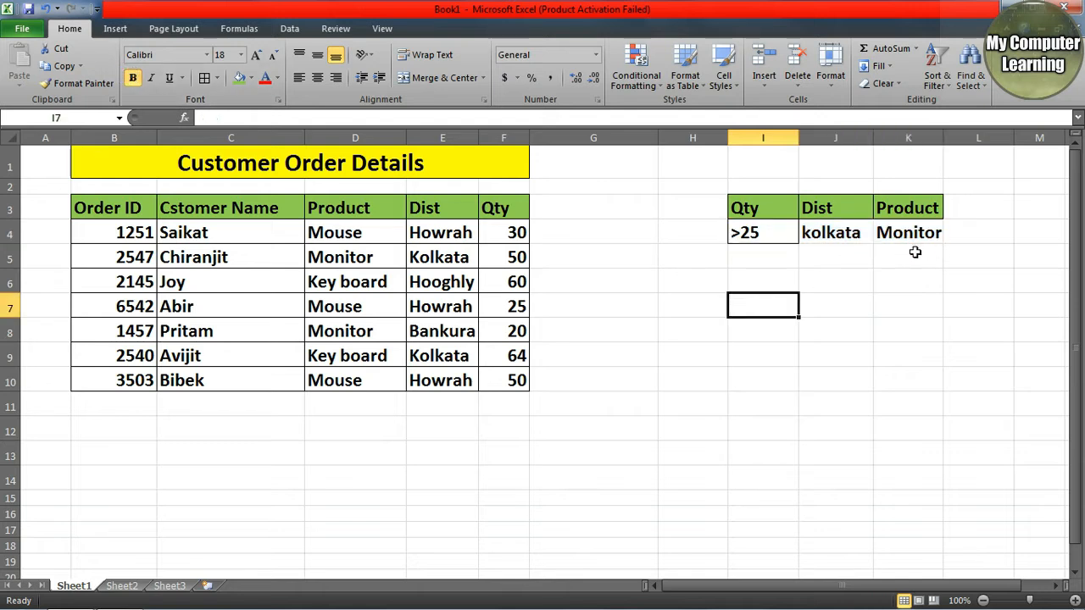
# Apply all borders to the criteria range I3:K4
pyautogui.moveTo(749, 207); pyautogui.dragTo(924, 237)
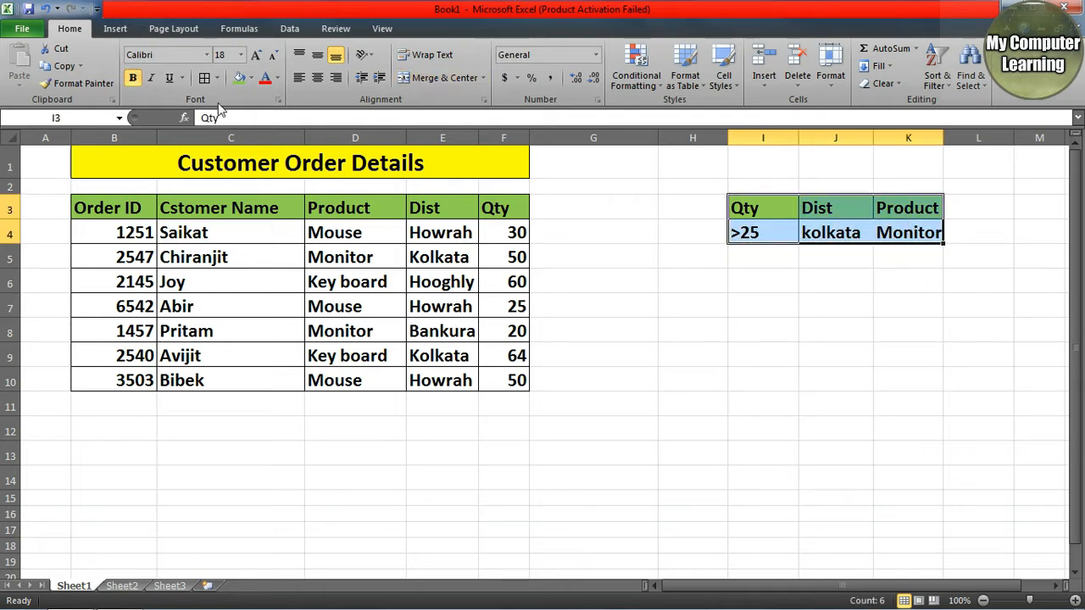
pyautogui.click(204, 77)
pyautogui.click(801, 326)
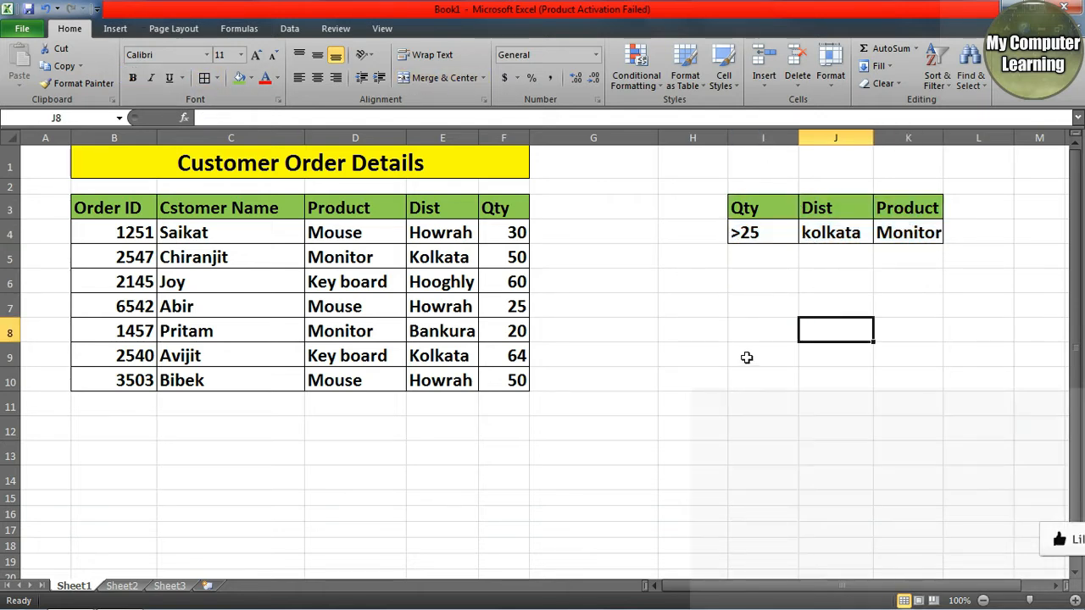
pyautogui.click(710, 377)
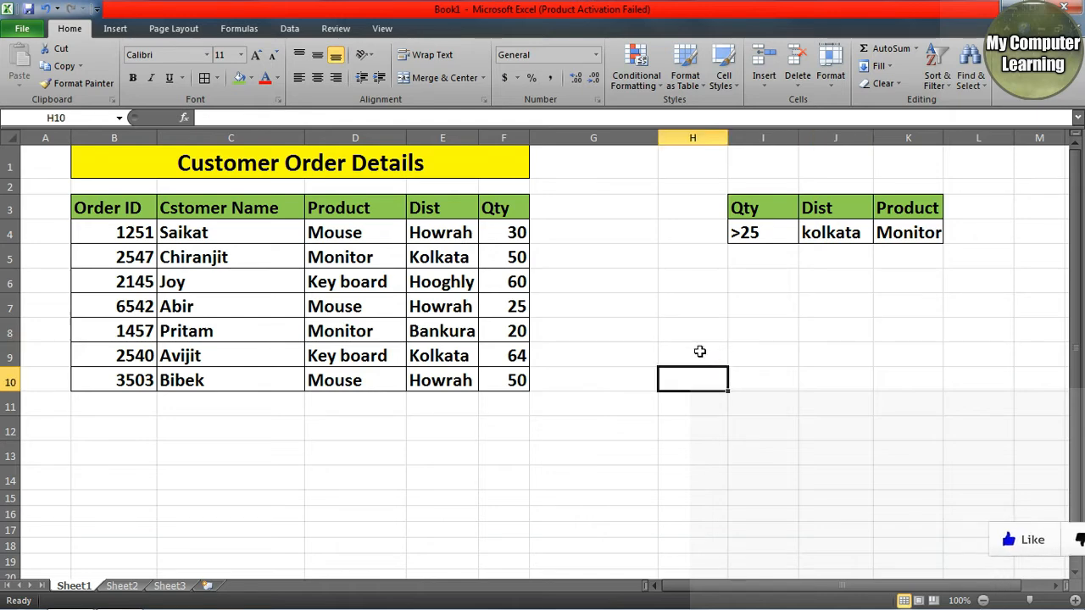
# Run Advanced Filter on list B3:F10 with criteria range I3:K4, copying the matching orders to another location starting at G12
pyautogui.click(289, 28)
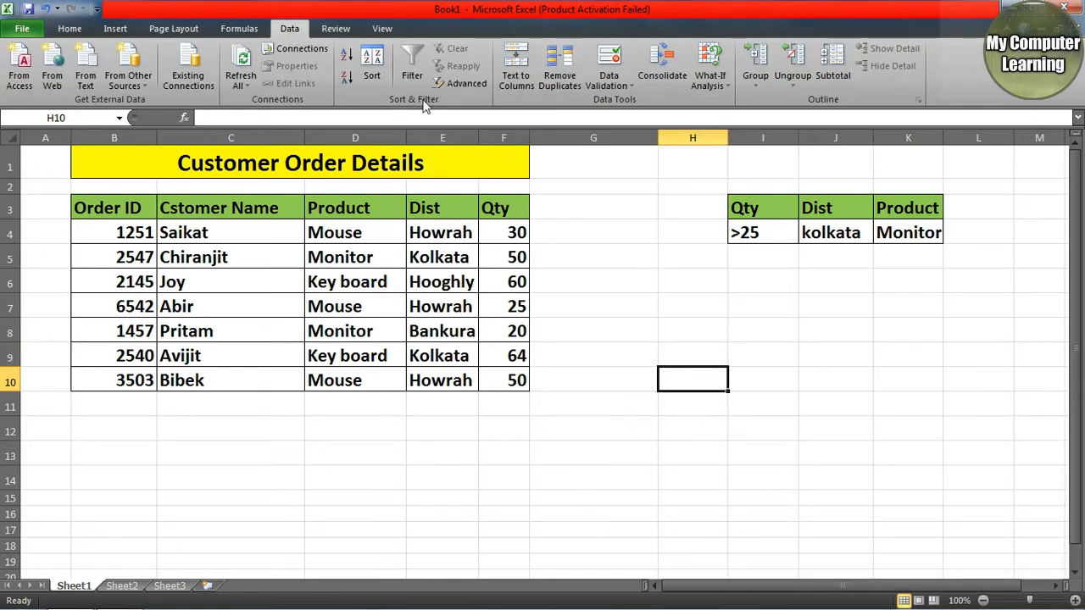
pyautogui.click(467, 84)
pyautogui.moveTo(847, 231); pyautogui.dragTo(789, 292)
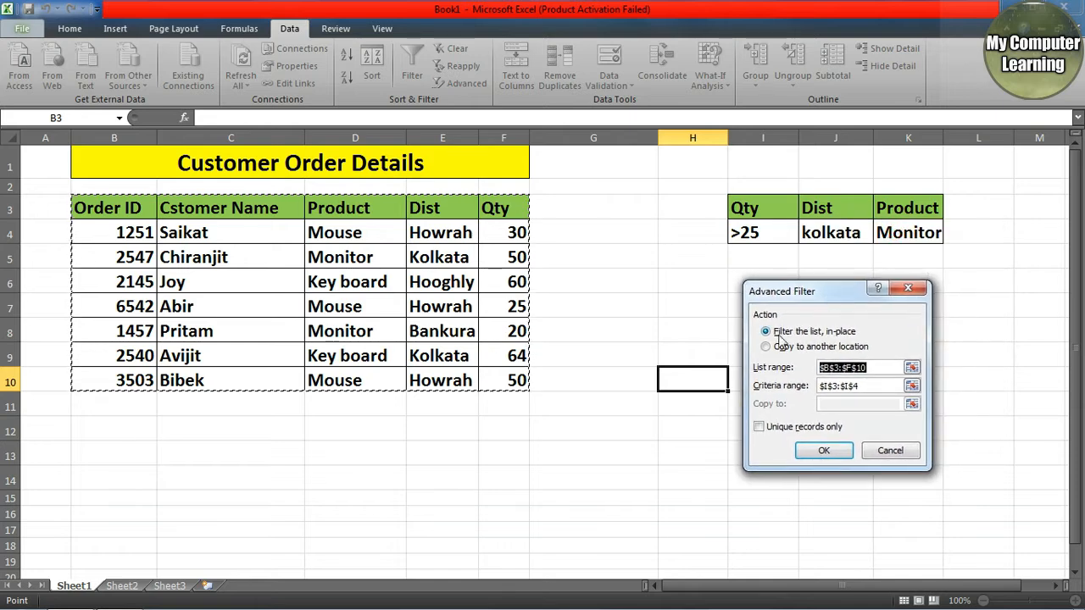
pyautogui.click(767, 347)
pyautogui.click(874, 366)
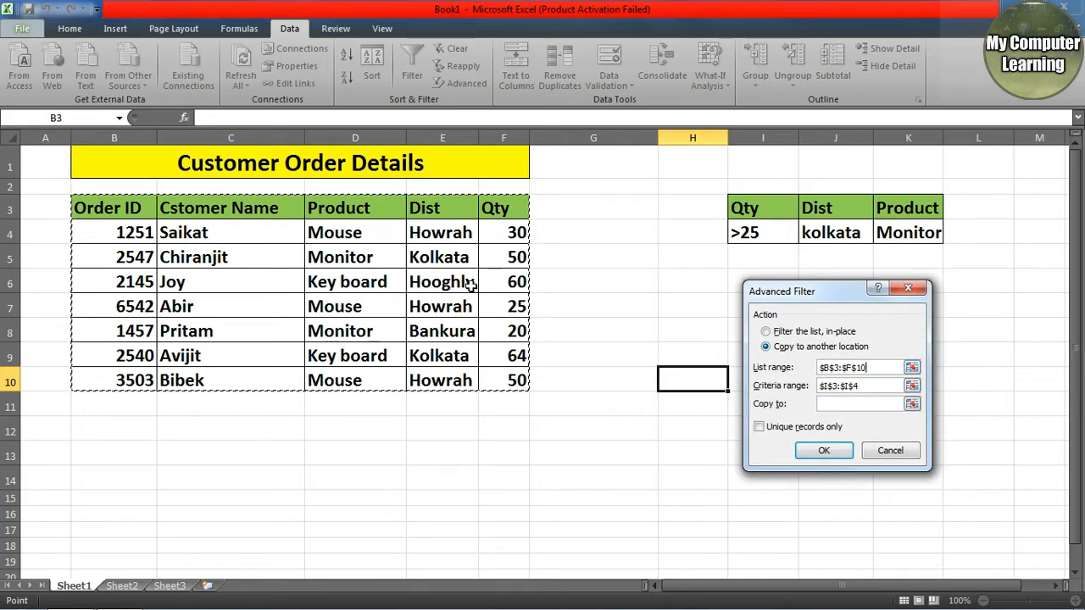
pyautogui.moveTo(871, 389); pyautogui.dragTo(818, 387)
pyautogui.moveTo(750, 208); pyautogui.dragTo(887, 225)
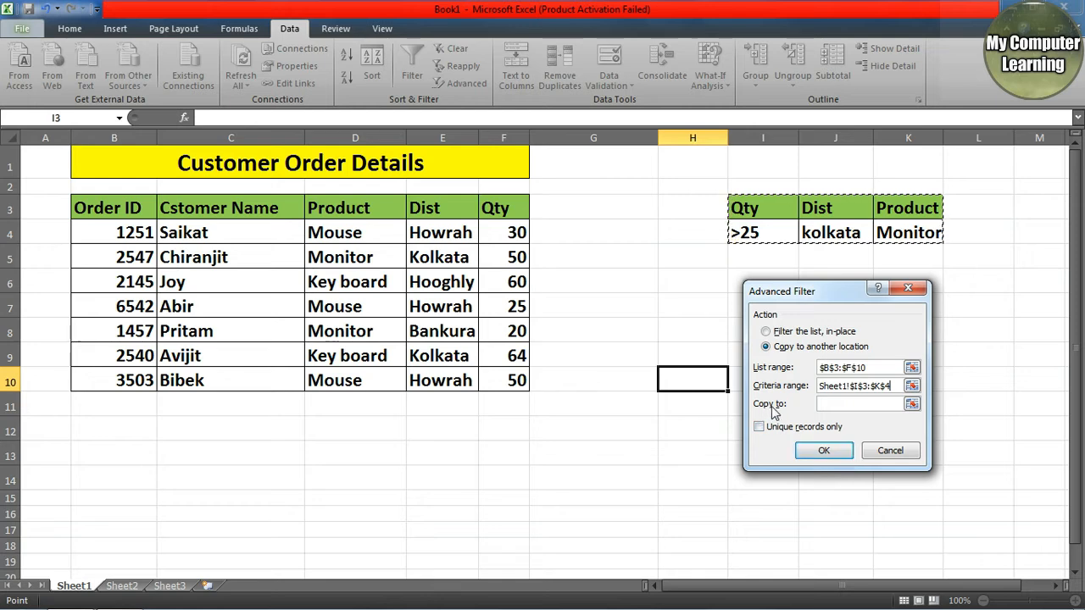
pyautogui.click(827, 407)
pyautogui.click(558, 424)
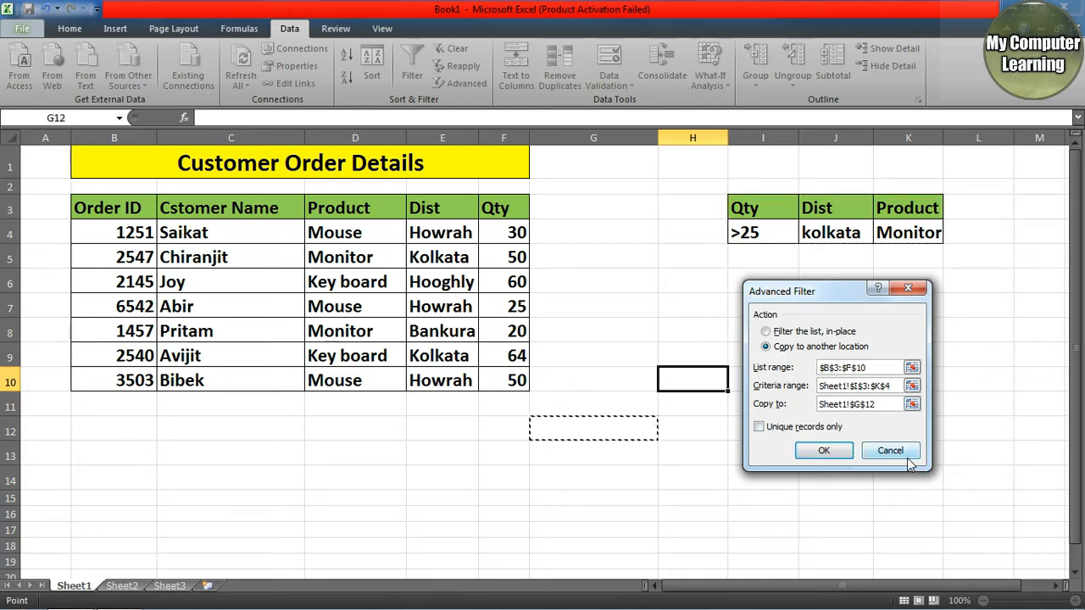
pyautogui.click(842, 453)
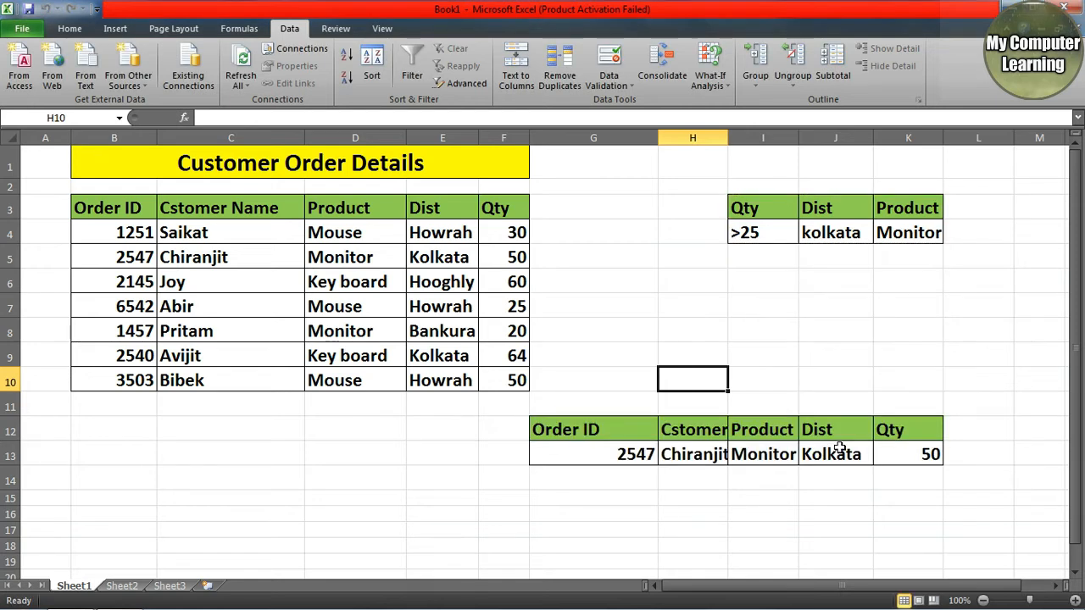
# AutoFit the widths of columns H and I to the extracted results, and highlight the result table G12:K13 for review
pyautogui.click(731, 149)
pyautogui.doubleClick(730, 138)
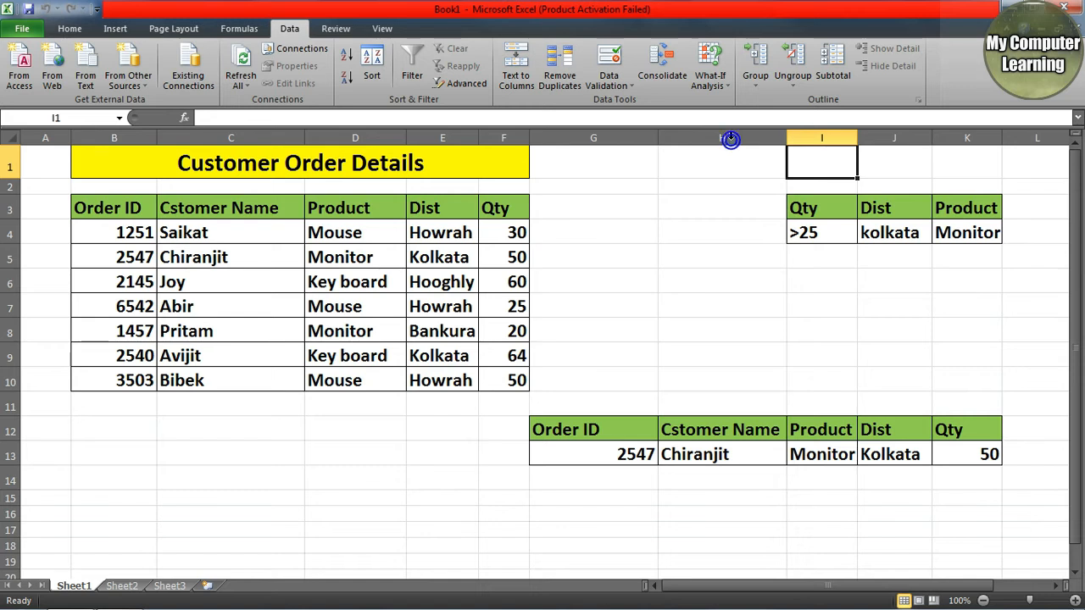
pyautogui.doubleClick(858, 138)
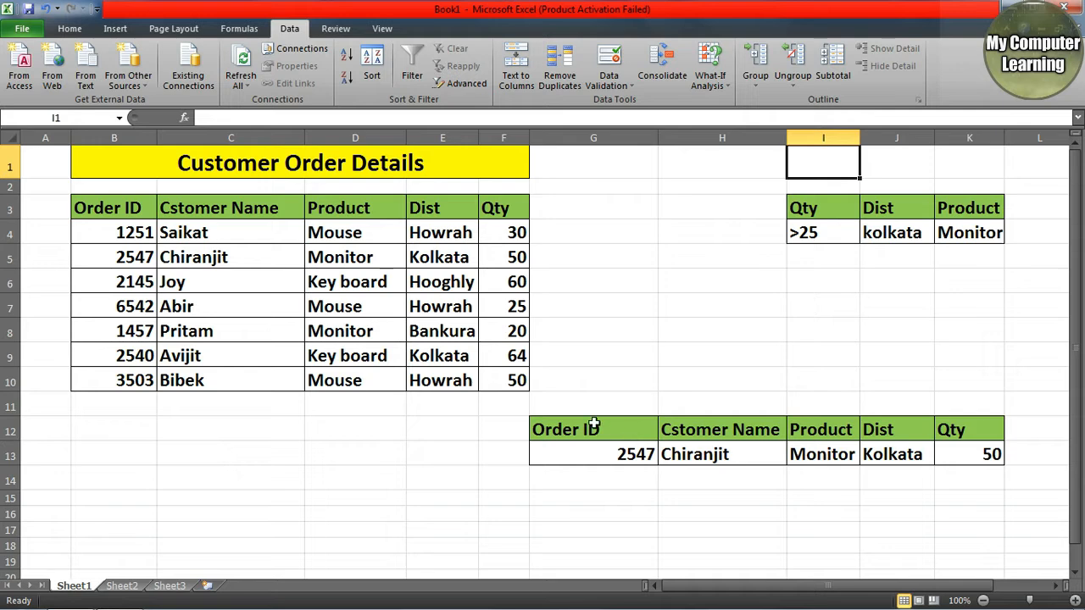
pyautogui.moveTo(593, 428); pyautogui.dragTo(977, 448)
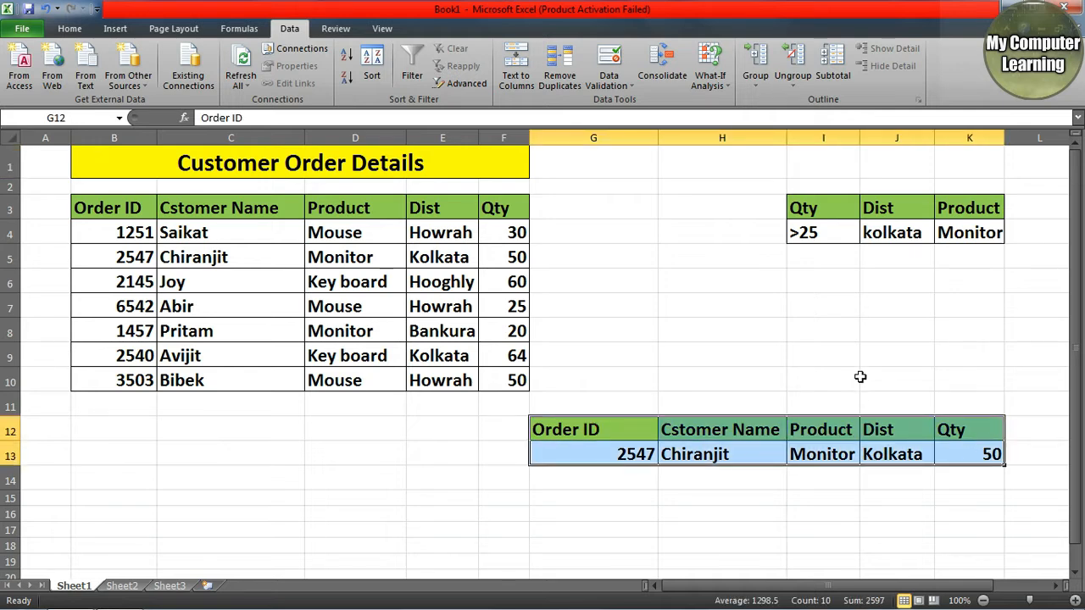
pyautogui.click(858, 376)
# On Sheet2, copy the Product heading and Mouse value from D3:D4 to J3:J4 as criteria and AutoFit column J
pyautogui.click(122, 585)
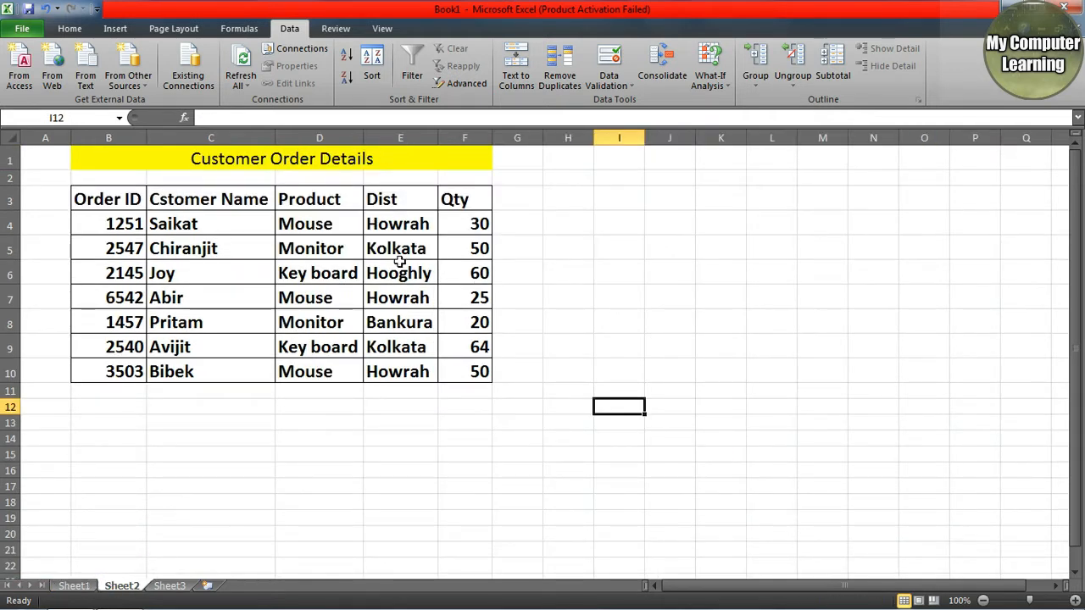
pyautogui.click(821, 344)
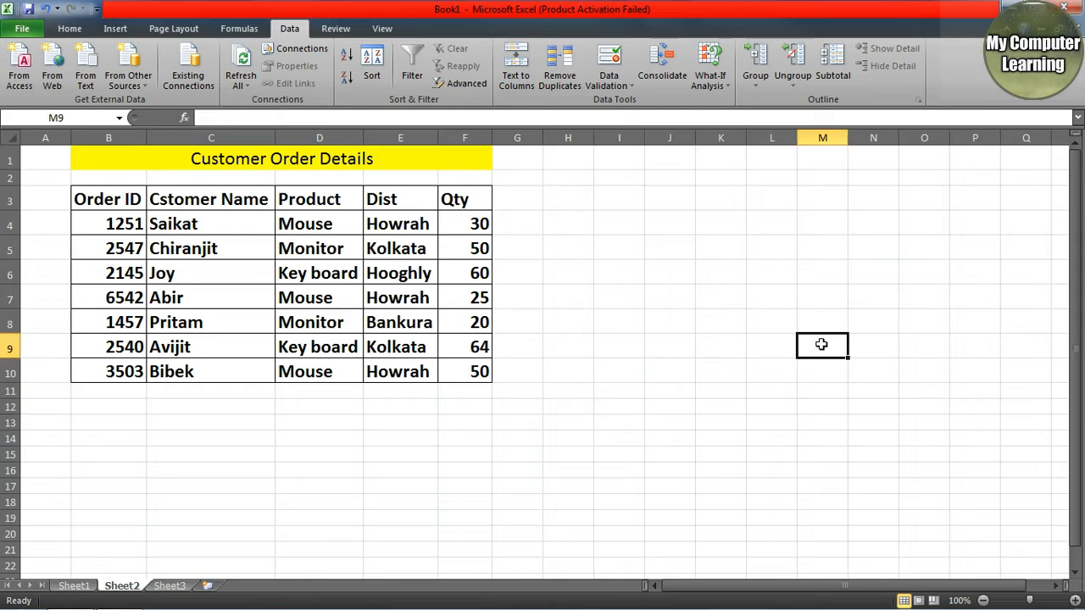
pyautogui.click(169, 585)
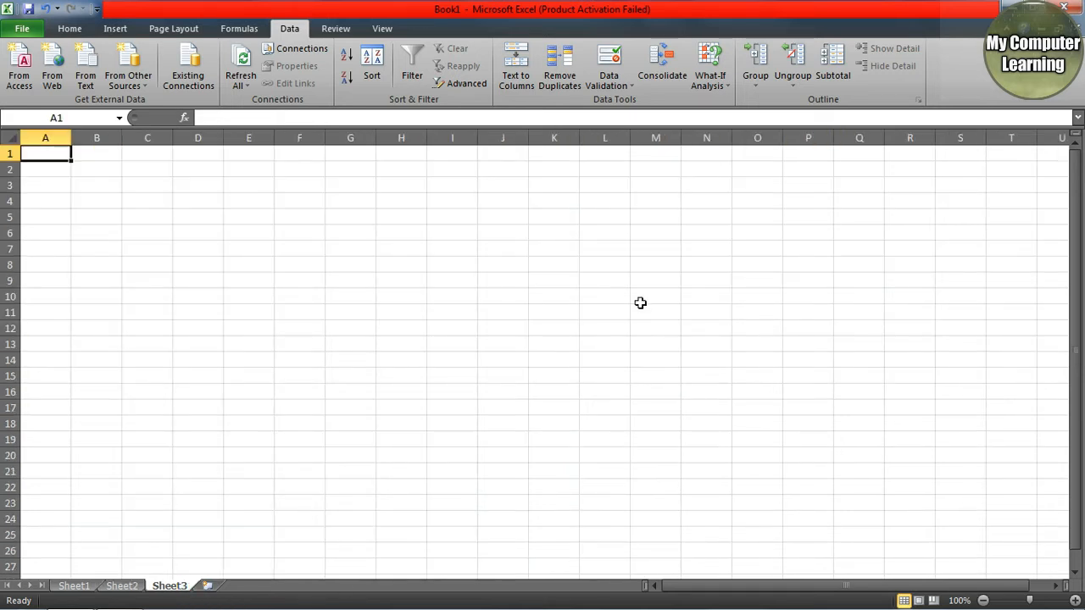
pyautogui.click(124, 586)
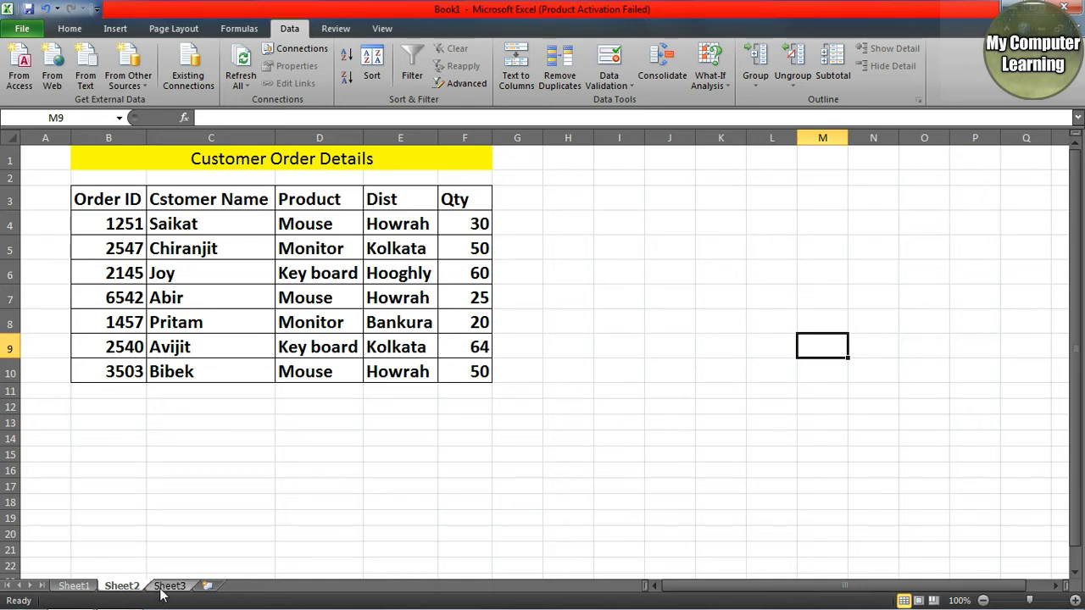
pyautogui.click(661, 320)
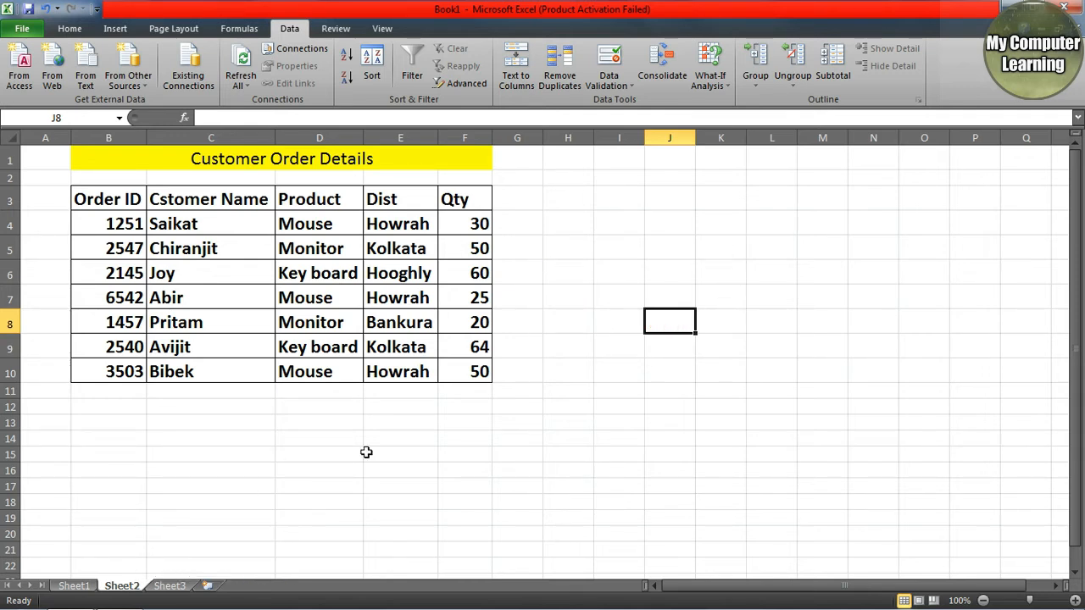
pyautogui.moveTo(323, 207); pyautogui.dragTo(323, 224)
pyautogui.hotkey('ctrl', 'c')
pyautogui.click(666, 204)
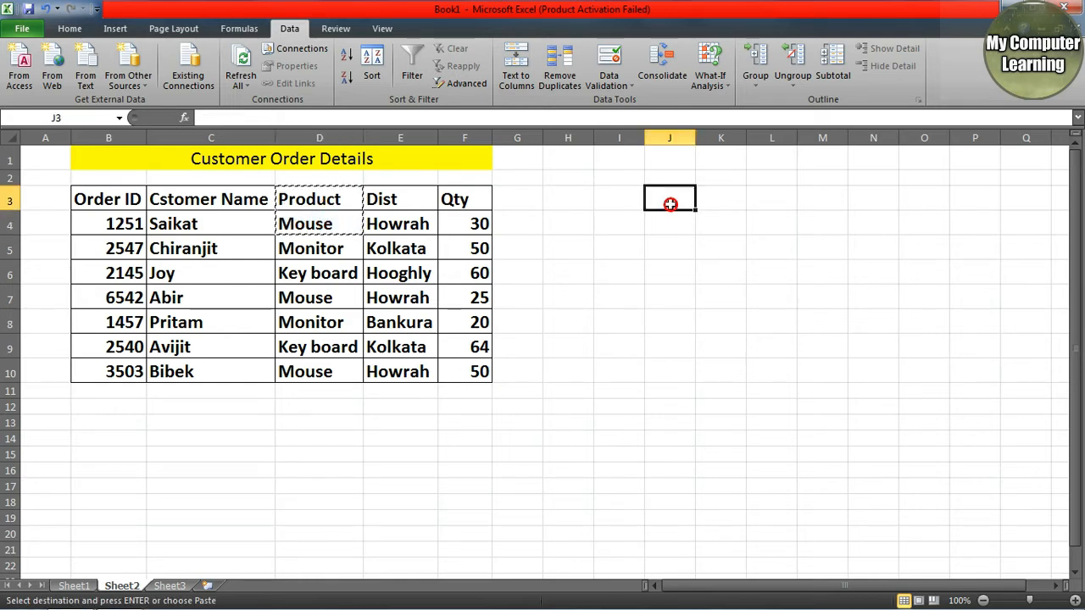
pyautogui.hotkey('ctrl', 'v')
pyautogui.click(732, 311)
pyautogui.doubleClick(695, 138)
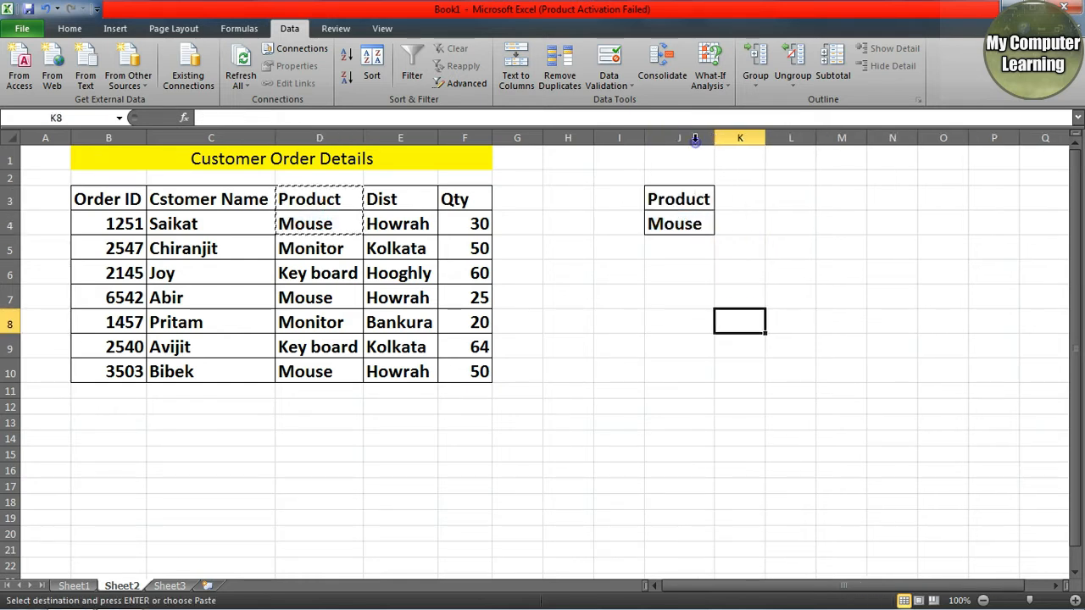
pyautogui.click(77, 583)
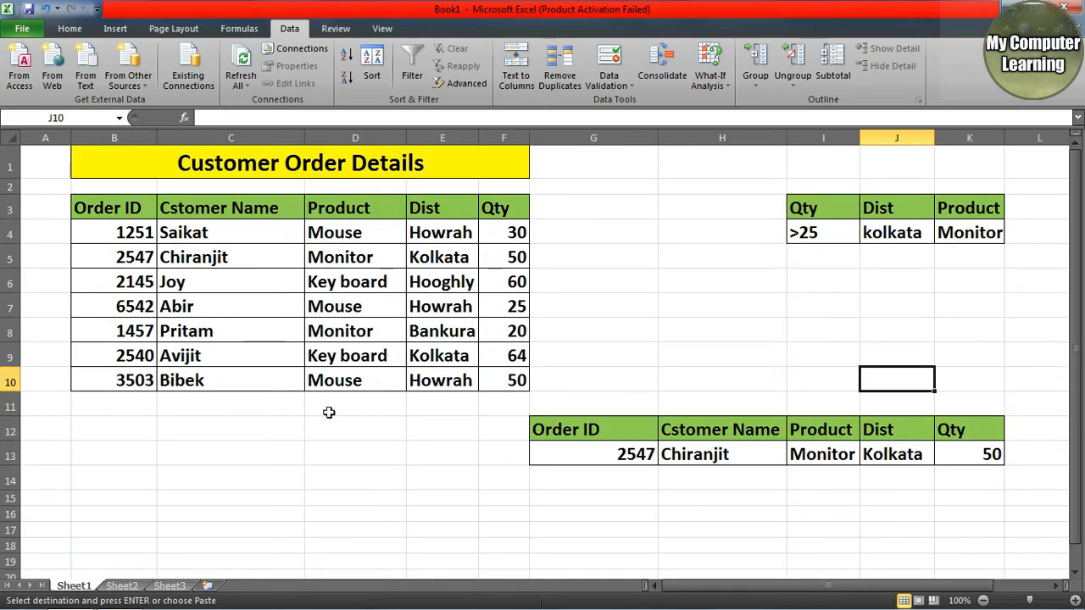
pyautogui.click(183, 586)
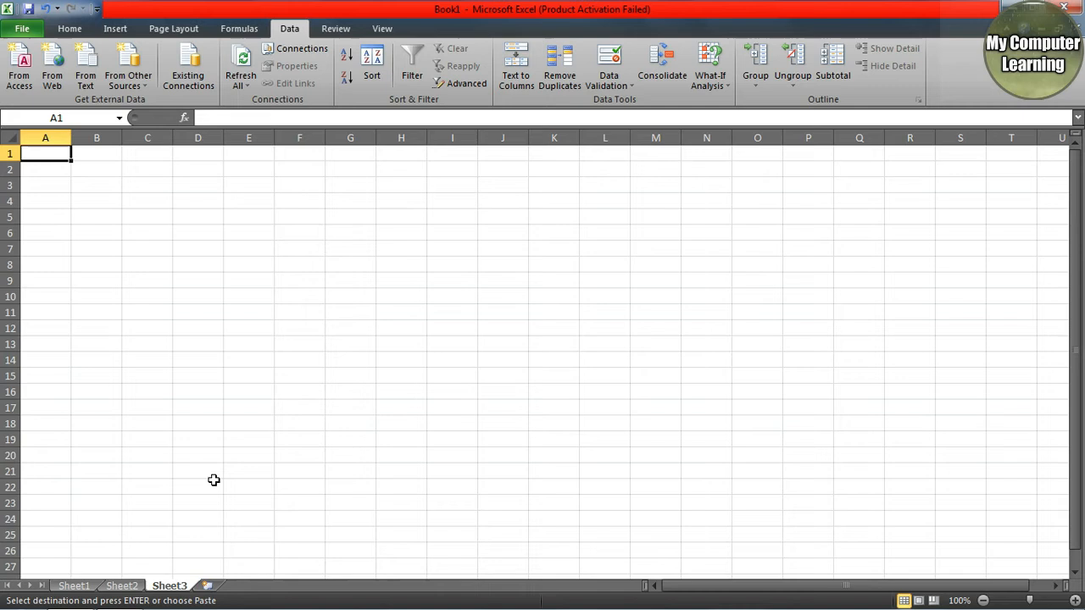
pyautogui.click(123, 586)
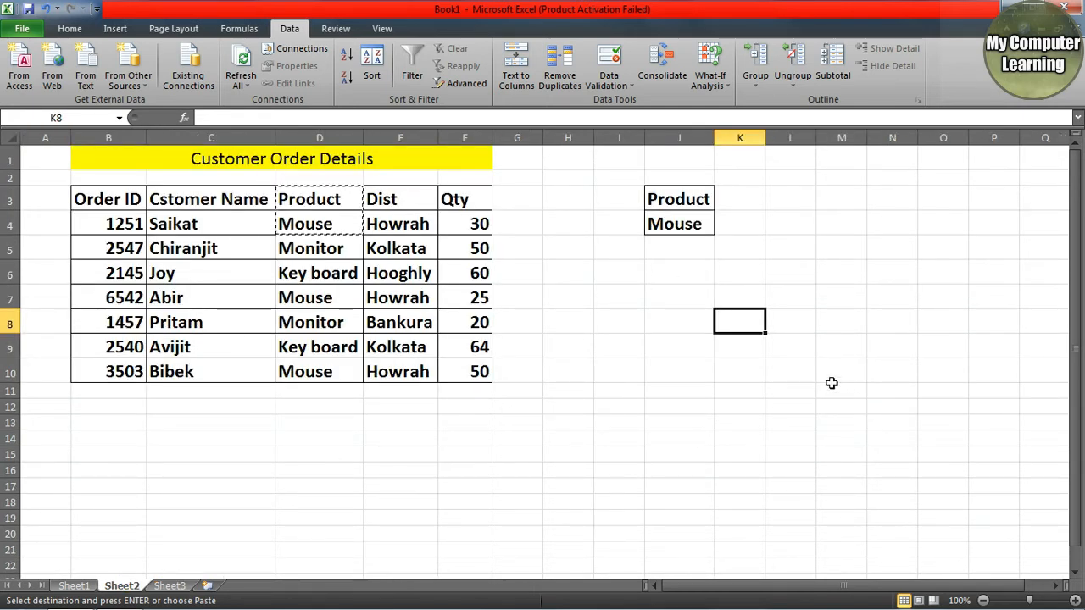
# Try to run Advanced Filter from Sheet2 with list range B3:F10 and criteria range J3:J4, copying the results to Sheet3 cell E5
pyautogui.click(679, 303)
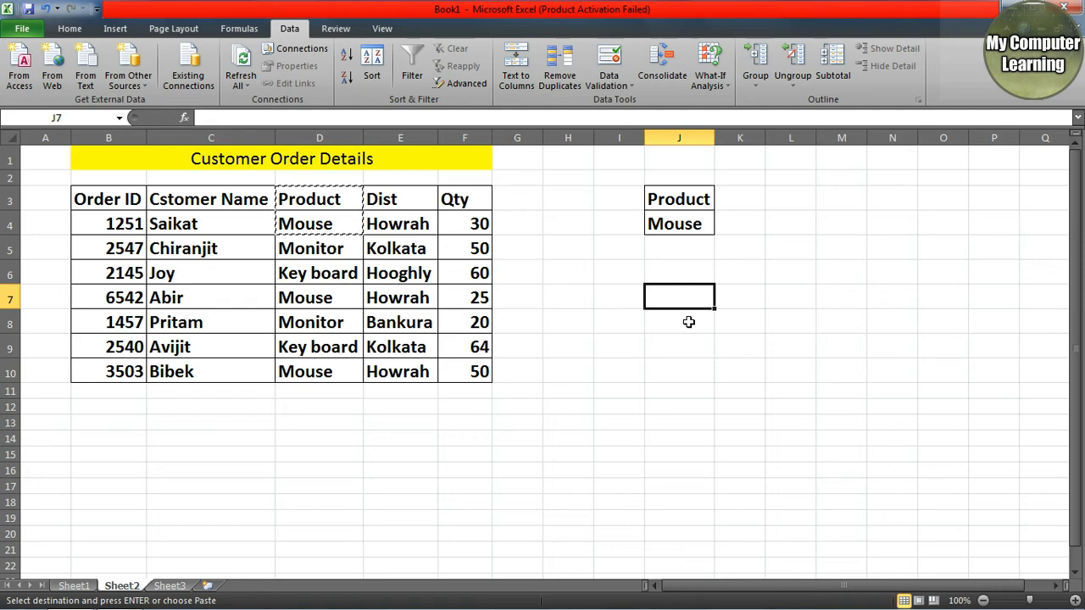
pyautogui.click(465, 88)
pyautogui.click(771, 346)
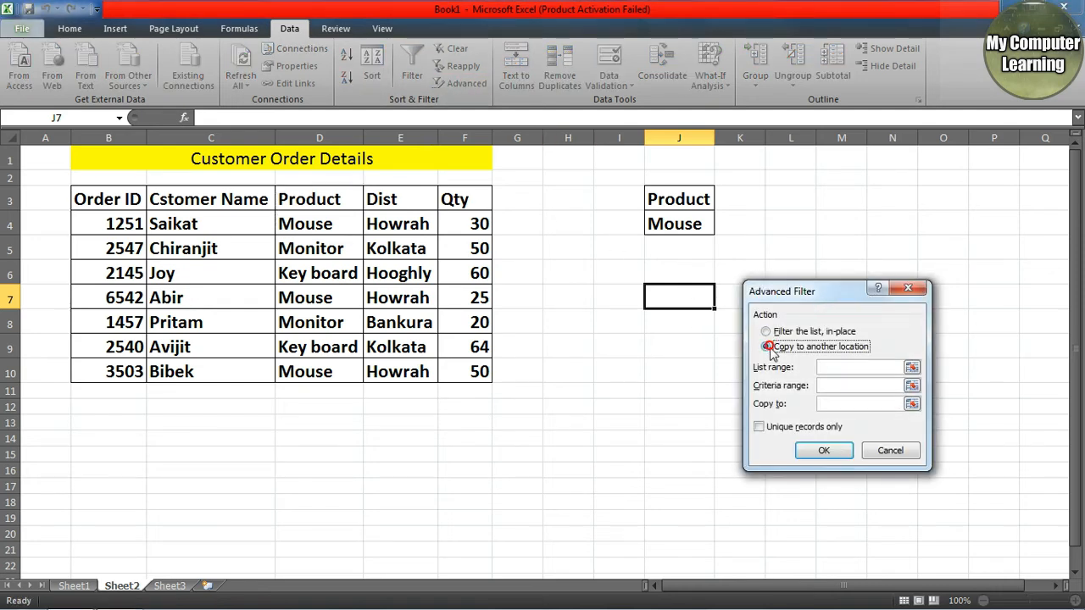
pyautogui.click(829, 369)
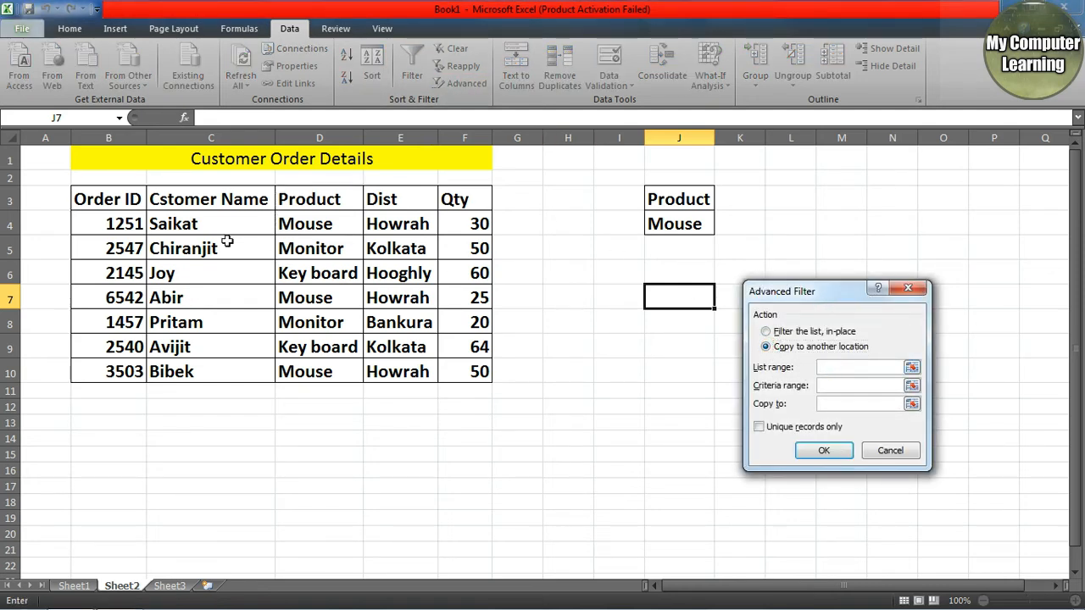
pyautogui.moveTo(85, 203); pyautogui.dragTo(459, 369)
pyautogui.click(818, 385)
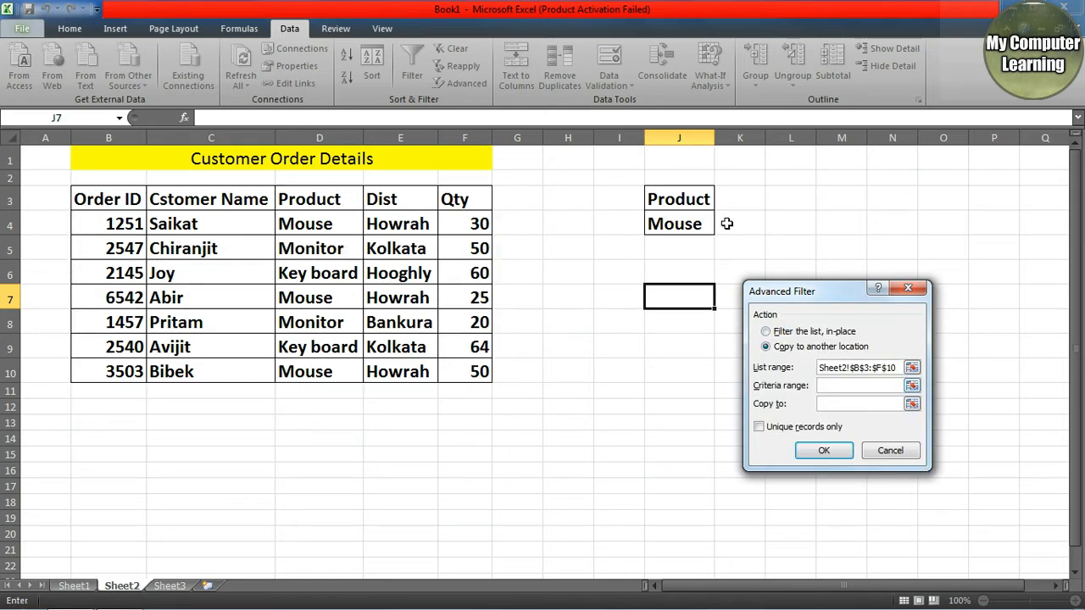
pyautogui.moveTo(689, 203); pyautogui.dragTo(682, 225)
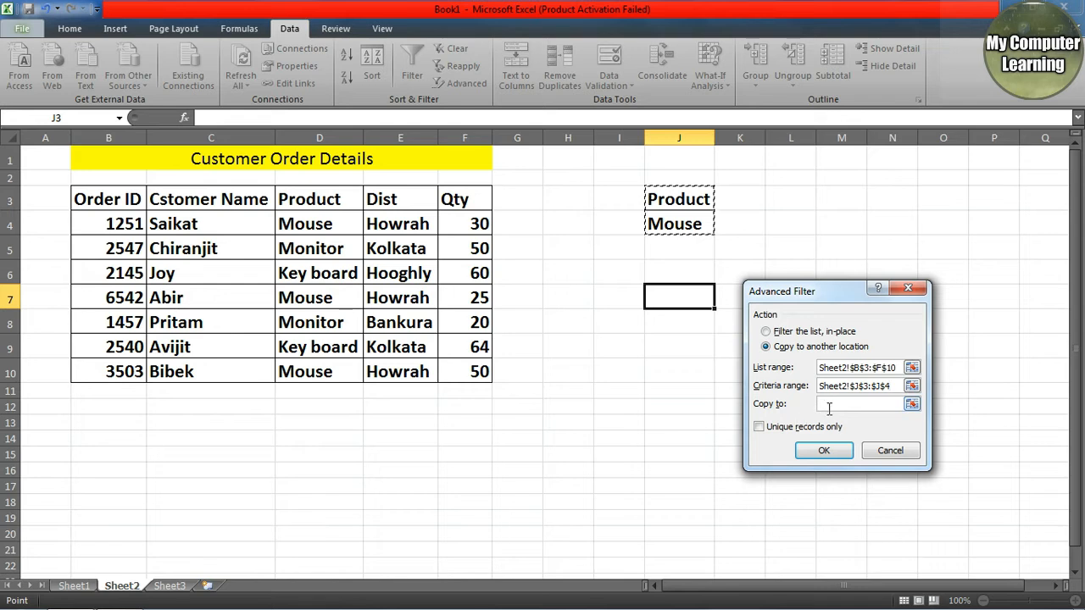
pyautogui.click(828, 408)
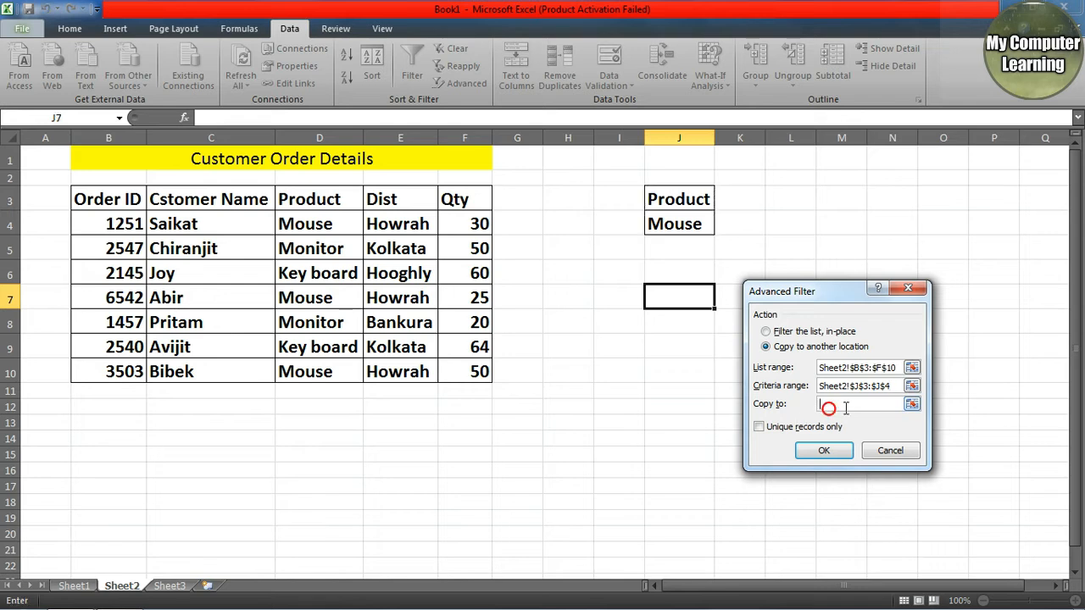
pyautogui.click(169, 585)
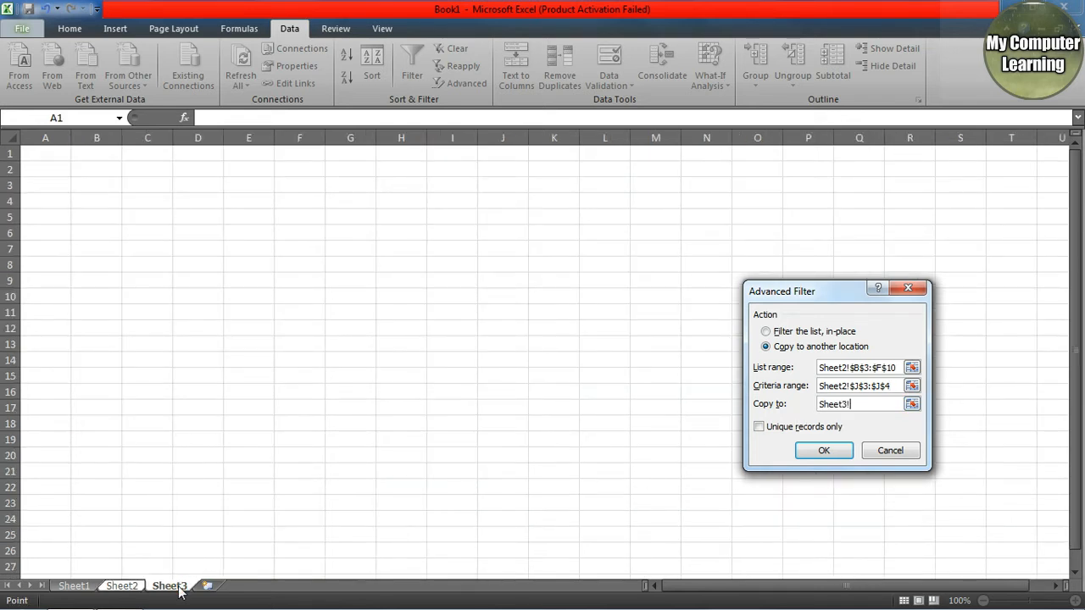
pyautogui.click(243, 212)
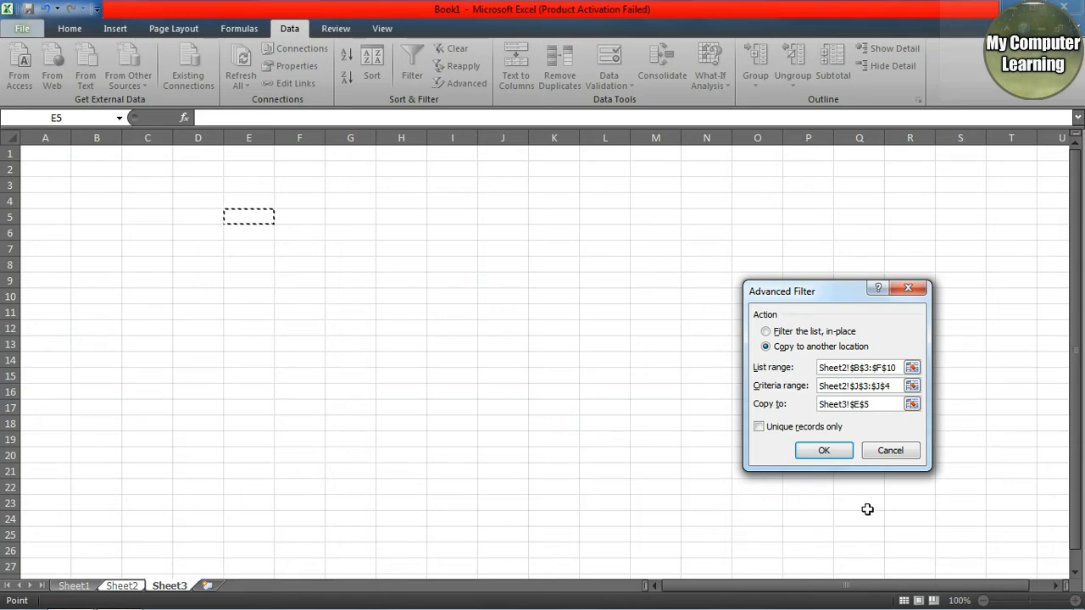
pyautogui.click(841, 451)
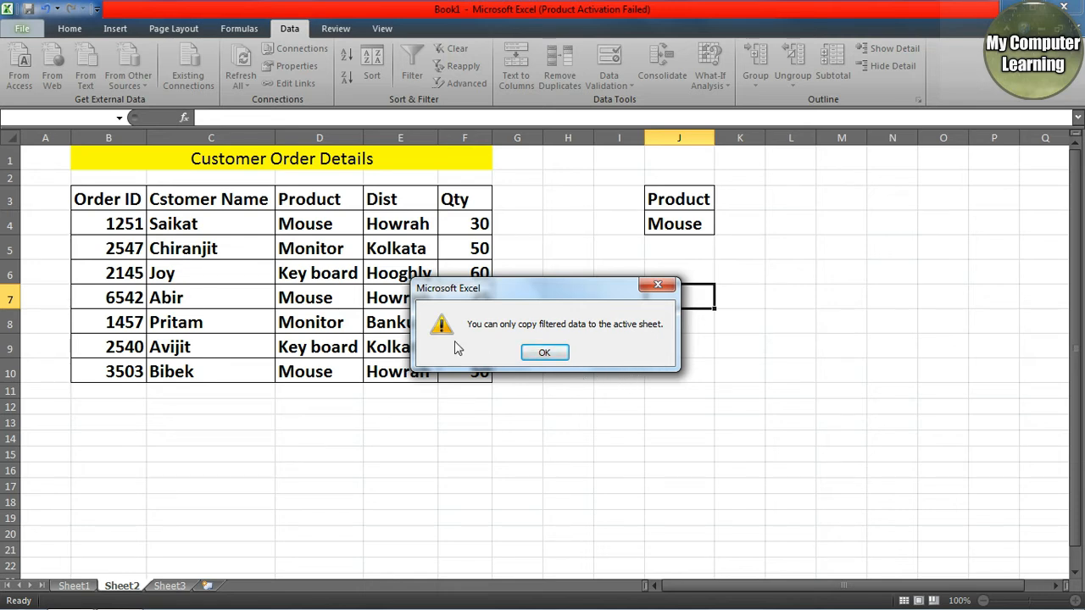
pyautogui.click(544, 353)
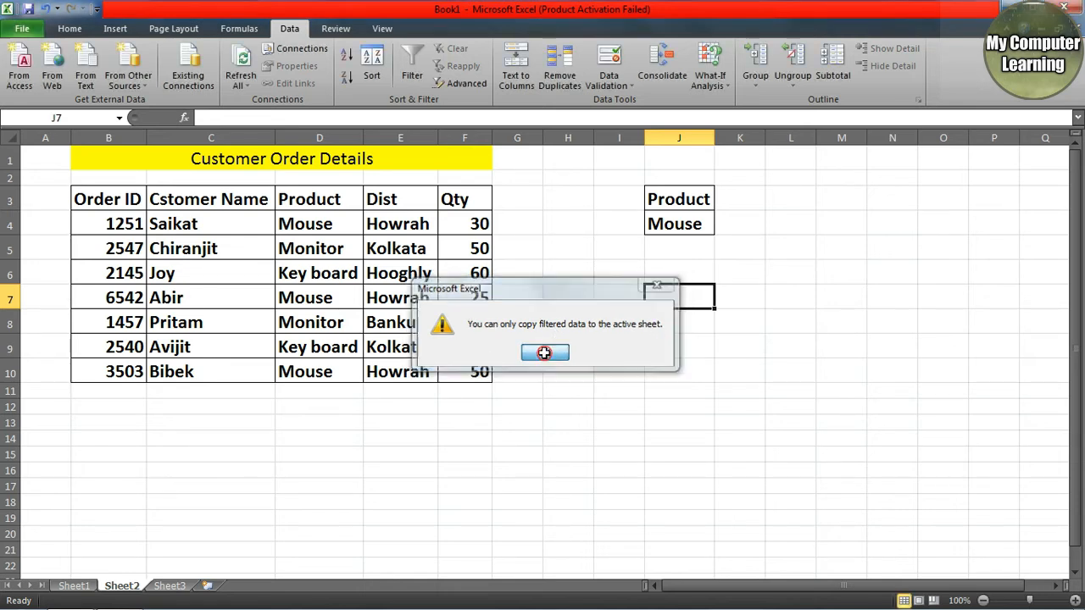
# Starting from Sheet3, set up Advanced Filter to copy to another location, with Sheet2's order table B3:F10 as the list range
pyautogui.click(186, 586)
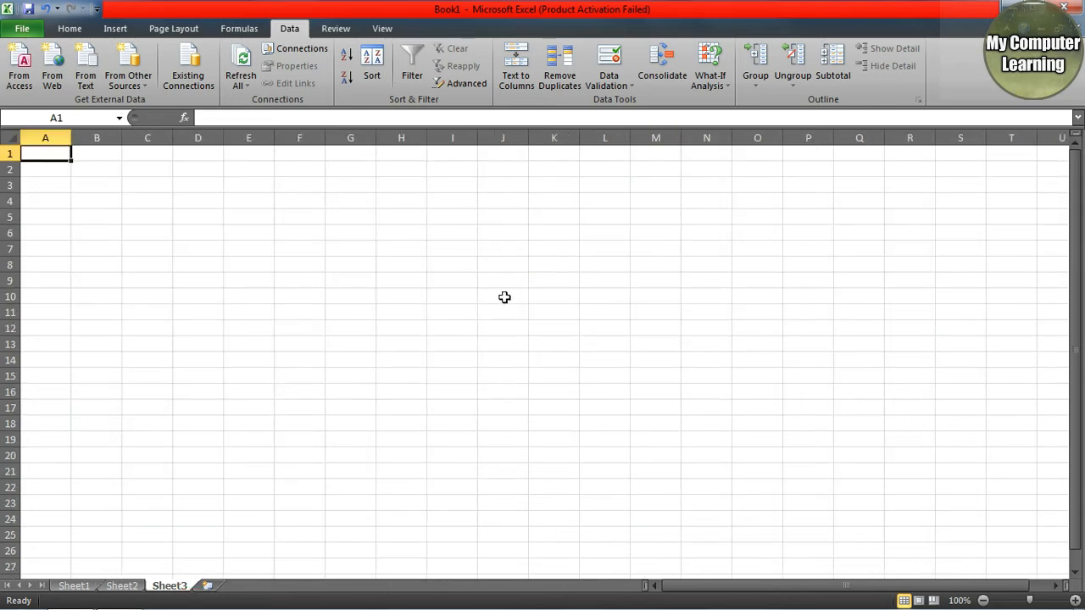
pyautogui.click(121, 586)
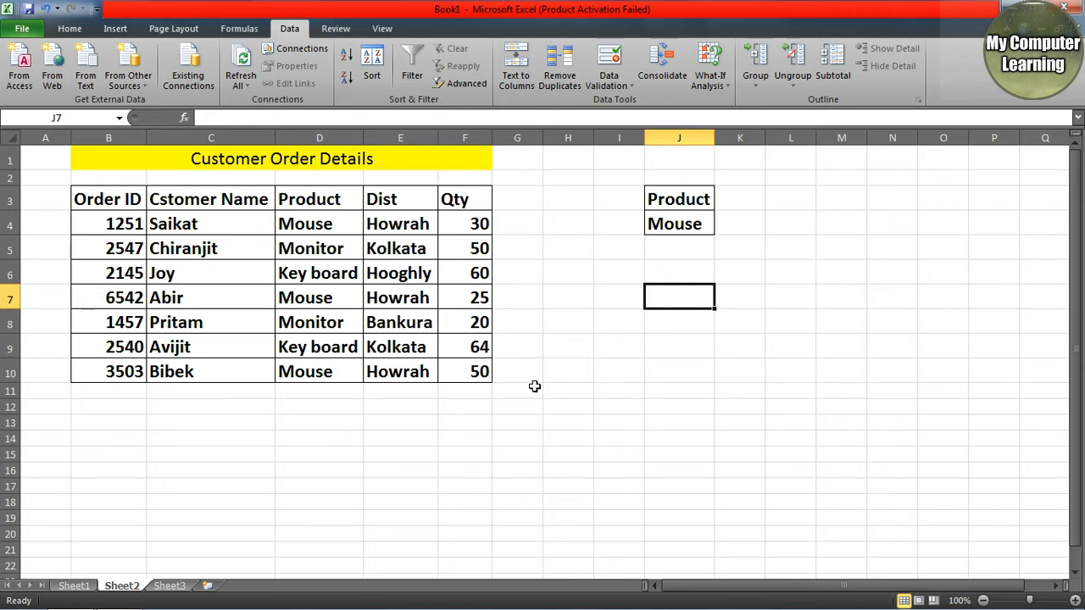
pyautogui.click(169, 585)
pyautogui.click(394, 343)
pyautogui.click(246, 229)
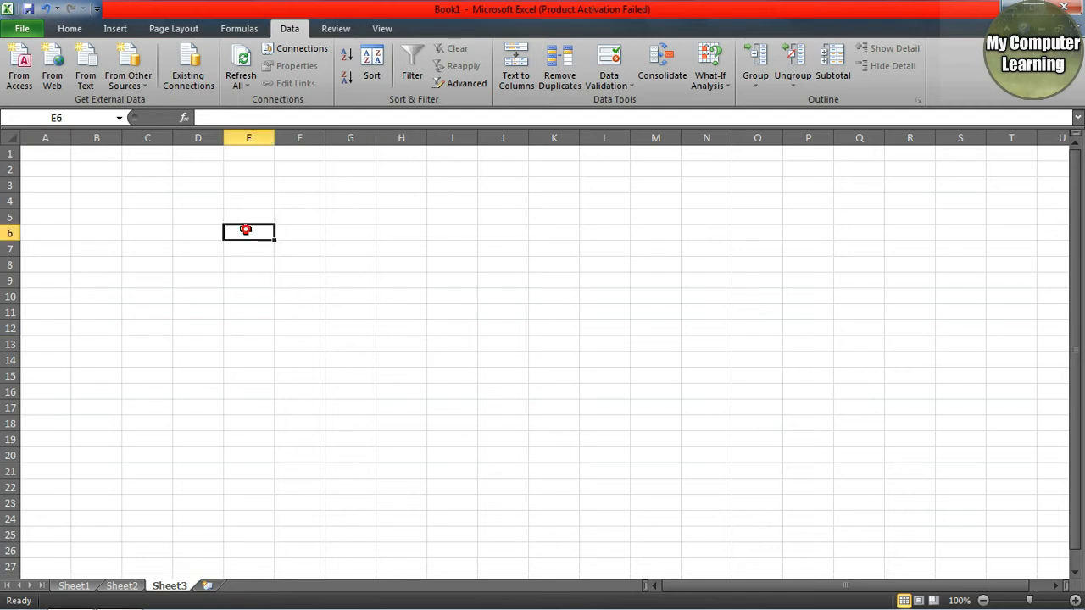
pyautogui.click(464, 83)
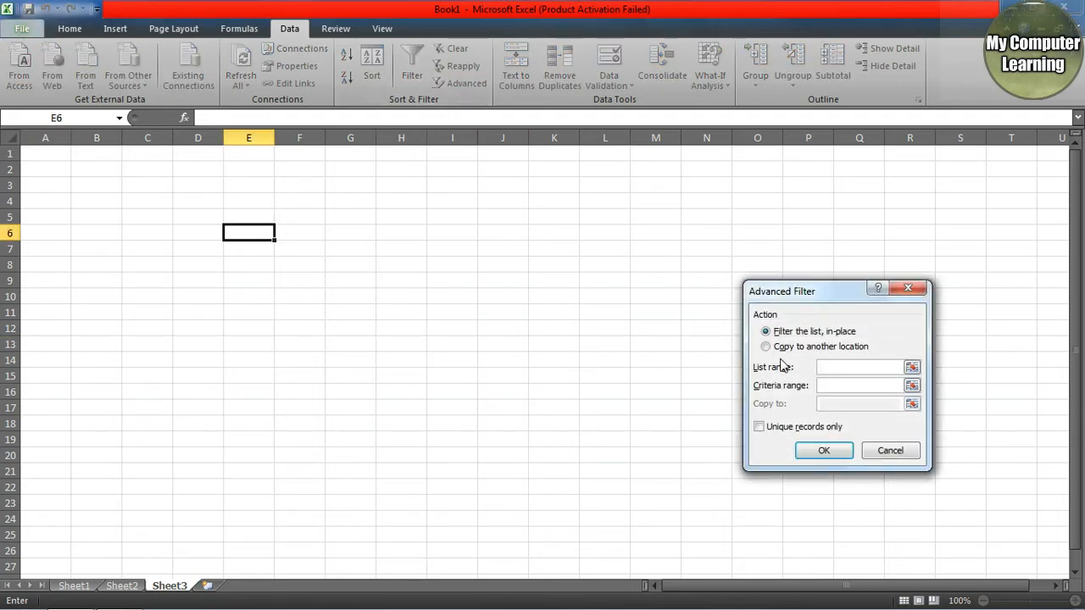
pyautogui.click(767, 347)
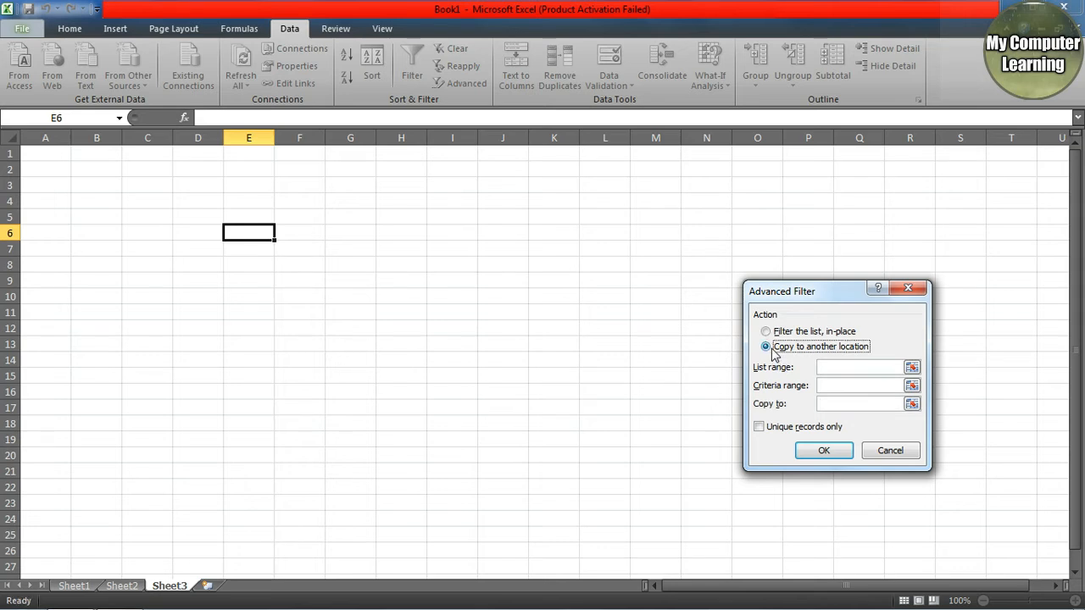
pyautogui.click(826, 368)
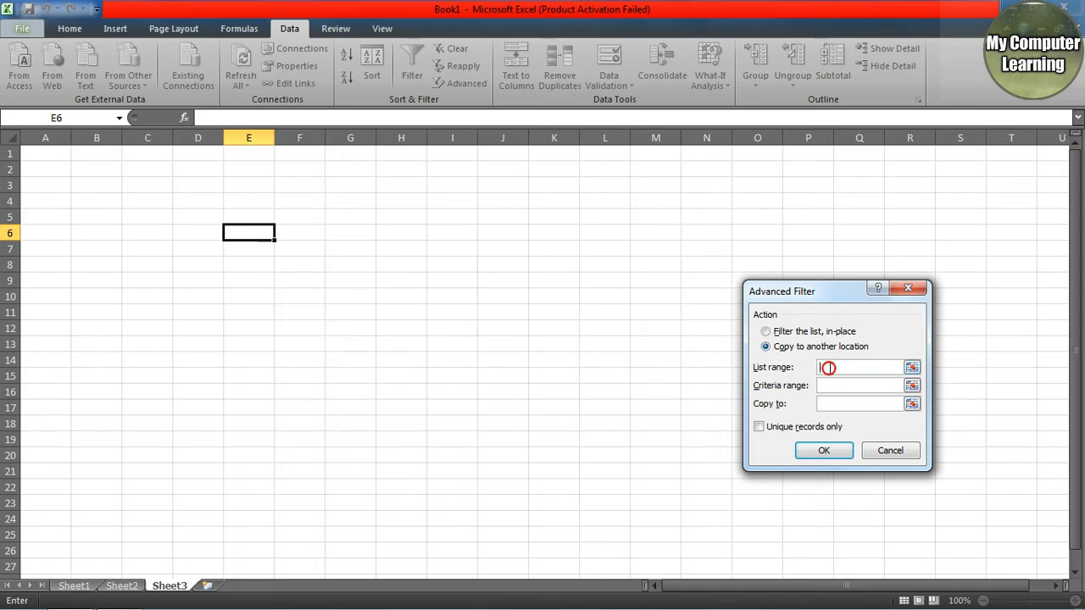
pyautogui.click(136, 586)
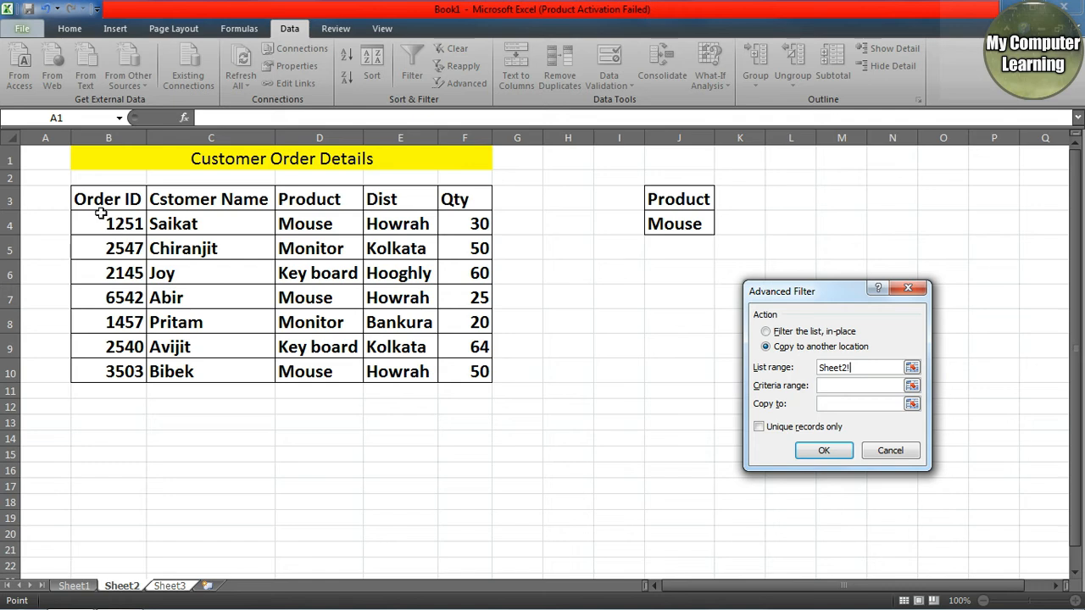
pyautogui.moveTo(96, 208); pyautogui.dragTo(487, 371)
# Set the criteria range to Sheet2 J3:J4 and the copy destination to Sheet3 cell C5, and run the filter
pyautogui.click(840, 387)
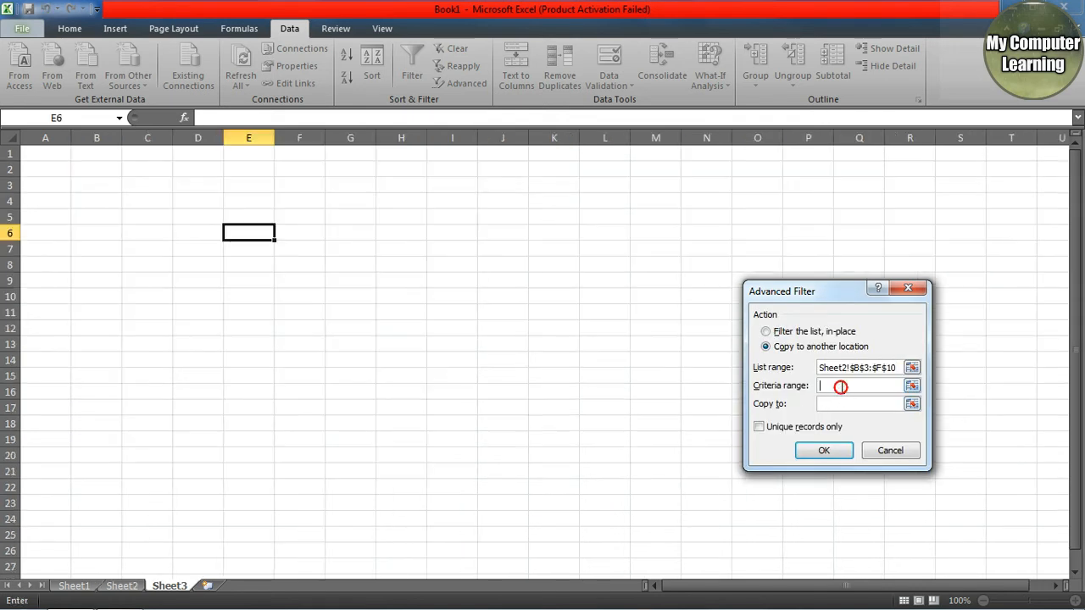
pyautogui.click(121, 585)
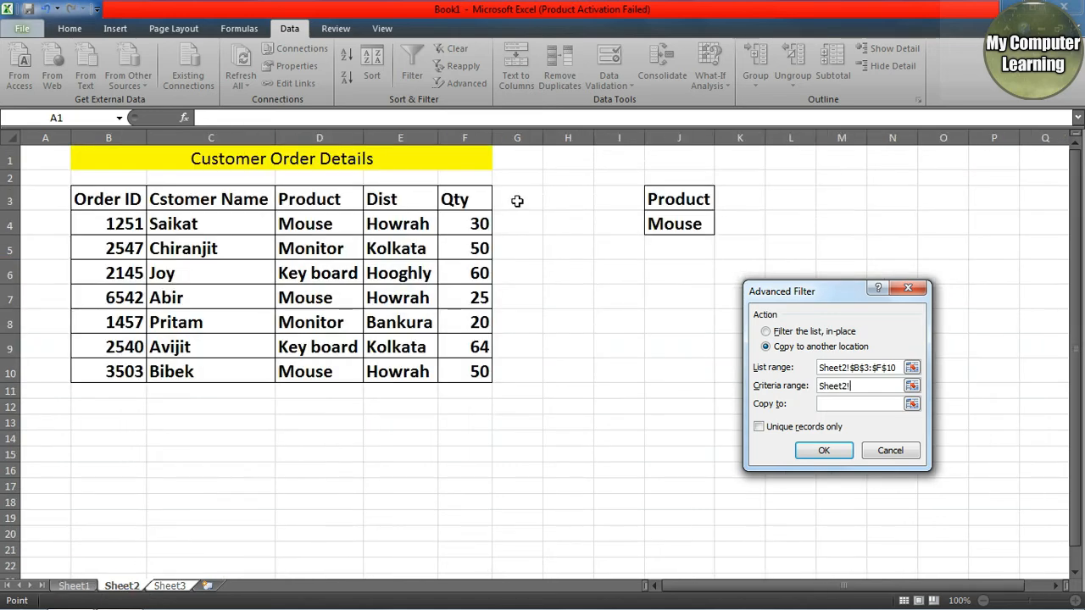
pyautogui.moveTo(682, 195); pyautogui.dragTo(680, 223)
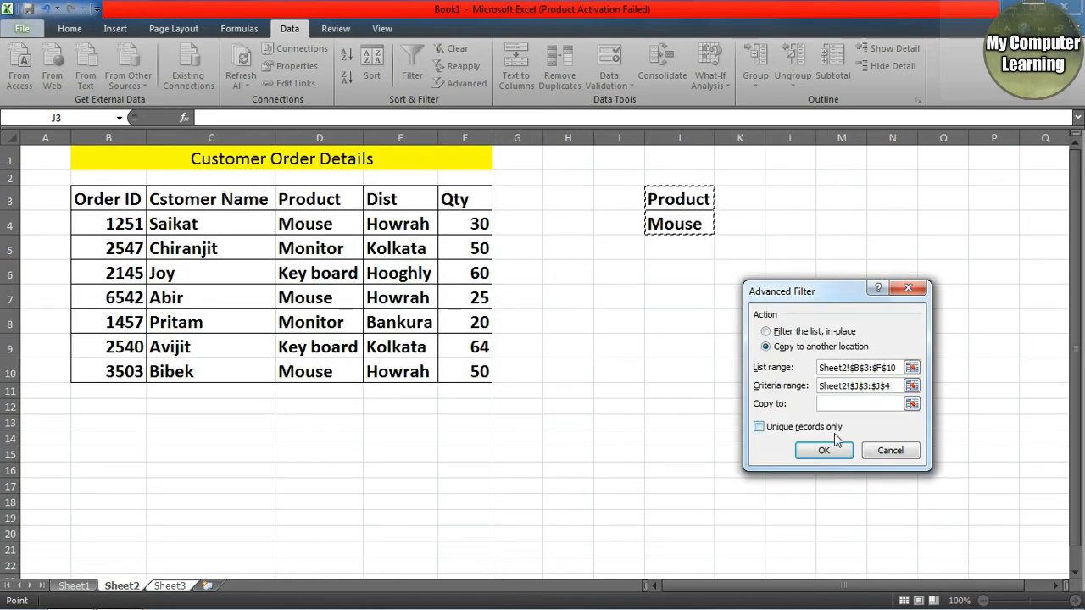
pyautogui.click(831, 405)
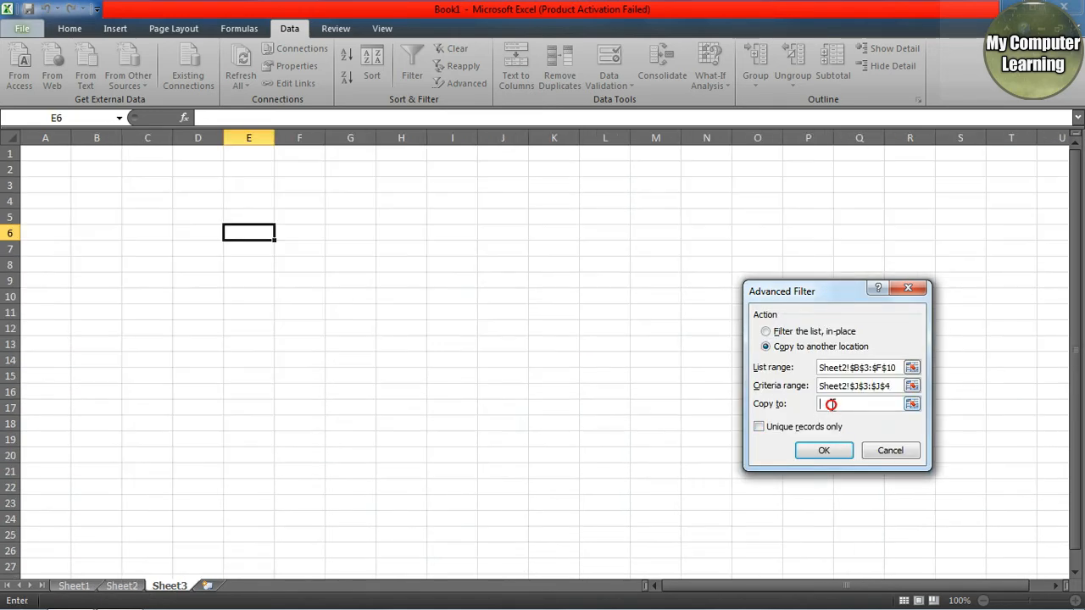
pyautogui.click(166, 215)
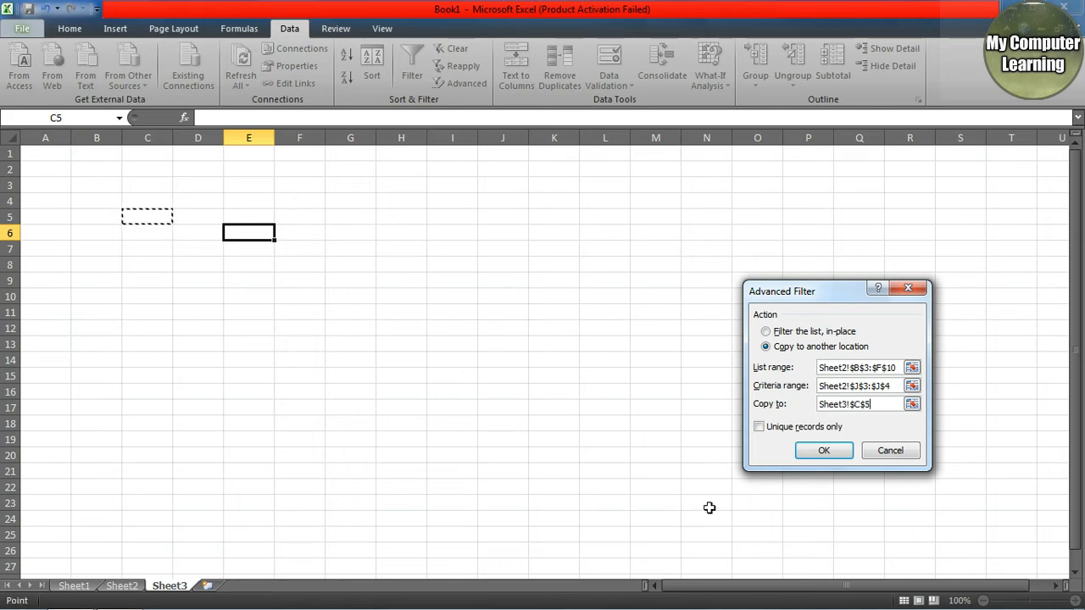
pyautogui.click(818, 452)
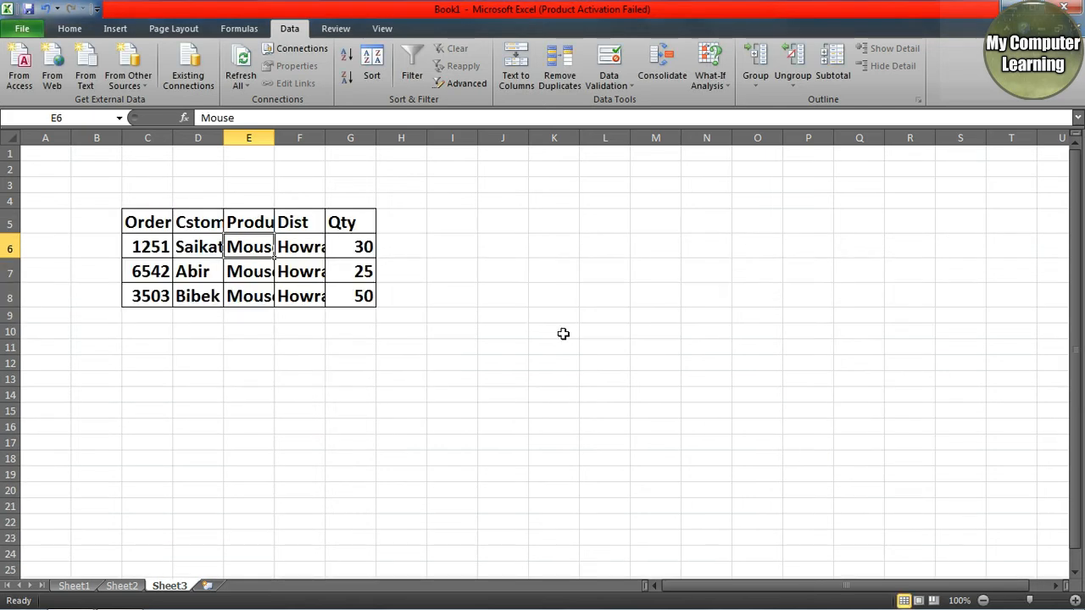
# AutoFit the widths of columns C through F to the extracted orders on Sheet3
pyautogui.doubleClick(327, 144)
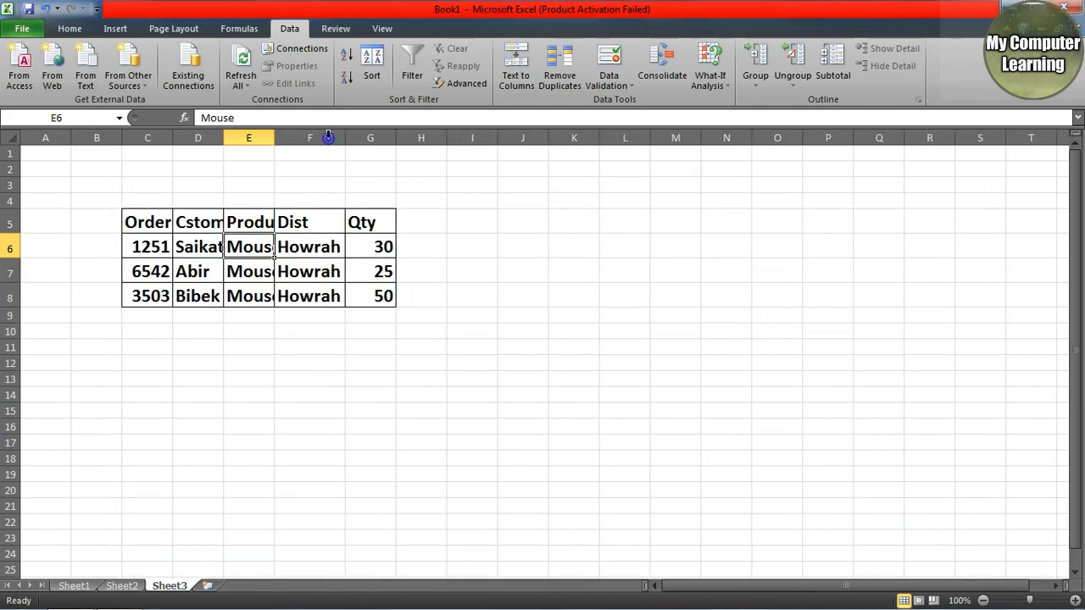
pyautogui.doubleClick(275, 139)
pyautogui.doubleClick(224, 139)
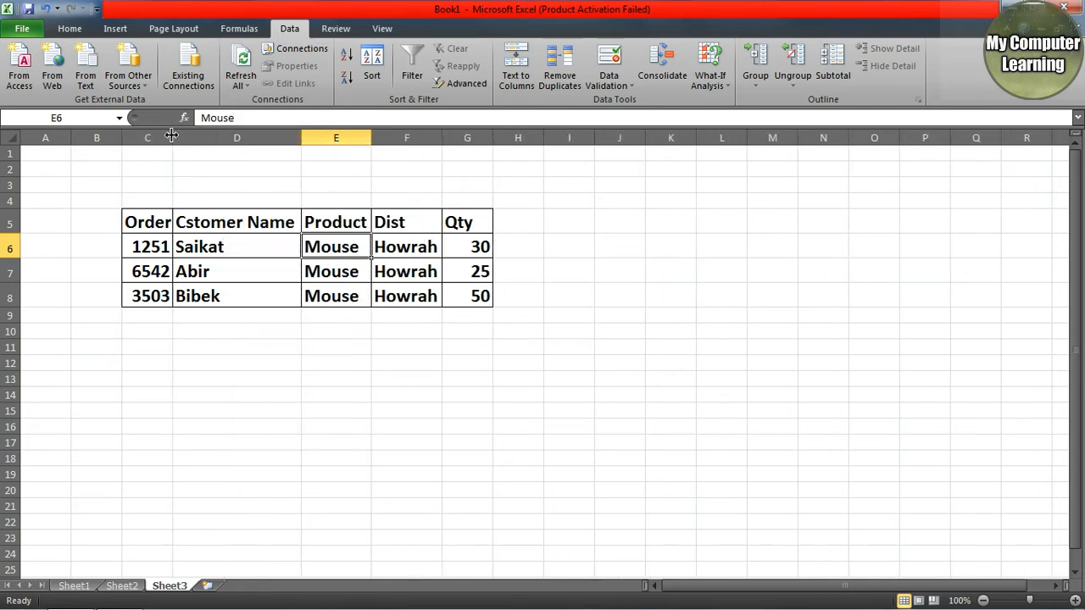
pyautogui.doubleClick(174, 138)
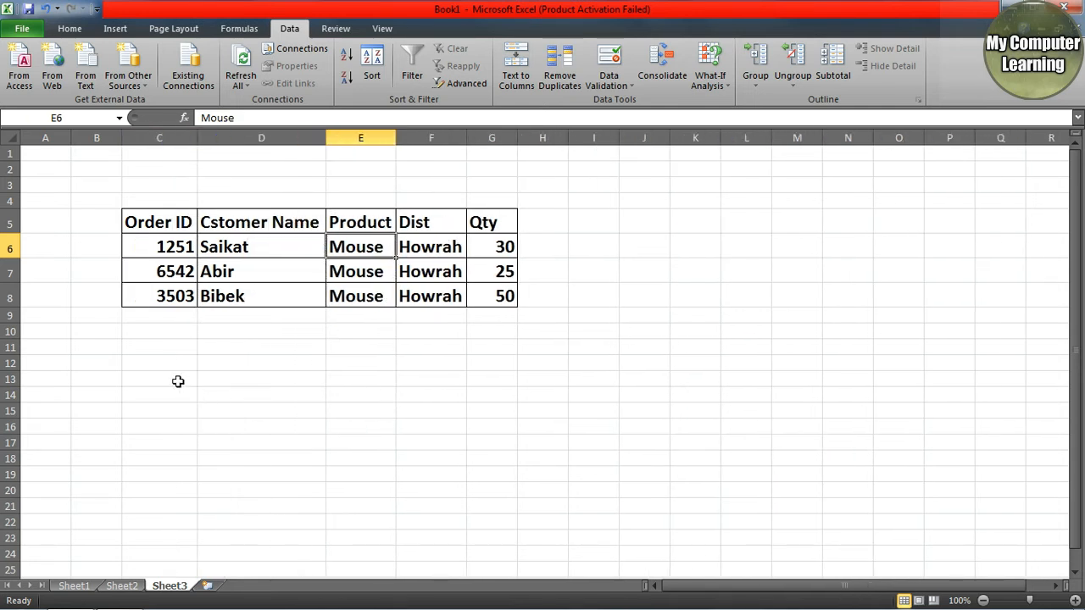
# Compare the source orders and criteria on Sheet2 with the extracted orders on Sheet3
pyautogui.click(122, 585)
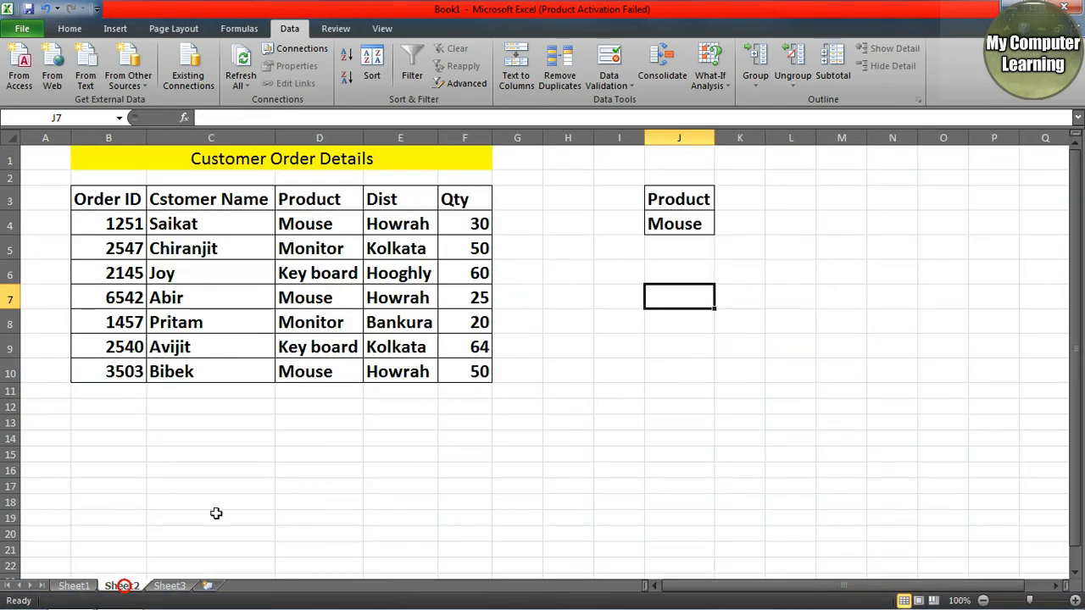
pyautogui.click(440, 137)
pyautogui.click(174, 585)
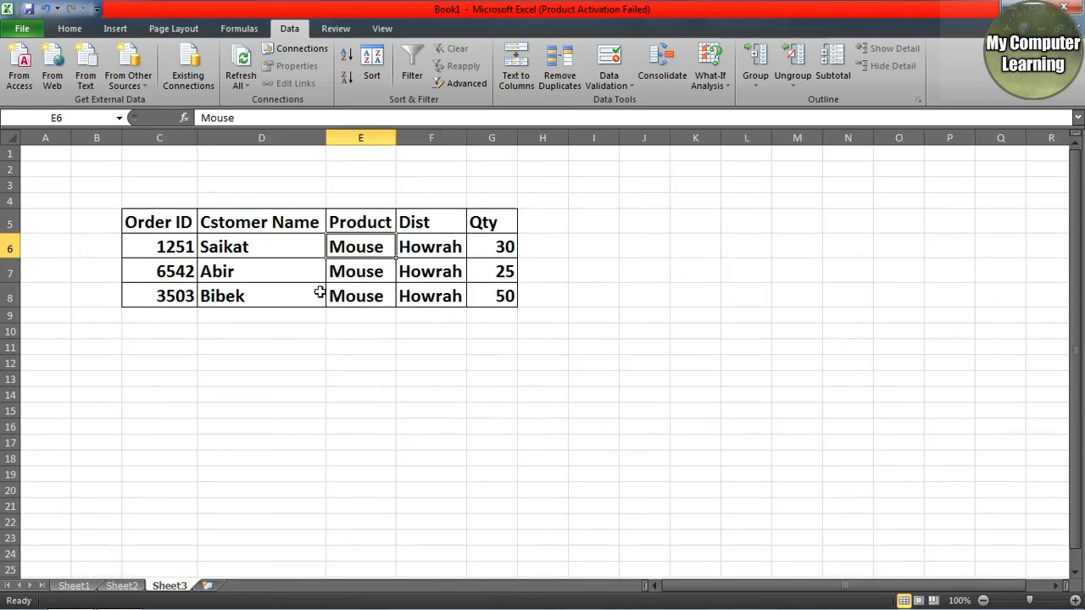
# On Sheet1, clear the old criteria and result cells H2:K14 and delete the range, shifting cells left
pyautogui.click(74, 586)
pyautogui.click(669, 362)
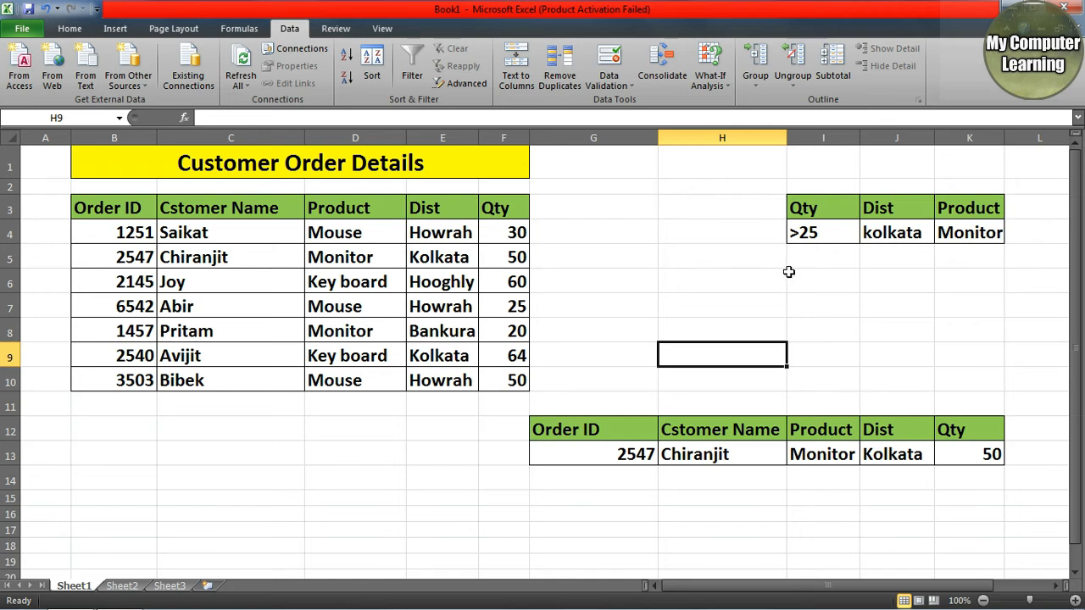
pyautogui.moveTo(664, 186); pyautogui.dragTo(968, 466)
pyautogui.press('Delete')
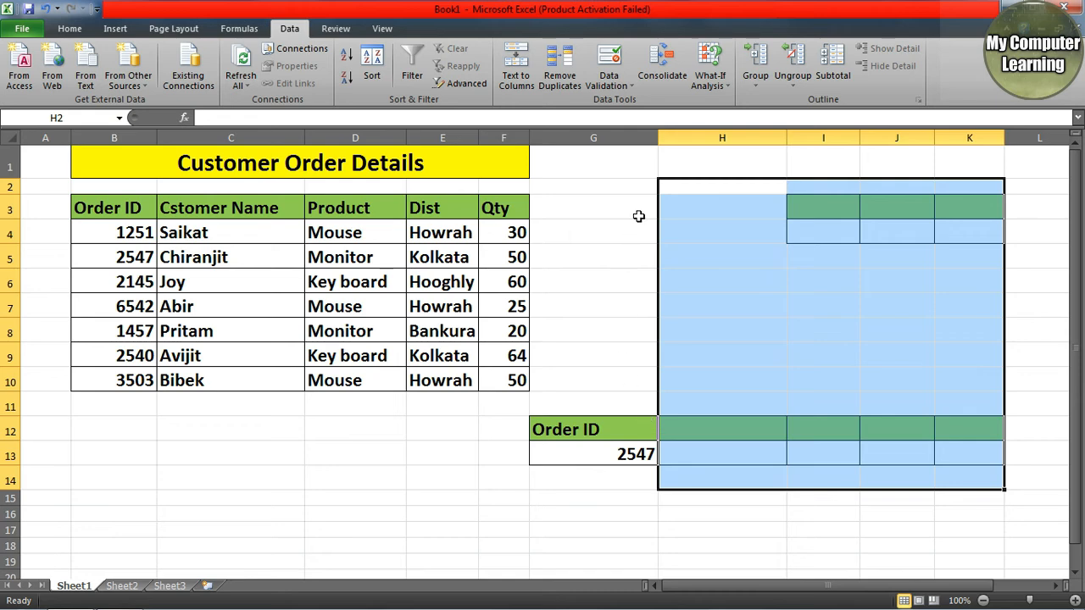
pyautogui.rightClick(739, 245)
pyautogui.click(781, 366)
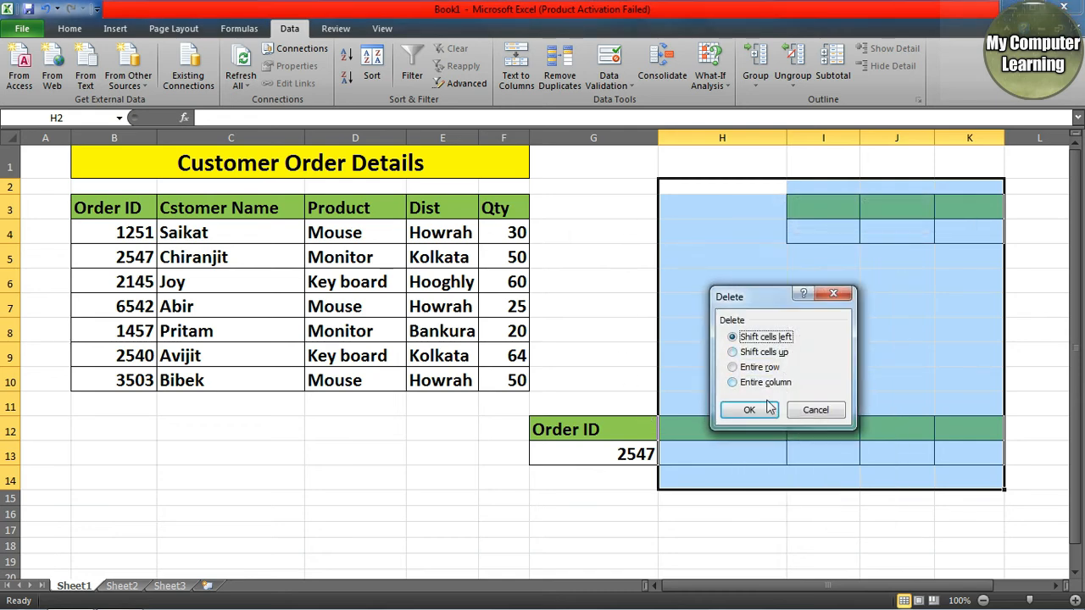
pyautogui.click(766, 405)
# Delete the leftover Order ID result cells G12:G13 on Sheet1, shifting cells left
pyautogui.click(616, 432)
pyautogui.moveTo(616, 432); pyautogui.dragTo(616, 453)
pyautogui.rightClick(616, 454)
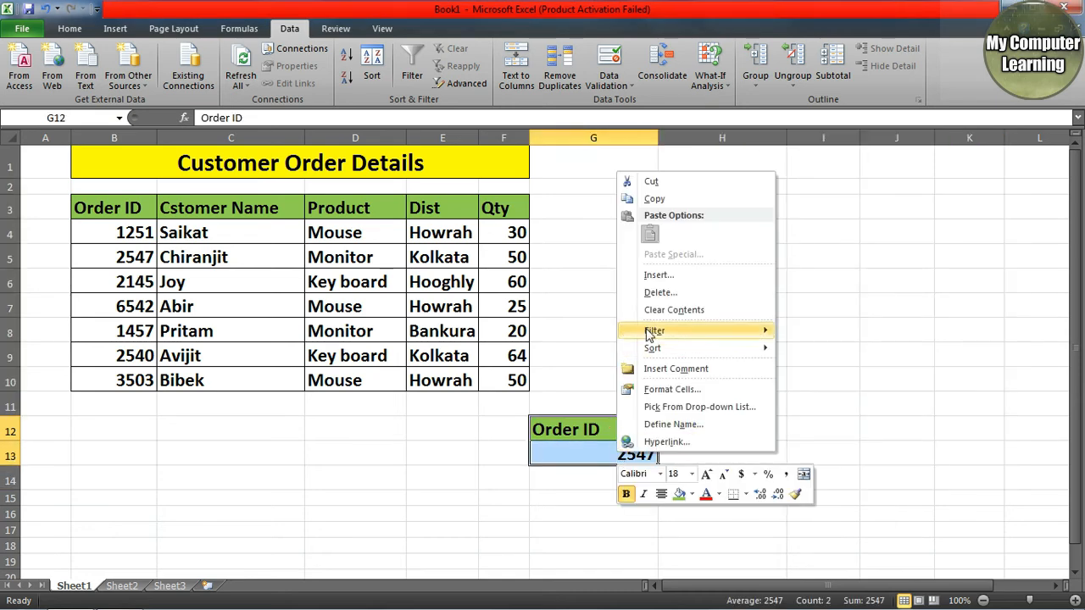
pyautogui.click(656, 276)
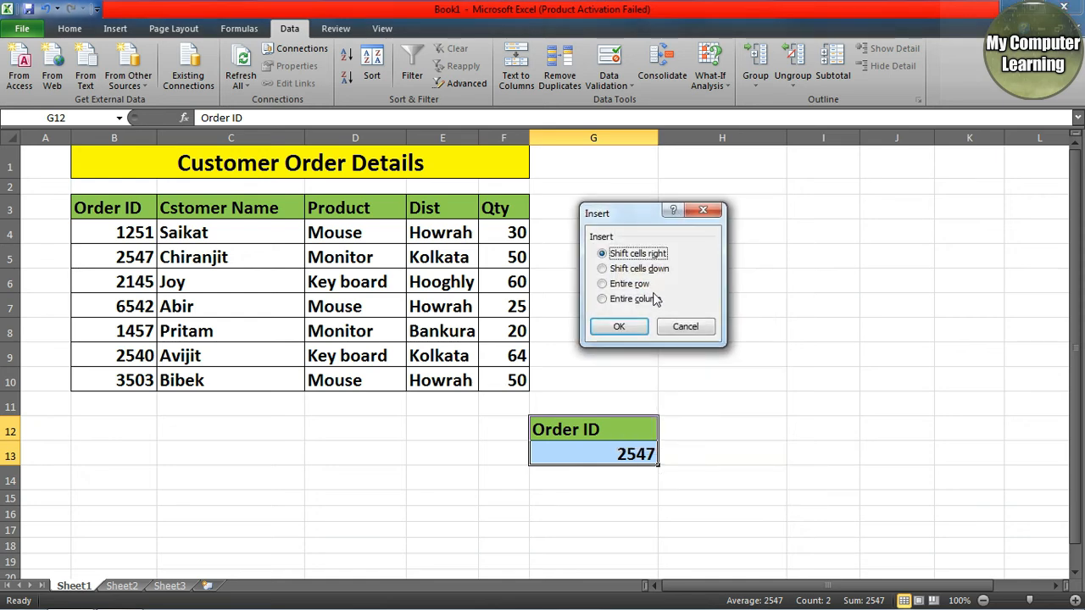
pyautogui.click(687, 325)
pyautogui.rightClick(605, 428)
pyautogui.click(649, 267)
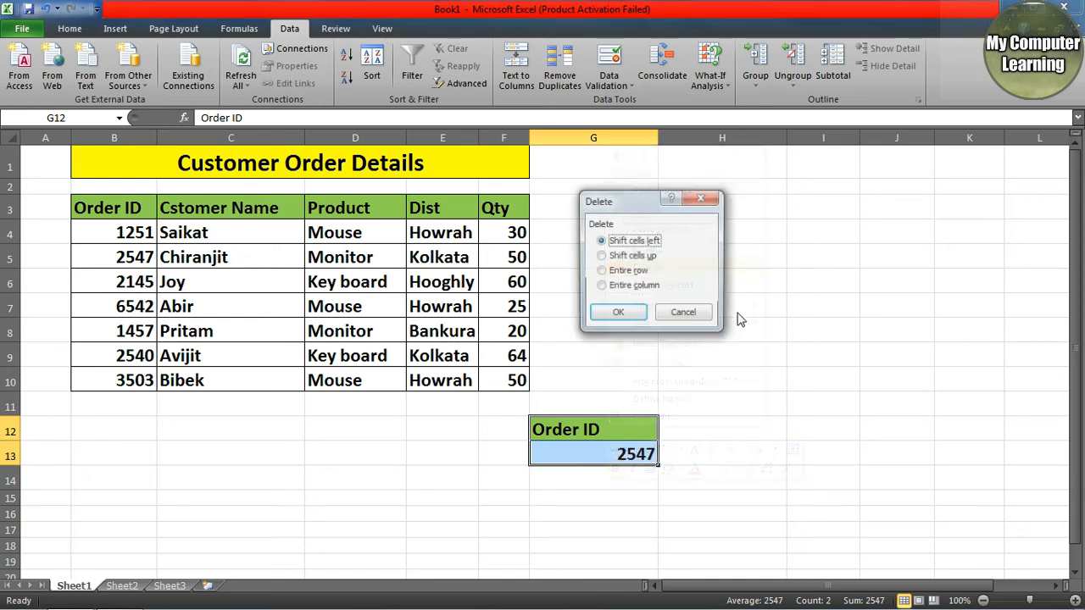
pyautogui.click(642, 314)
pyautogui.click(730, 305)
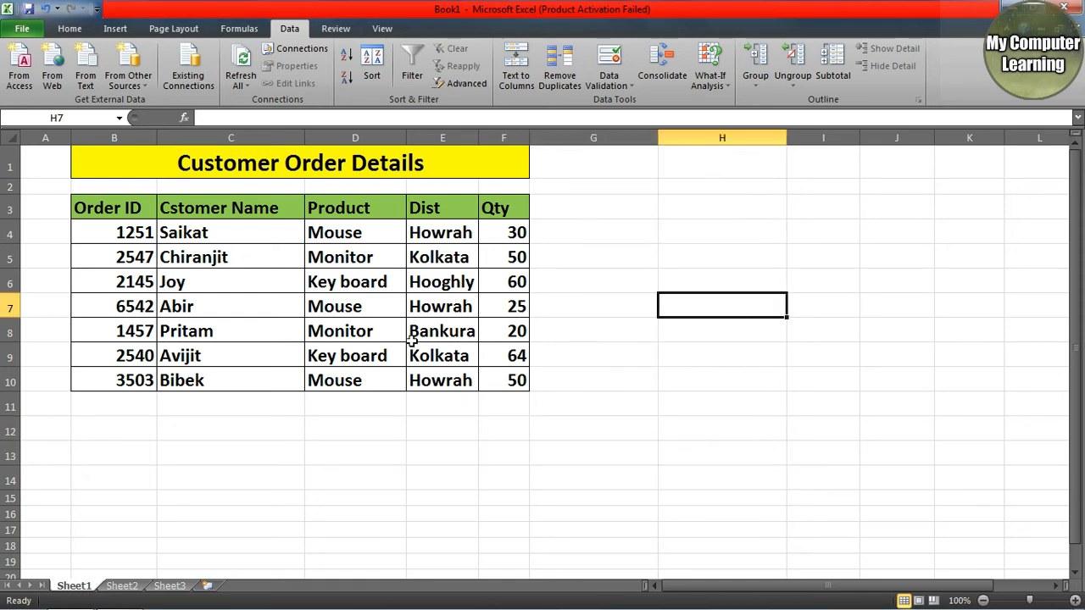
# Examine the Product and Dist columns of Sheet1's order table, including the repeated Mouse entries and the different districts
pyautogui.moveTo(370, 207); pyautogui.dragTo(362, 379)
pyautogui.moveTo(356, 232); pyautogui.dragTo(356, 379)
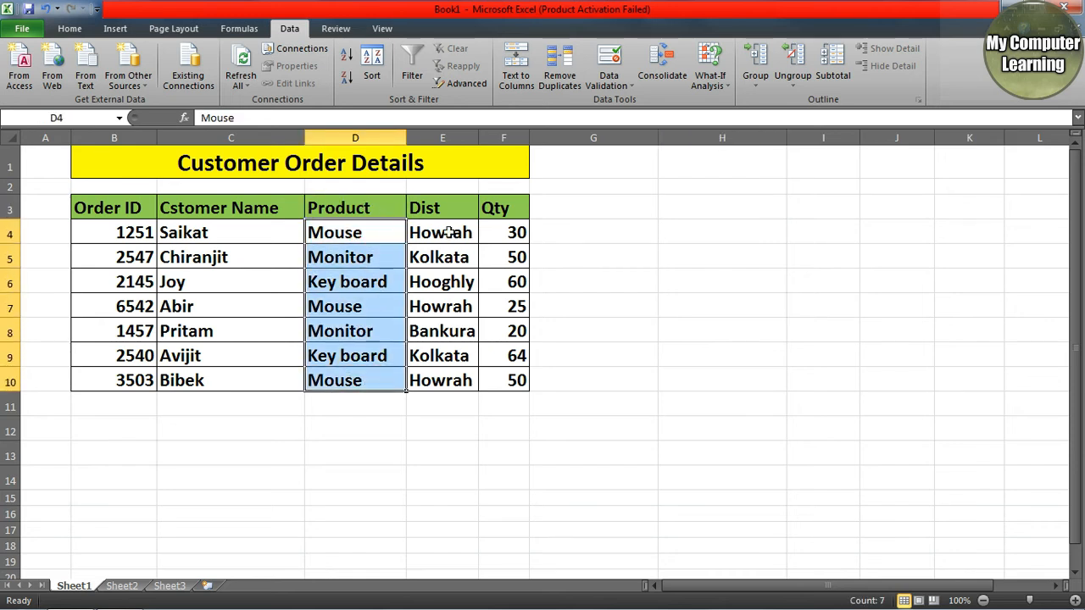
pyautogui.moveTo(446, 230); pyautogui.dragTo(442, 382)
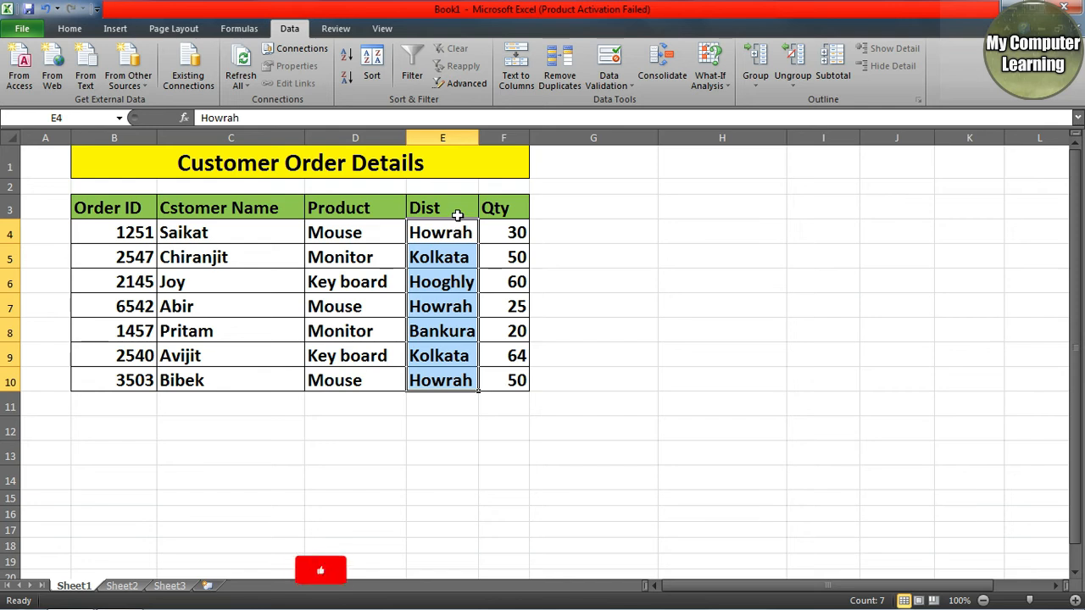
pyautogui.moveTo(450, 212); pyautogui.dragTo(443, 381)
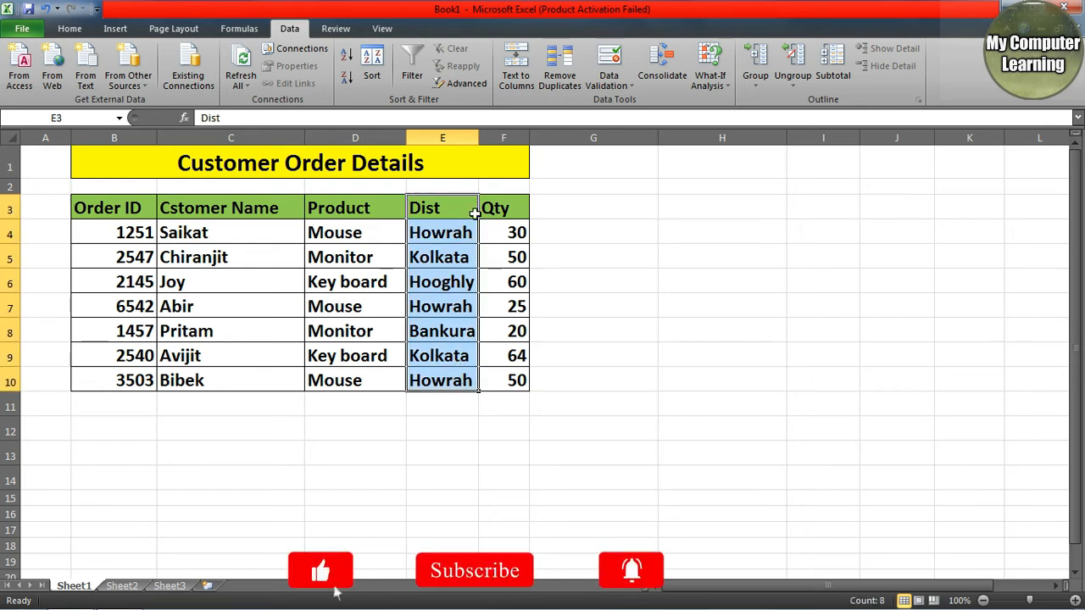
pyautogui.click(465, 188)
pyautogui.moveTo(460, 210); pyautogui.dragTo(455, 380)
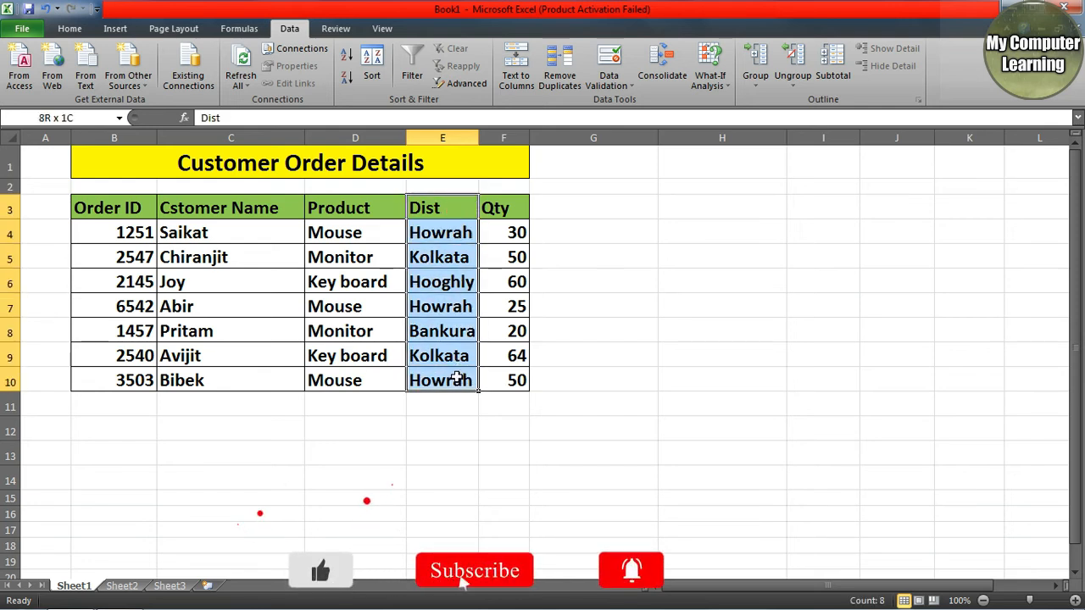
pyautogui.click(350, 202)
pyautogui.moveTo(350, 202); pyautogui.dragTo(354, 380)
pyautogui.click(446, 230)
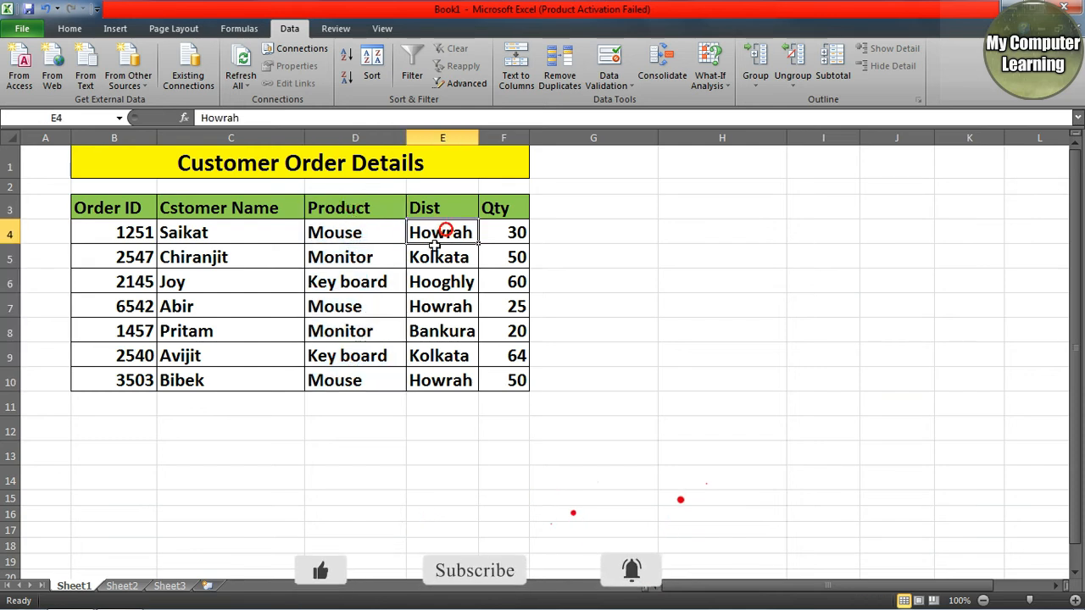
pyautogui.moveTo(364, 232); pyautogui.dragTo(363, 305)
pyautogui.click(363, 232)
pyautogui.click(354, 306)
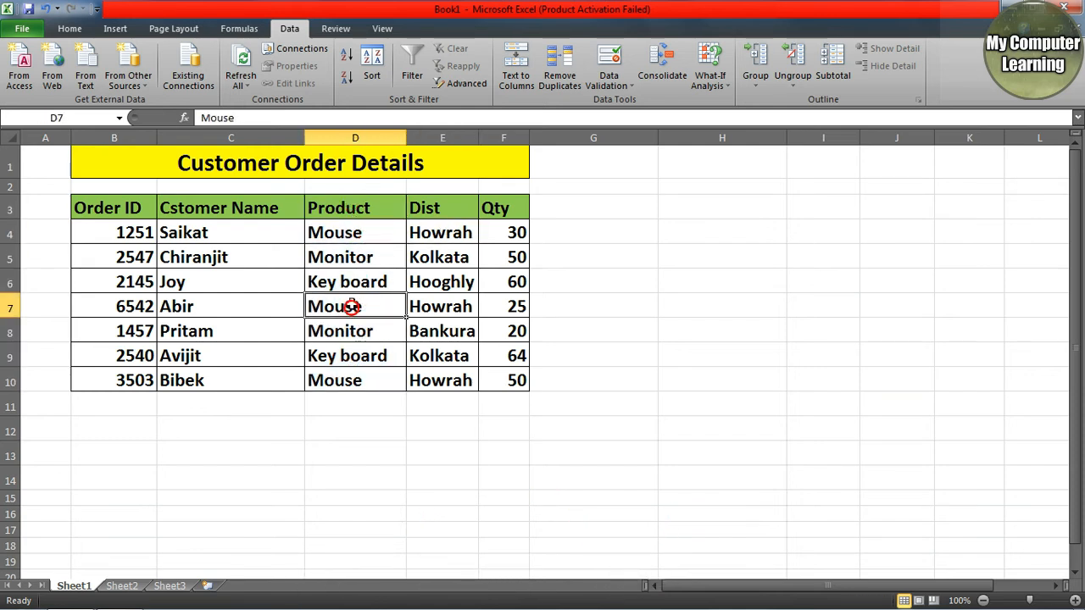
pyautogui.click(346, 382)
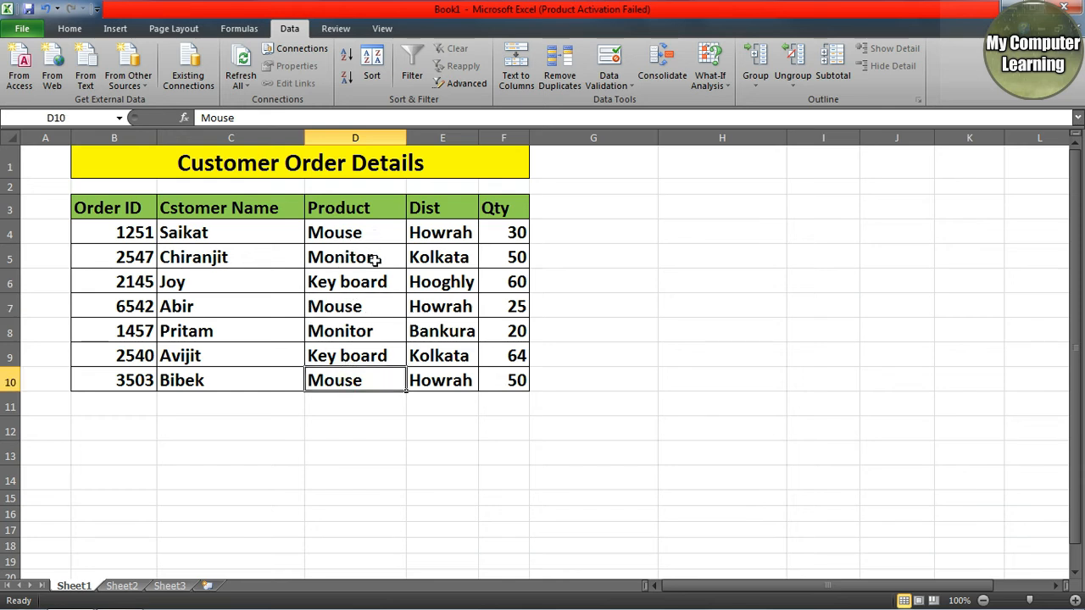
pyautogui.moveTo(443, 231); pyautogui.dragTo(455, 357)
pyautogui.click(462, 280)
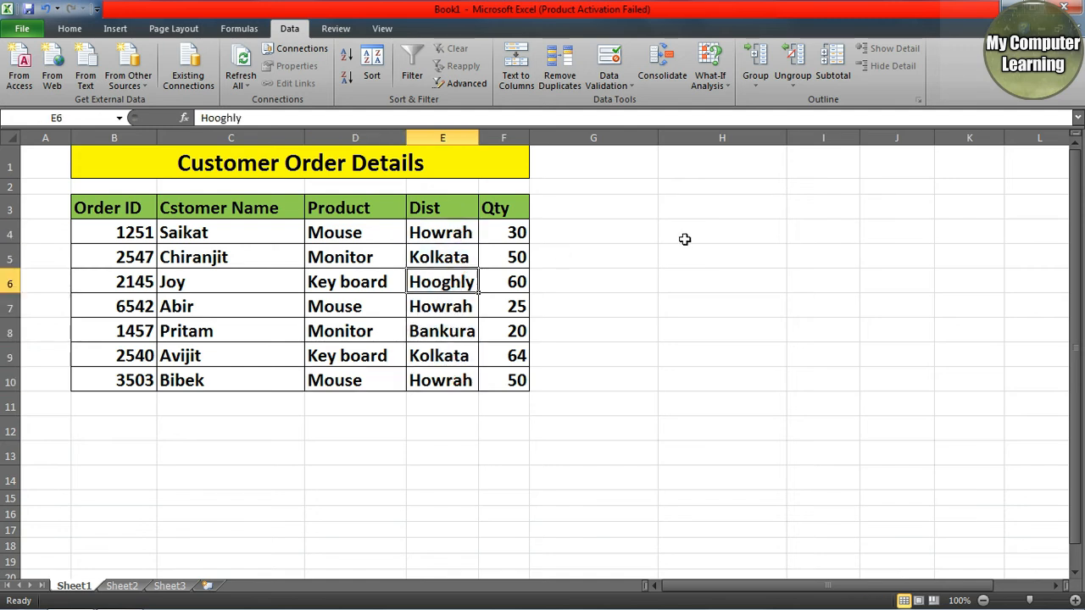
# Copy the Product header from the order table on Sheet1 into cell H3
pyautogui.click(712, 234)
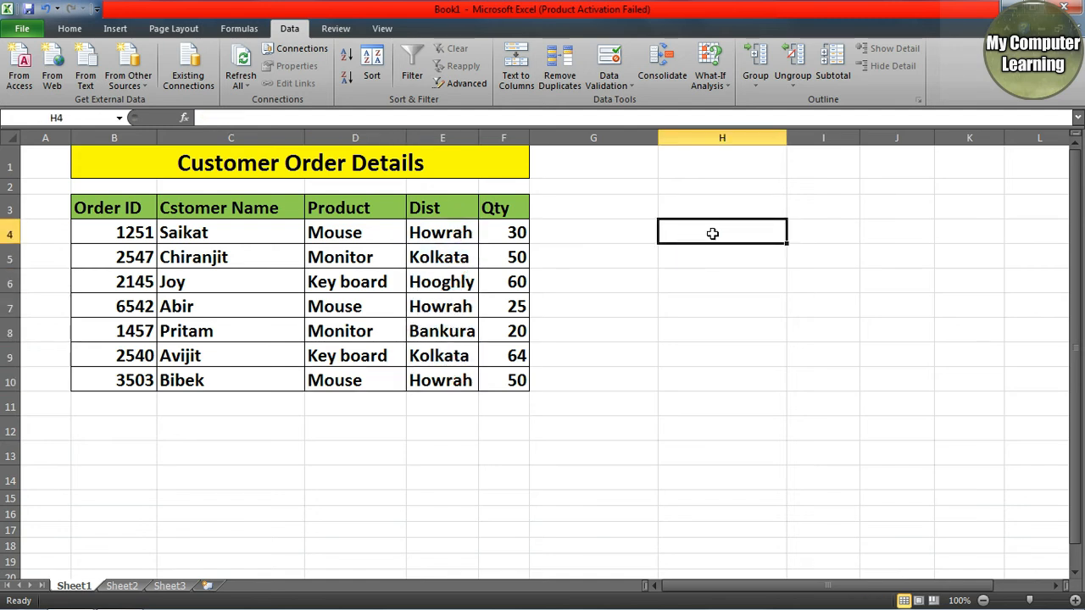
pyautogui.click(369, 209)
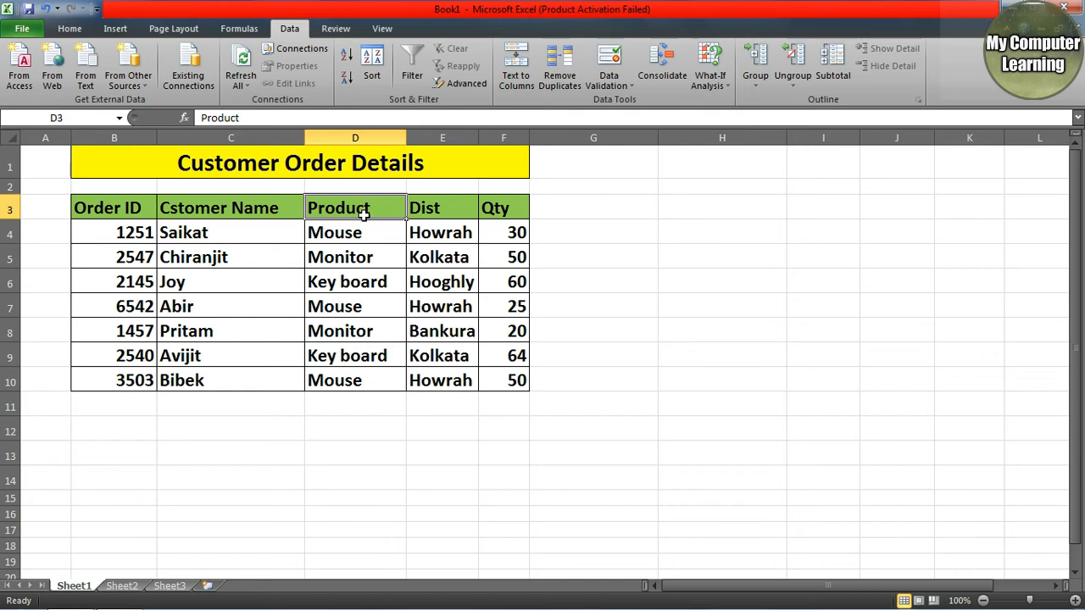
pyautogui.hotkey('ctrl', 'c')
pyautogui.click(727, 212)
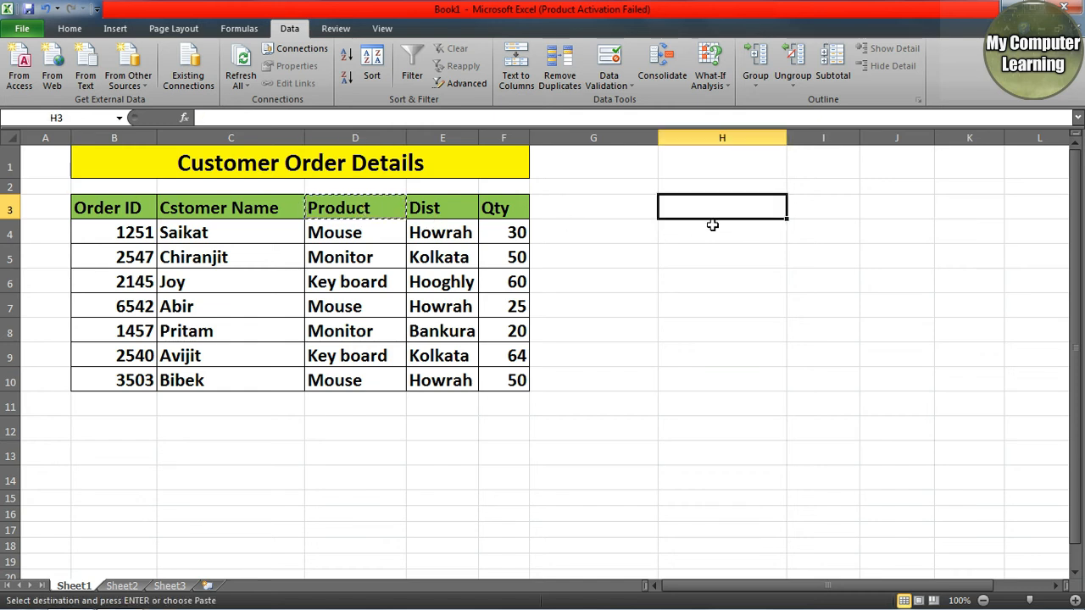
pyautogui.hotkey('ctrl', 'v')
pyautogui.click(713, 264)
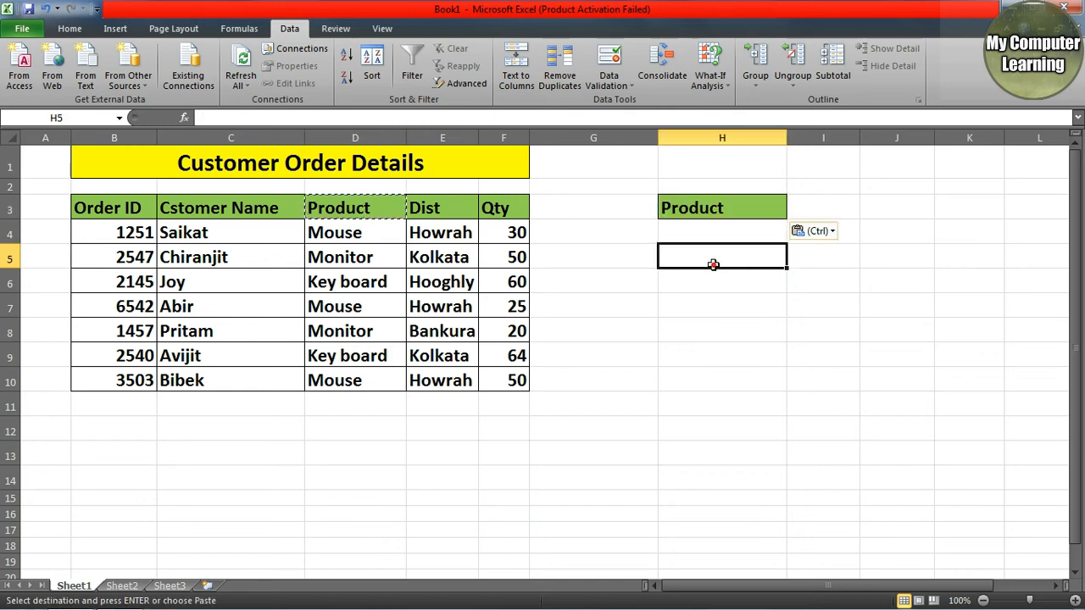
pyautogui.click(714, 233)
# Run Advanced Filter on list range $B$3:$F$10, copying unique records only to the Product header in H3
pyautogui.click(714, 212)
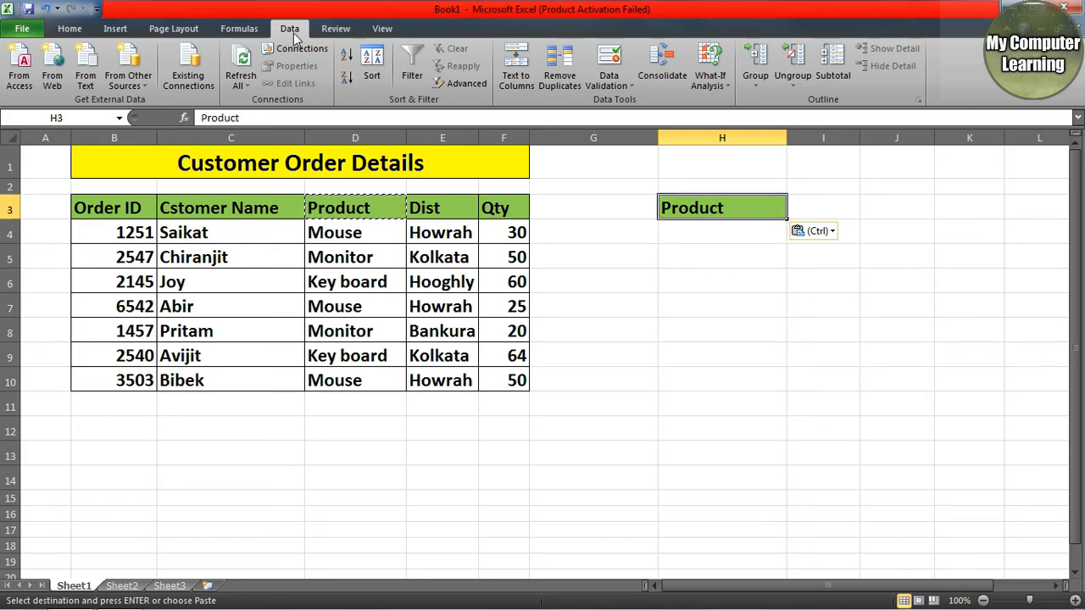
pyautogui.click(468, 84)
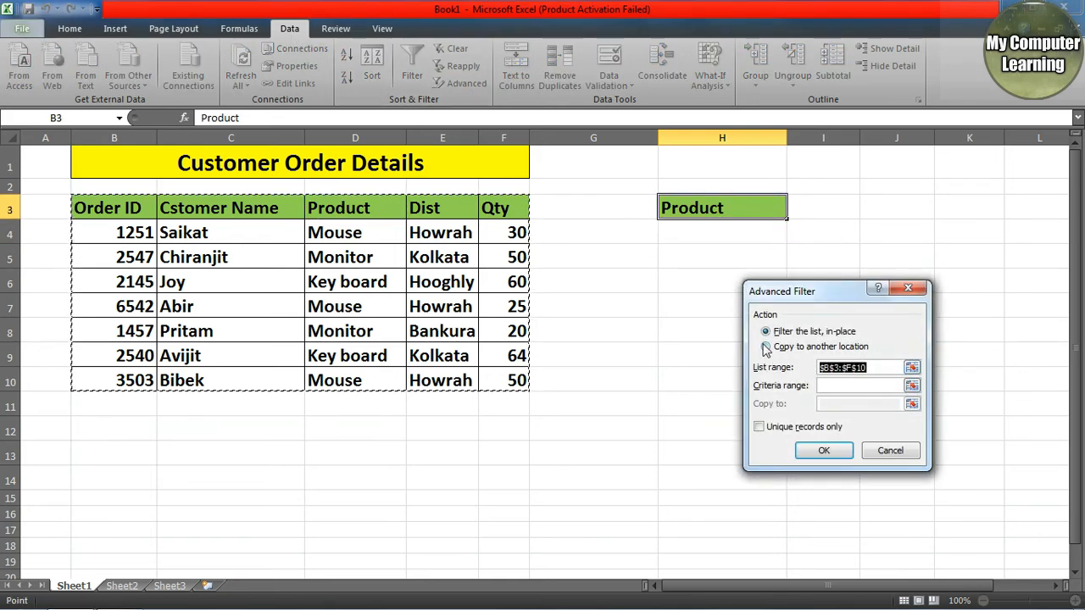
pyautogui.click(766, 348)
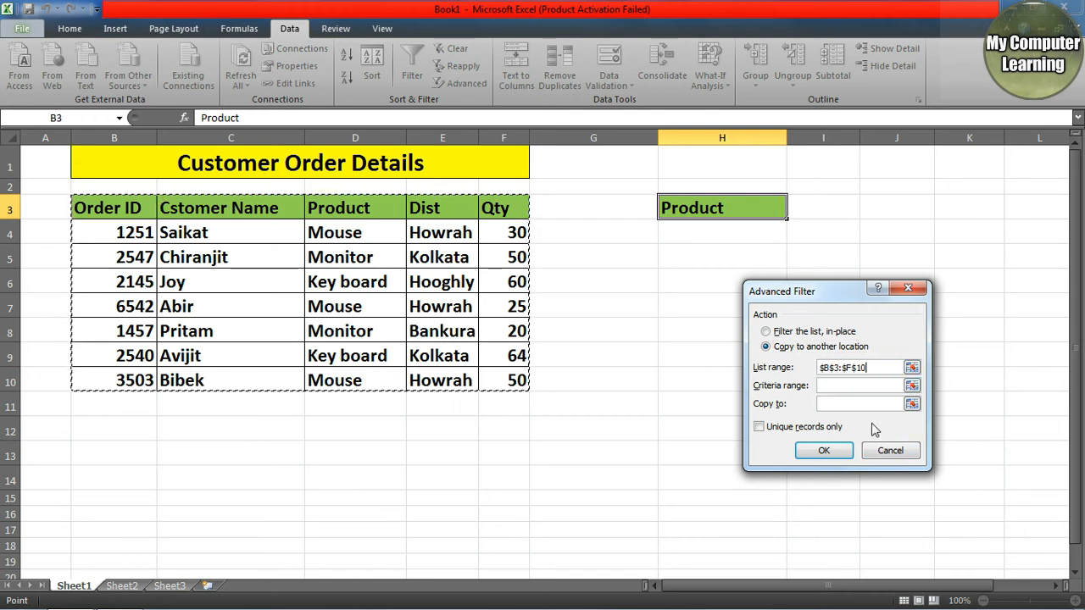
pyautogui.click(848, 405)
pyautogui.click(716, 211)
pyautogui.click(716, 212)
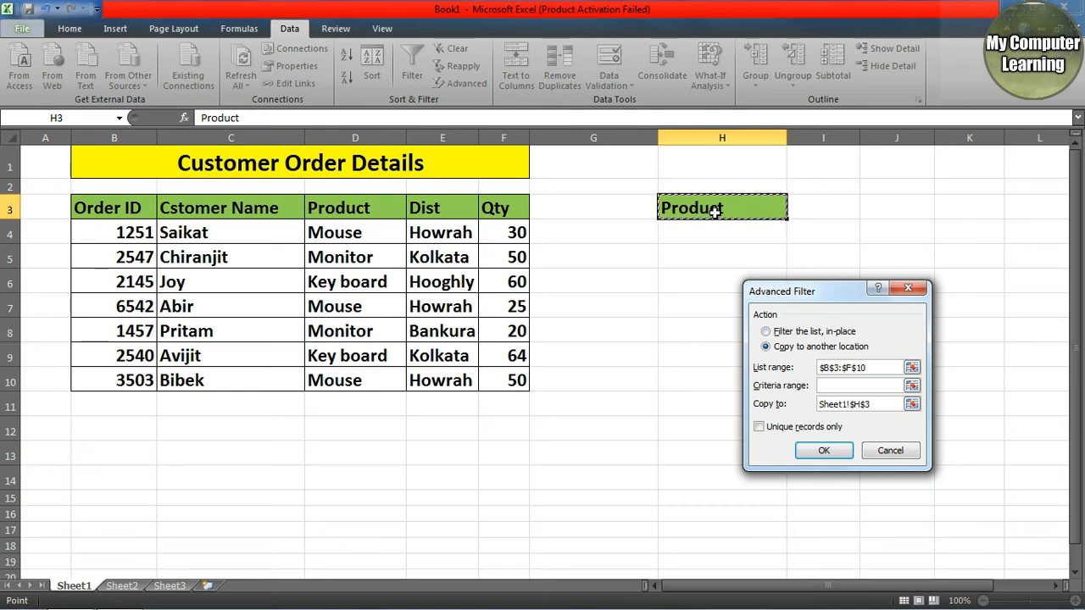
pyautogui.click(759, 427)
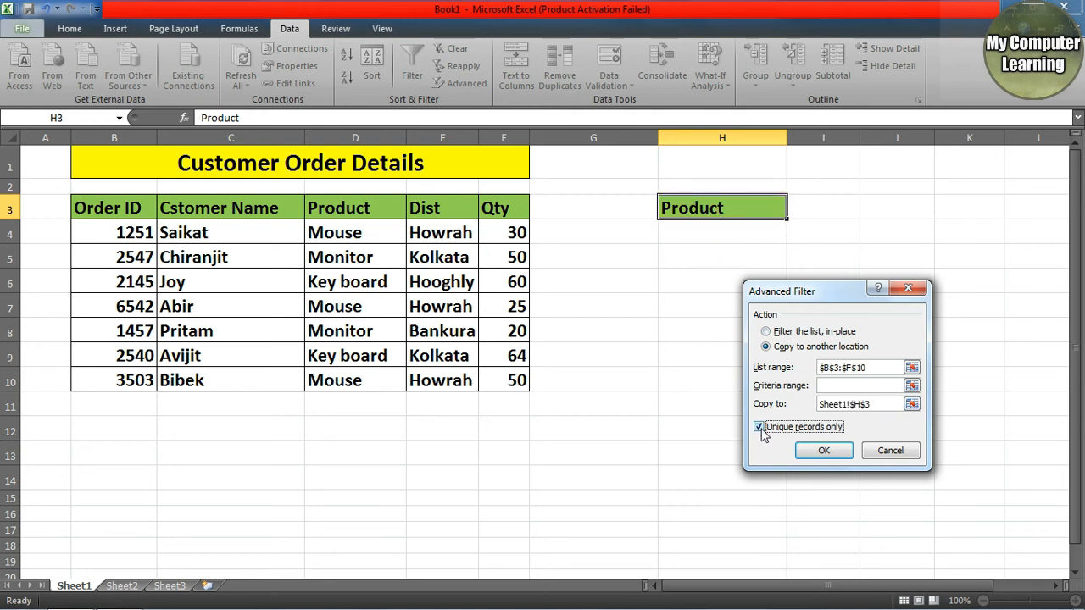
pyautogui.click(823, 454)
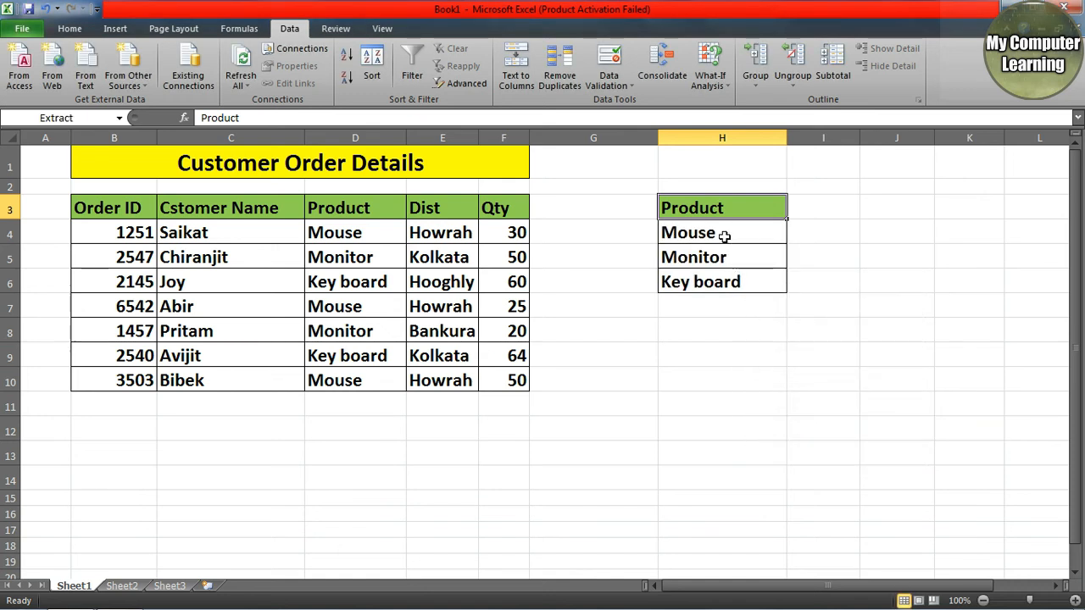
# Compare the extracted product list under H3 with the Product column of the order table
pyautogui.click(724, 237)
pyautogui.click(719, 264)
pyautogui.click(714, 288)
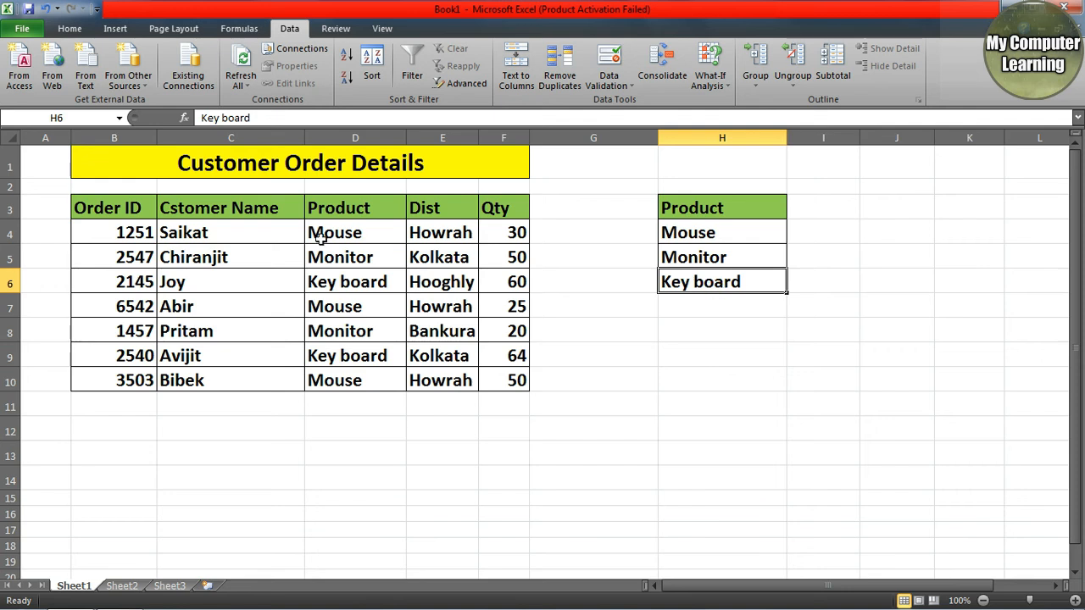
pyautogui.moveTo(337, 231); pyautogui.dragTo(352, 378)
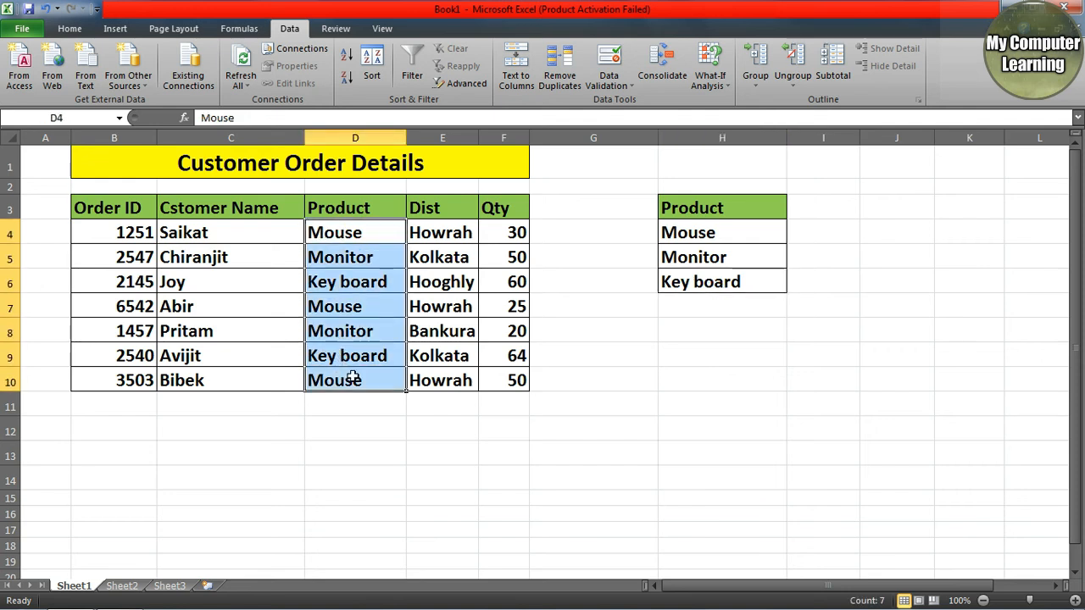
pyautogui.click(687, 253)
pyautogui.click(705, 283)
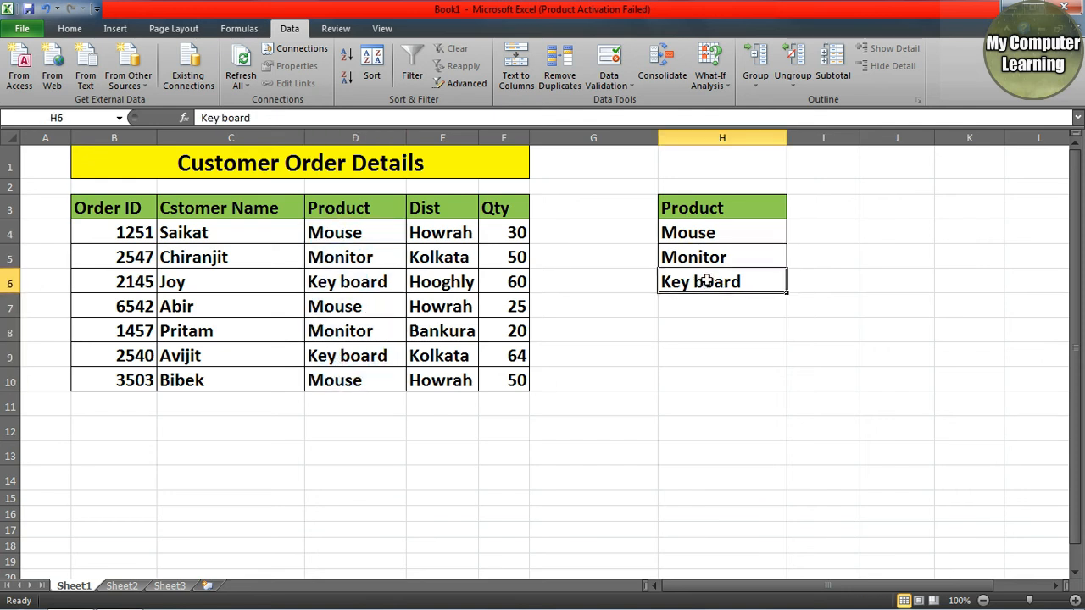
# Copy the Dist header from the order table into cell J3
pyautogui.click(870, 205)
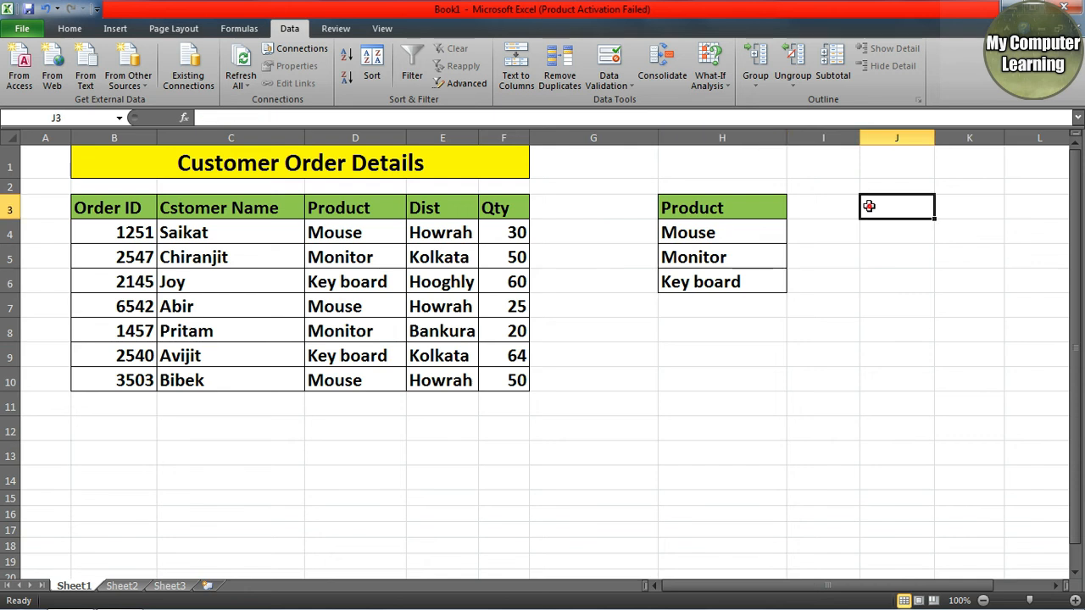
pyautogui.click(435, 207)
pyautogui.hotkey('ctrl', 'c')
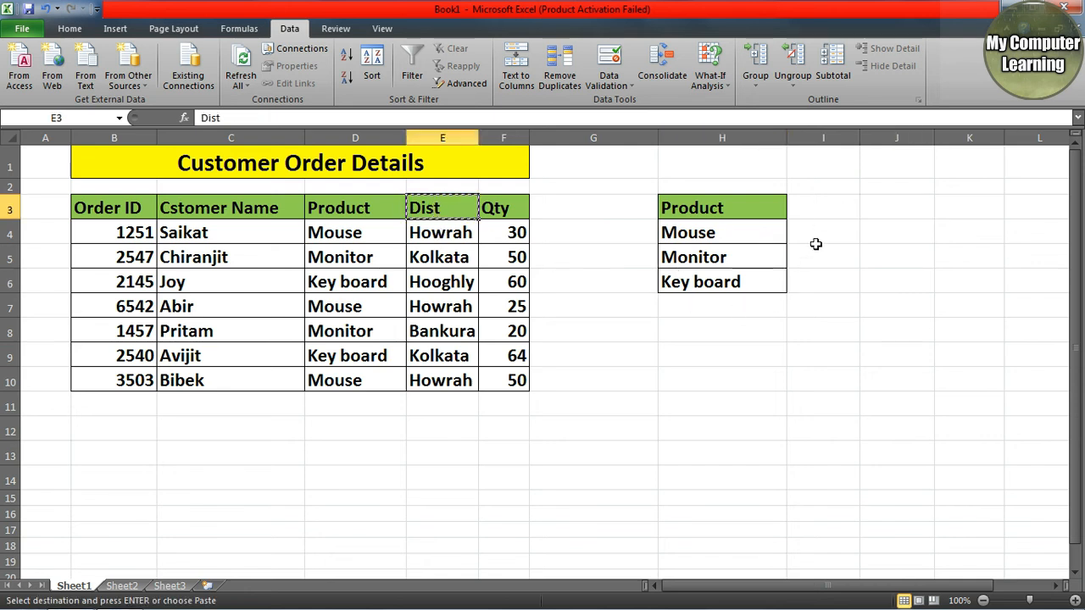
pyautogui.click(863, 214)
pyautogui.hotkey('ctrl', 'v')
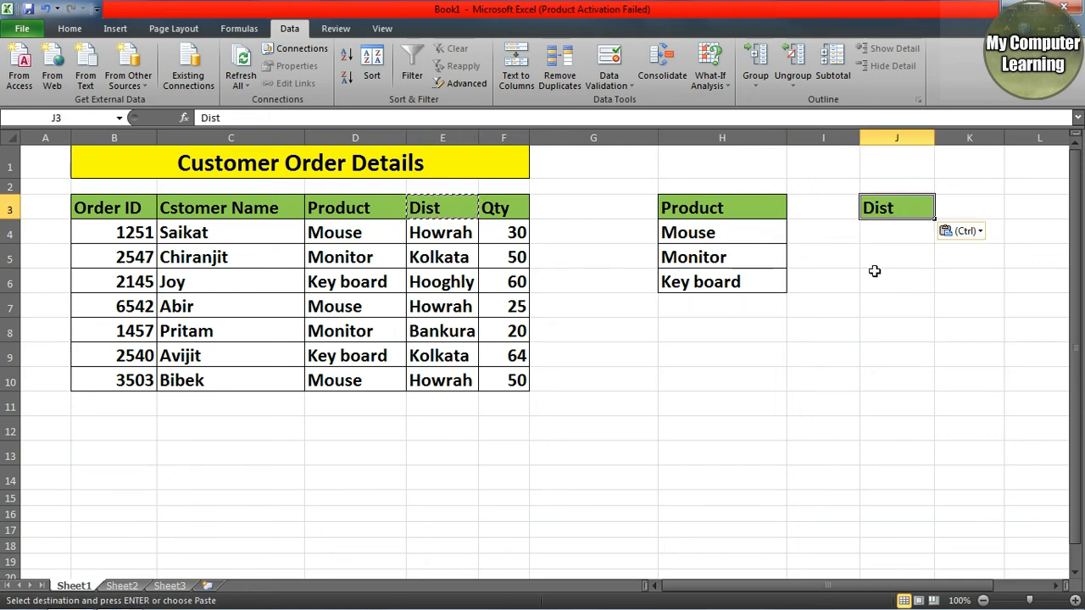
pyautogui.click(880, 278)
pyautogui.click(890, 233)
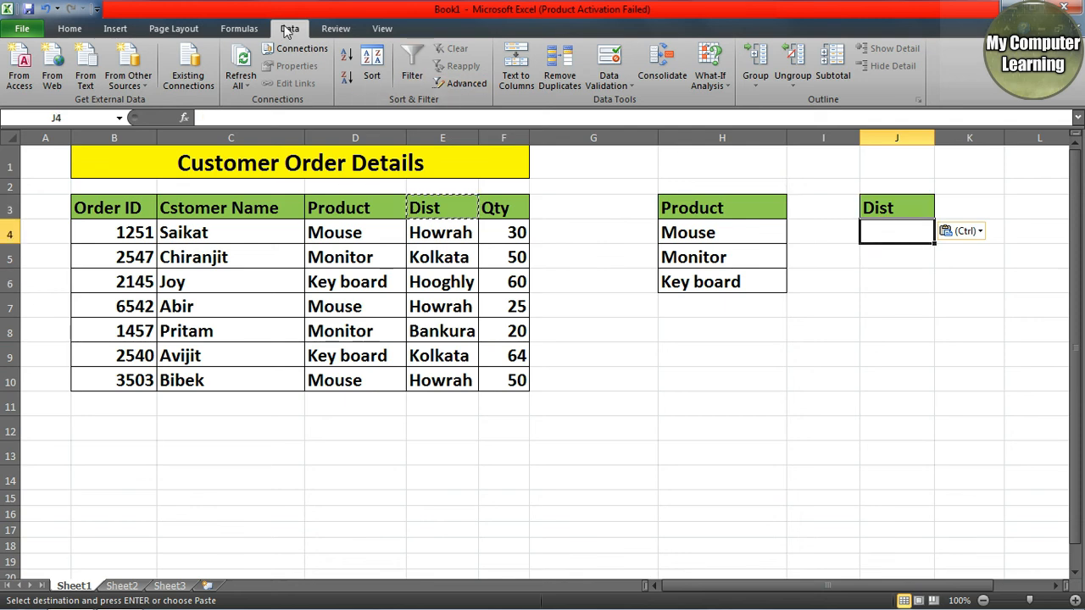
# Run Advanced Filter on list range $B$3:$F$10, copying unique records only to the Dist header in J3
pyautogui.click(449, 82)
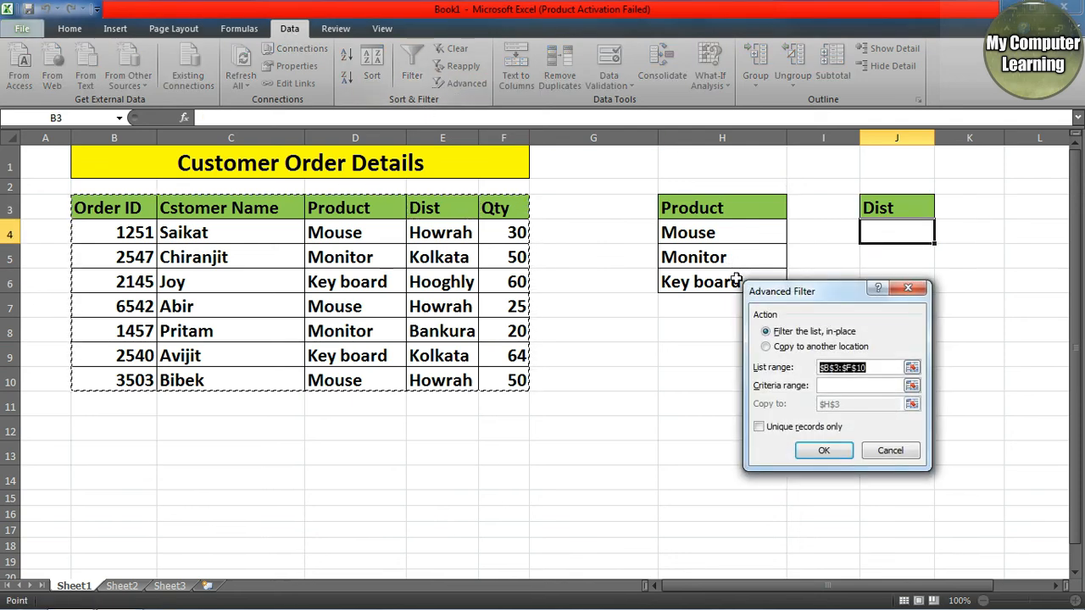
pyautogui.click(765, 346)
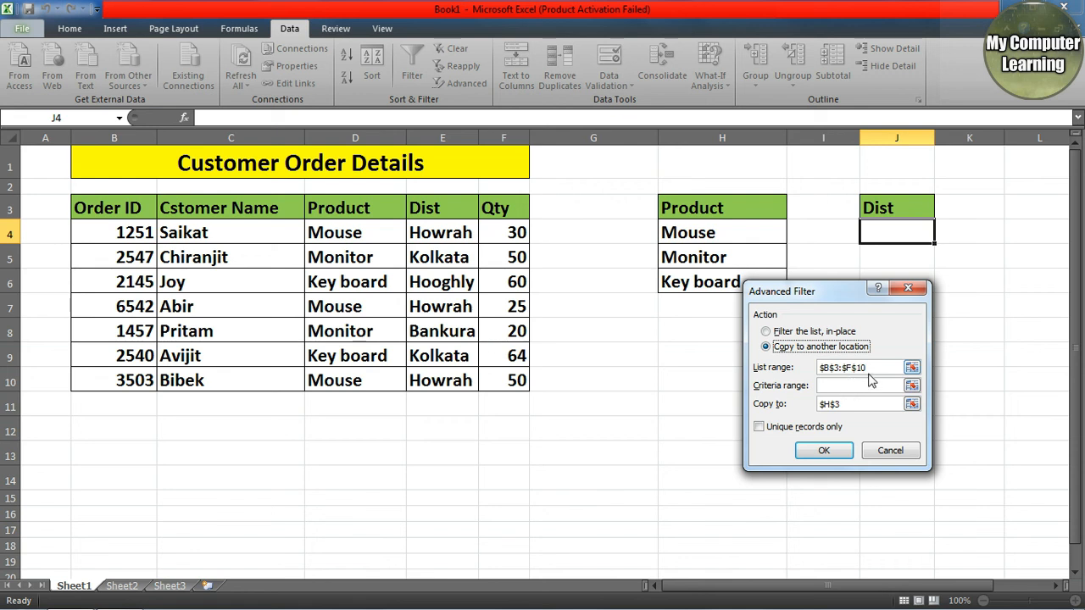
pyautogui.click(872, 373)
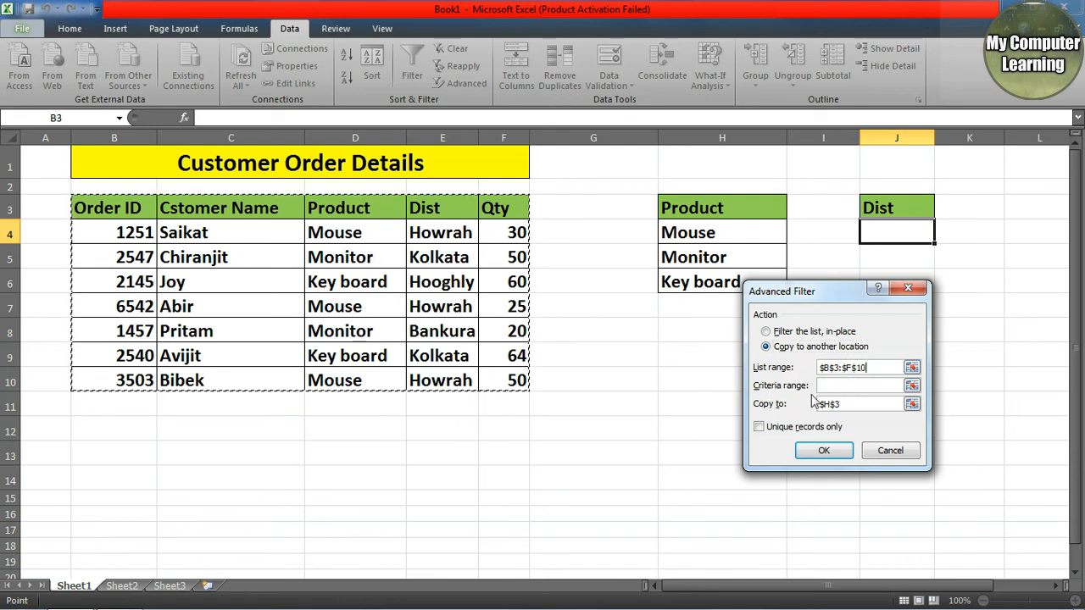
pyautogui.moveTo(850, 404); pyautogui.dragTo(816, 404)
pyautogui.click(888, 210)
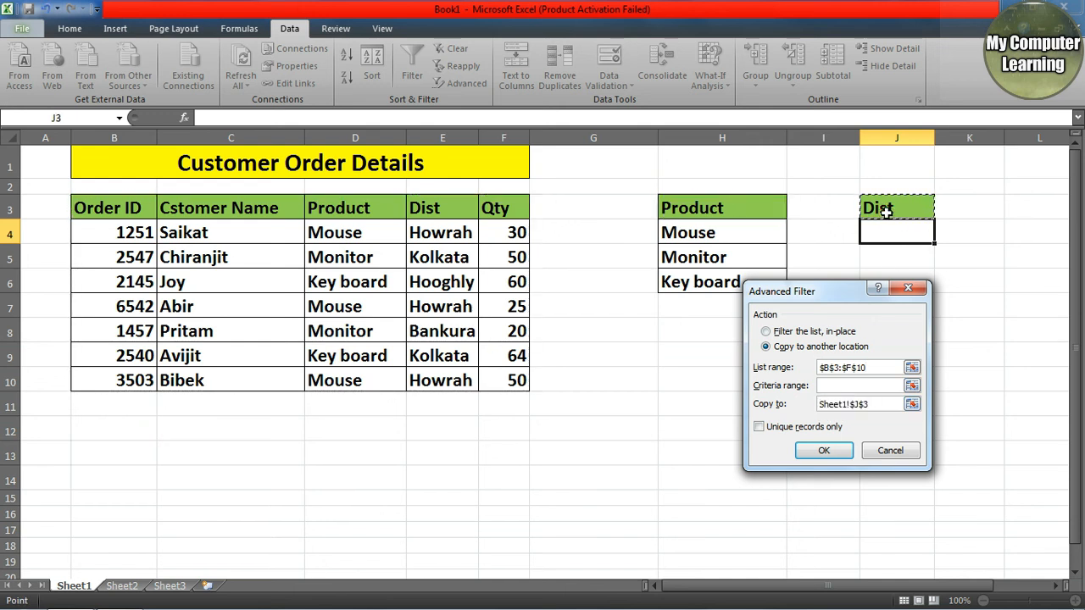
pyautogui.click(759, 427)
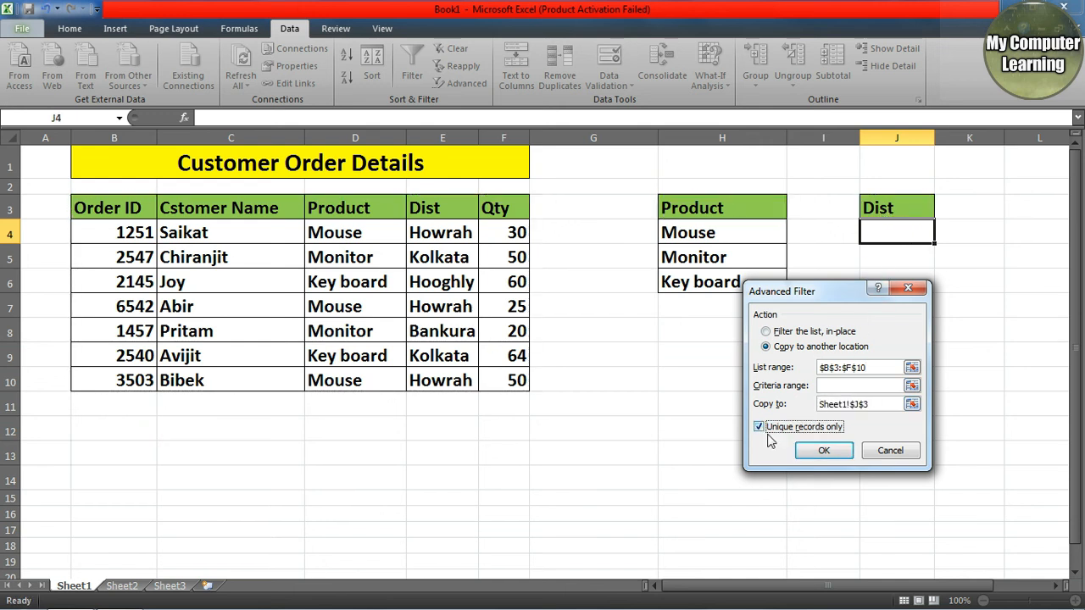
pyautogui.click(822, 453)
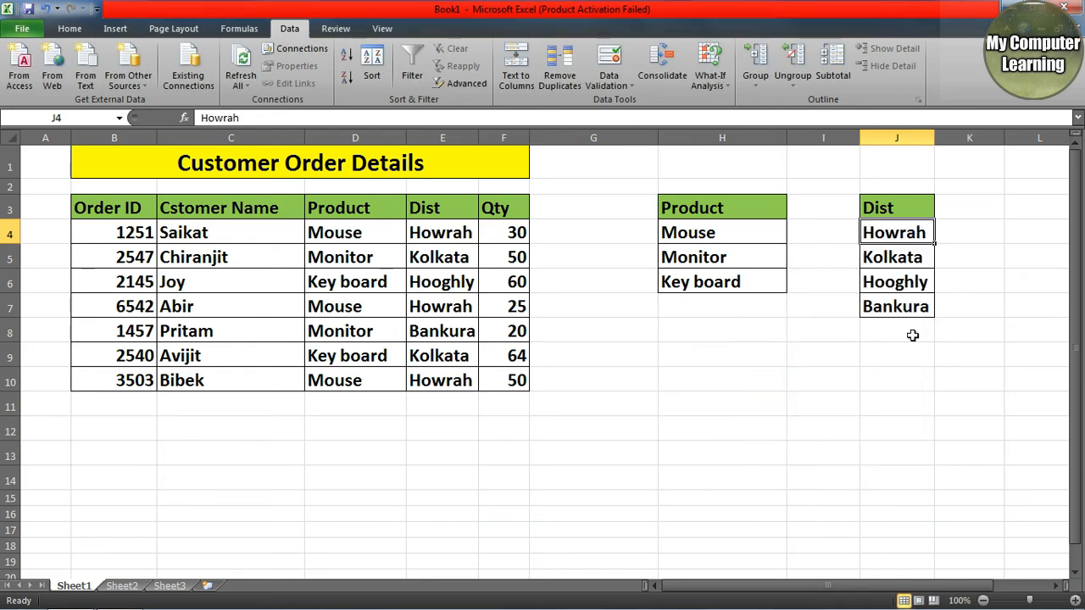